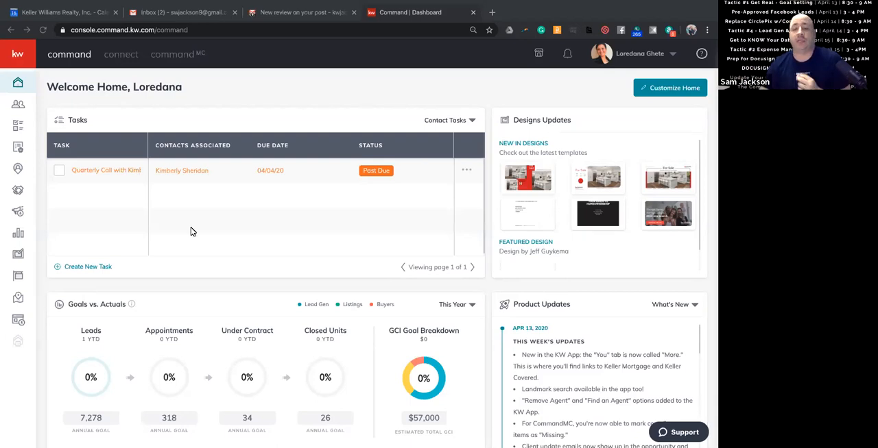
Open the account settings to review the Connected Apps list, and return to the home dashboard.
left_click(635, 55)
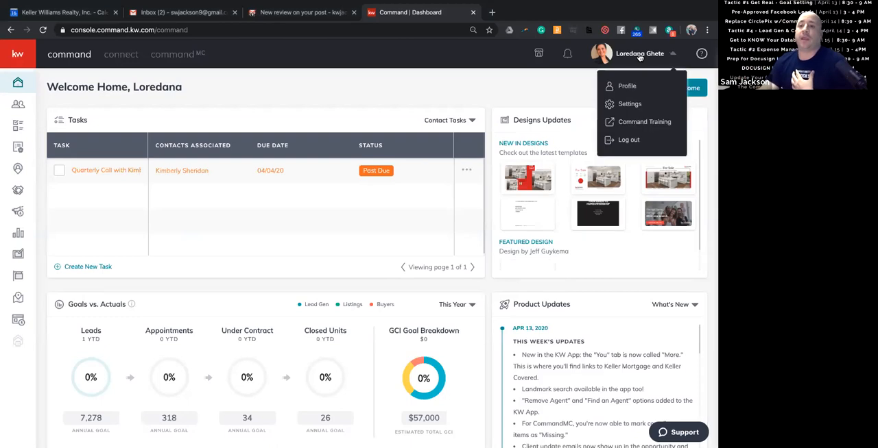
left_click(630, 105)
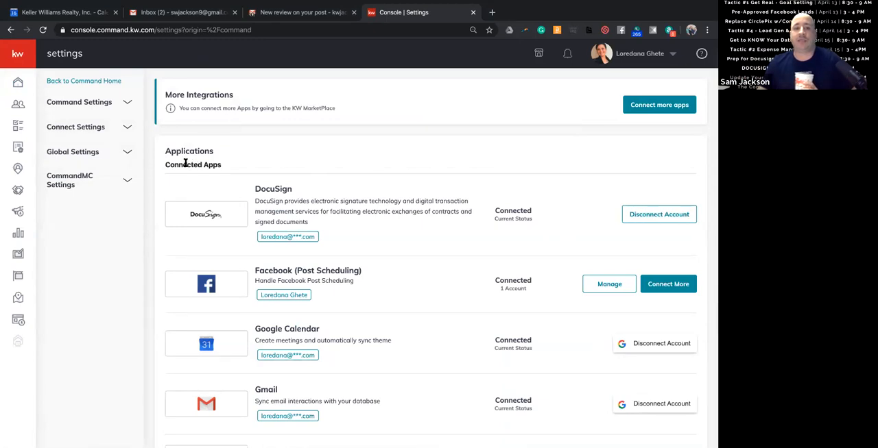
left_click_drag(167, 164, 221, 165)
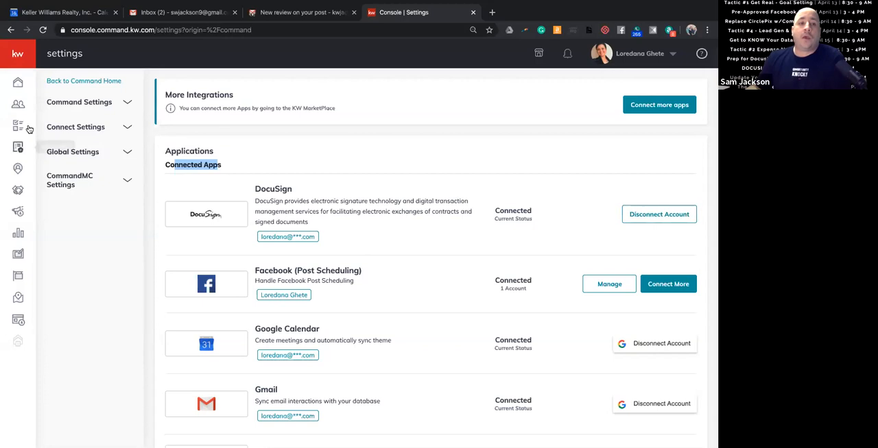
left_click(18, 90)
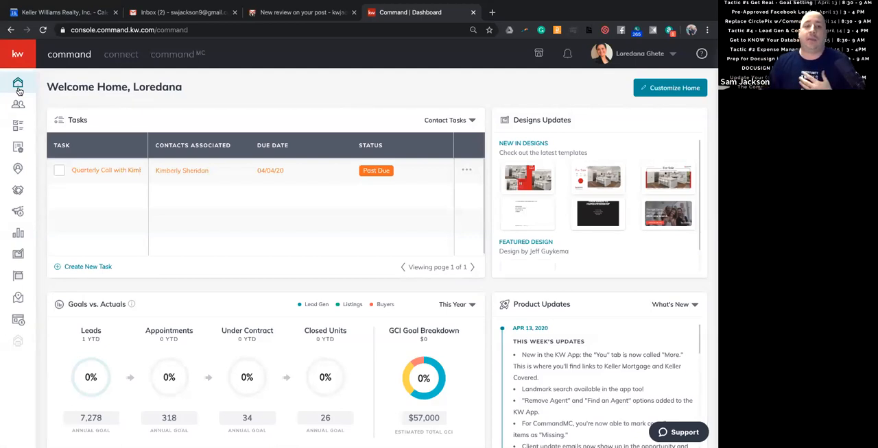
Search the contacts for the client by name, open the matching record and show its opportunities.
left_click(18, 106)
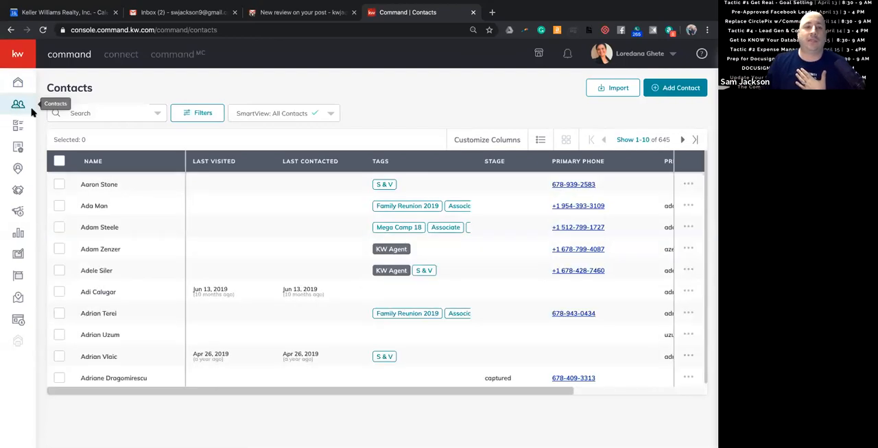
left_click(126, 116)
type("s")
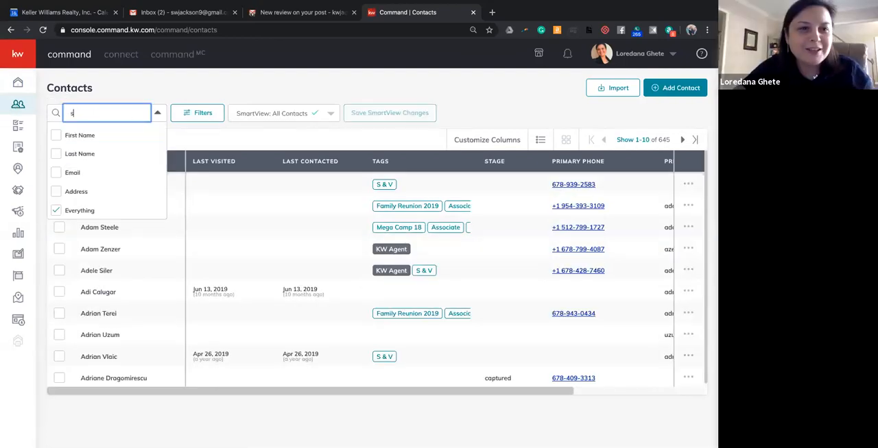
type("am j")
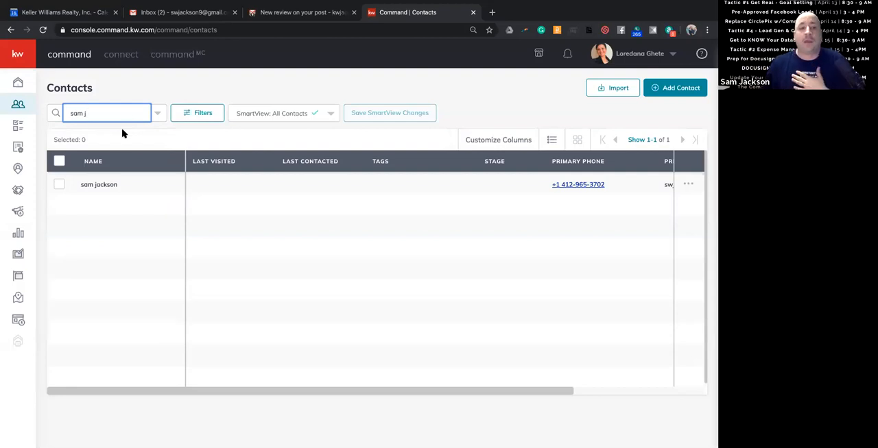
left_click(98, 184)
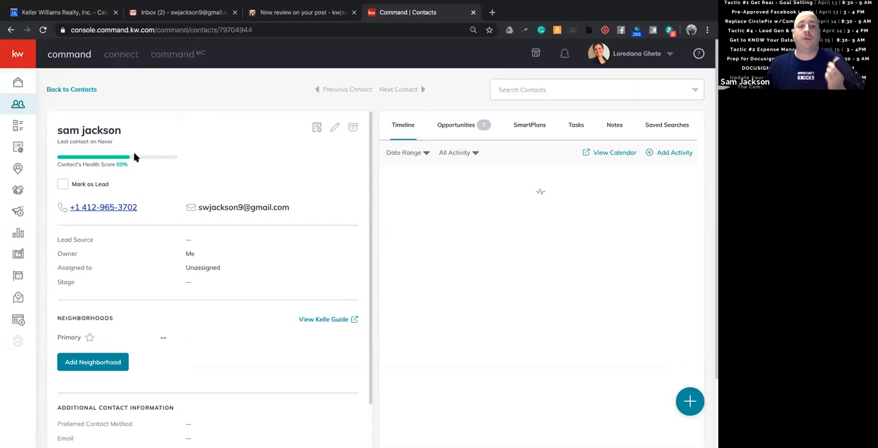
left_click(445, 131)
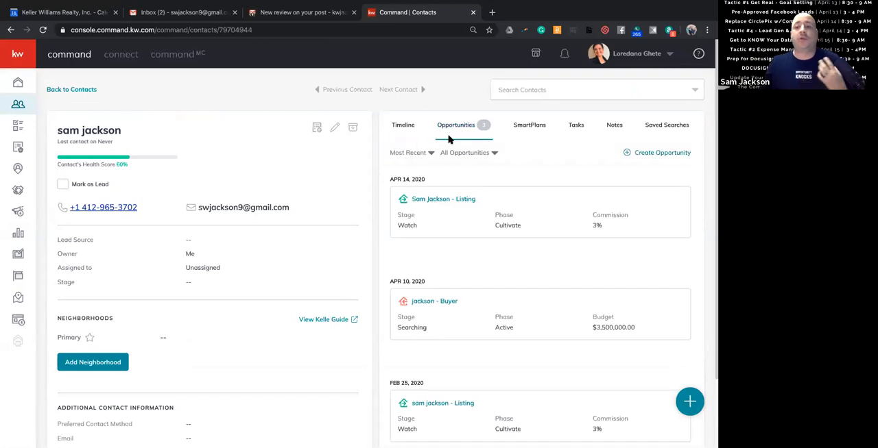
Start a new opportunity for the contact and review the Market Center, Team and Opportunity Type options.
left_click(639, 155)
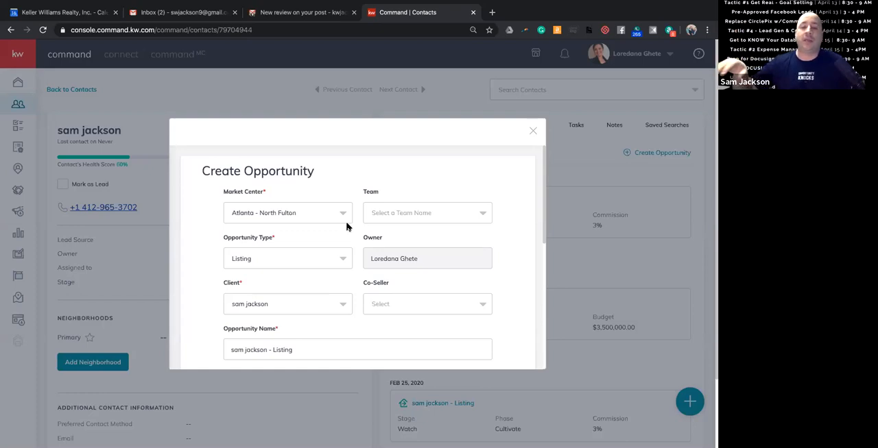
left_click(341, 216)
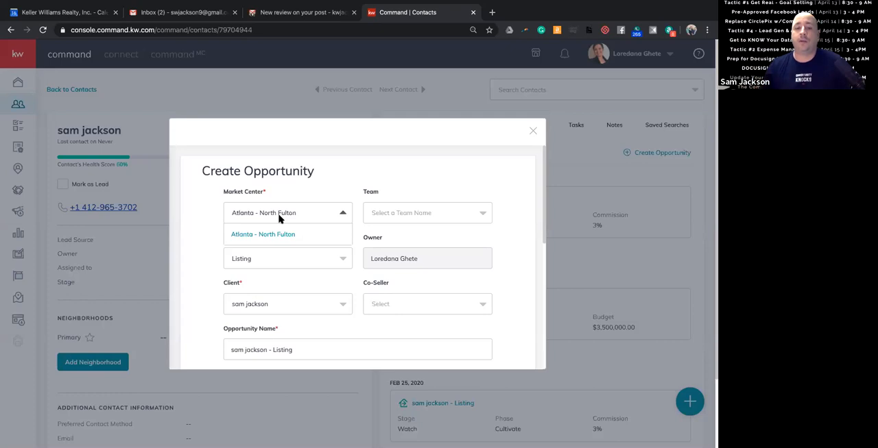
left_click(312, 194)
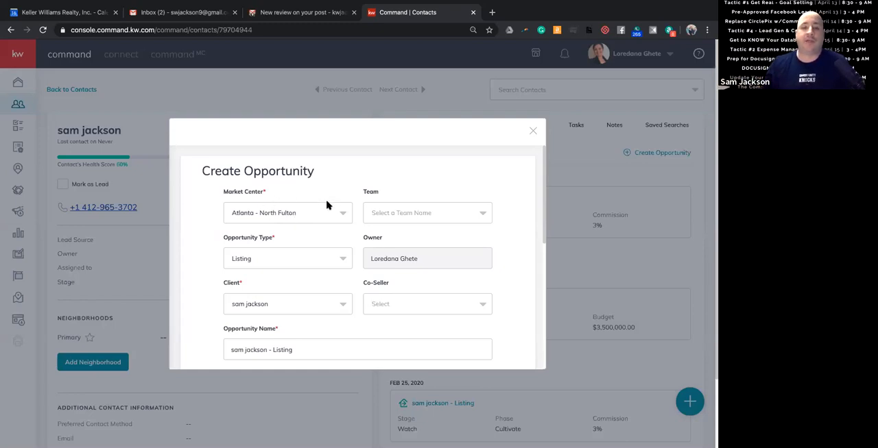
left_click(415, 214)
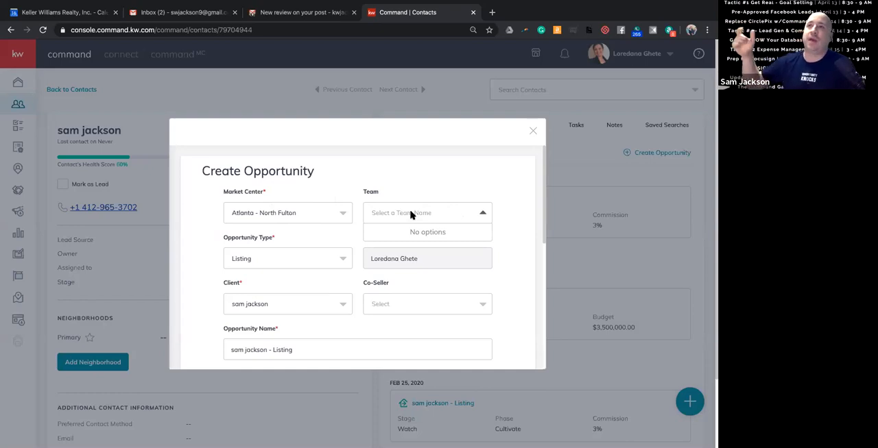
left_click(354, 177)
scroll(356, 180, "down", 1)
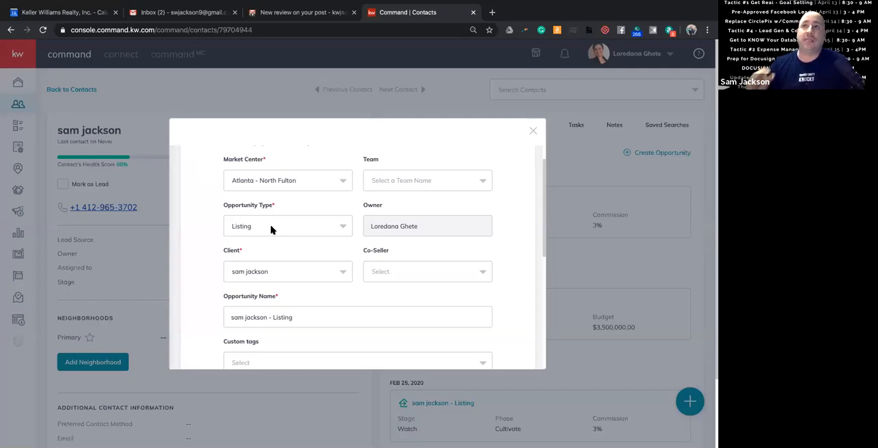
right_click(270, 228)
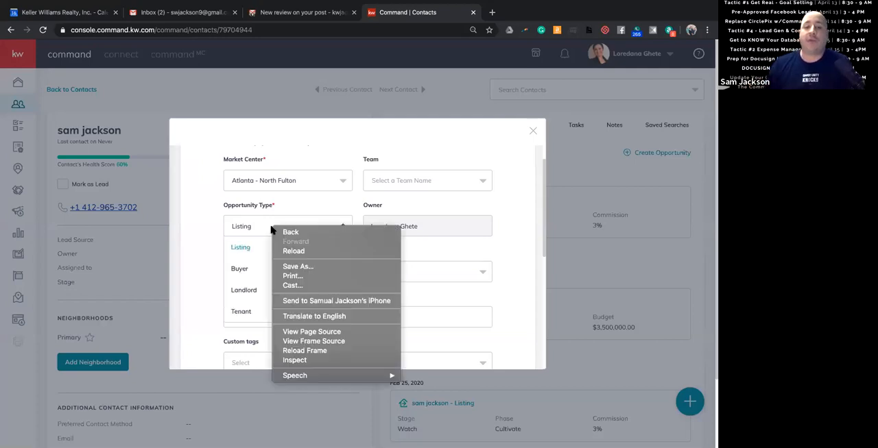
left_click(210, 218)
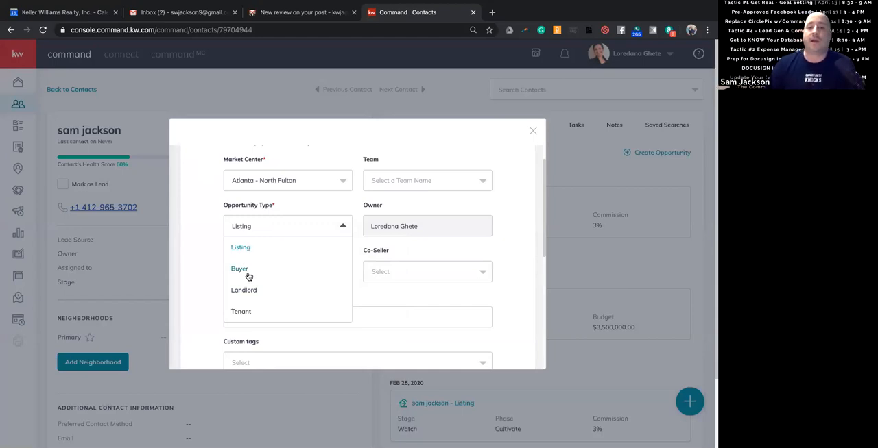
left_click(210, 260)
Set the commission rate to 3% and create the listing opportunity.
scroll(207, 257, "down", 1)
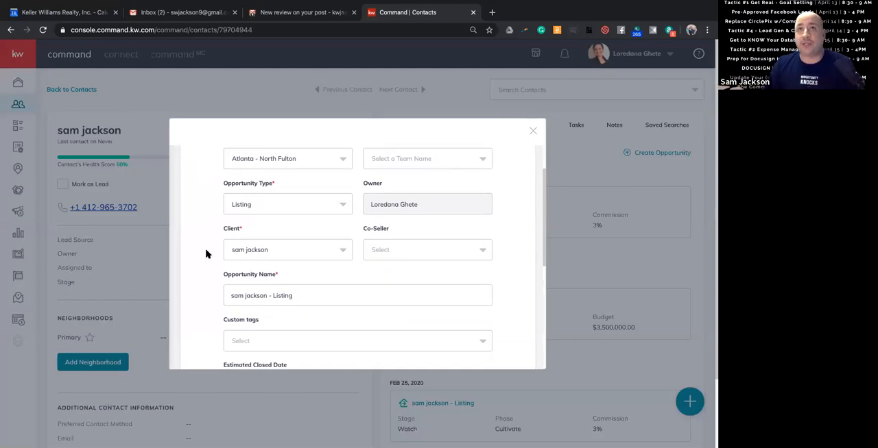
scroll(206, 254, "down", 5)
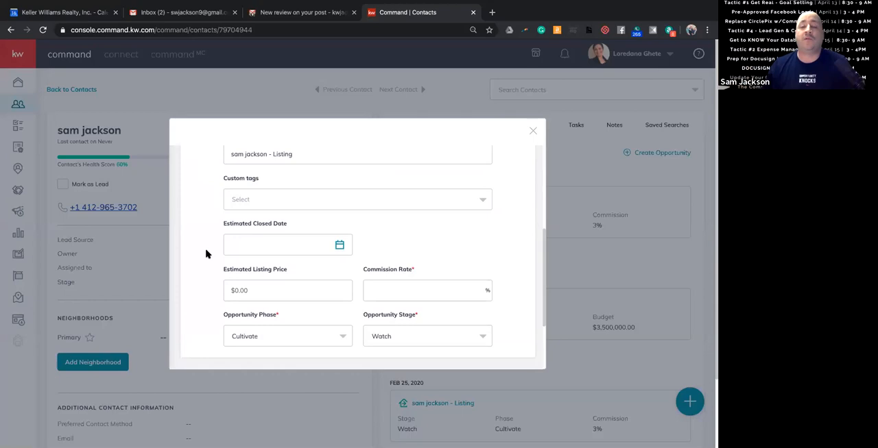
left_click(410, 291)
type("3")
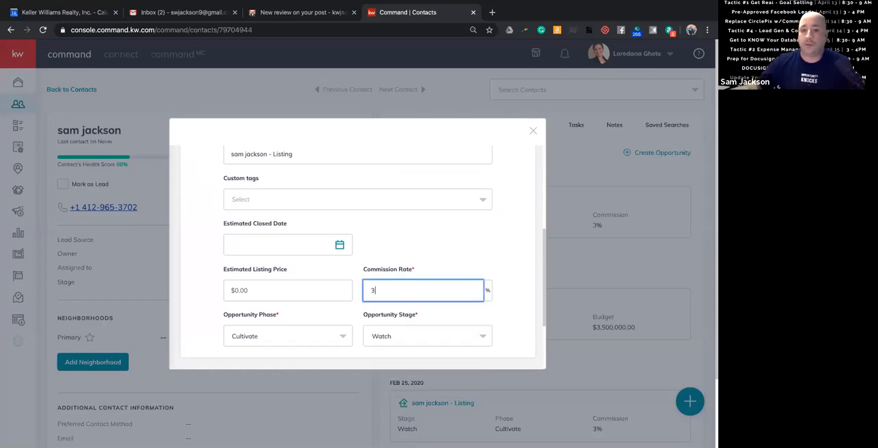
left_click(439, 248)
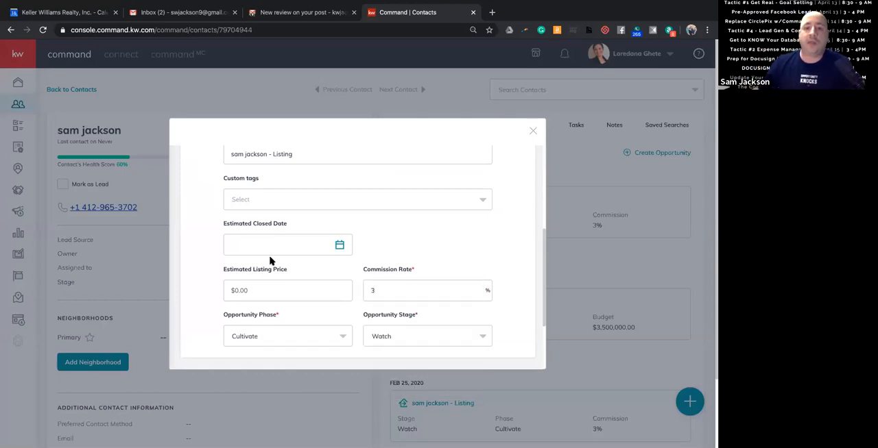
scroll(277, 266, "down", 2)
scroll(278, 266, "down", 3)
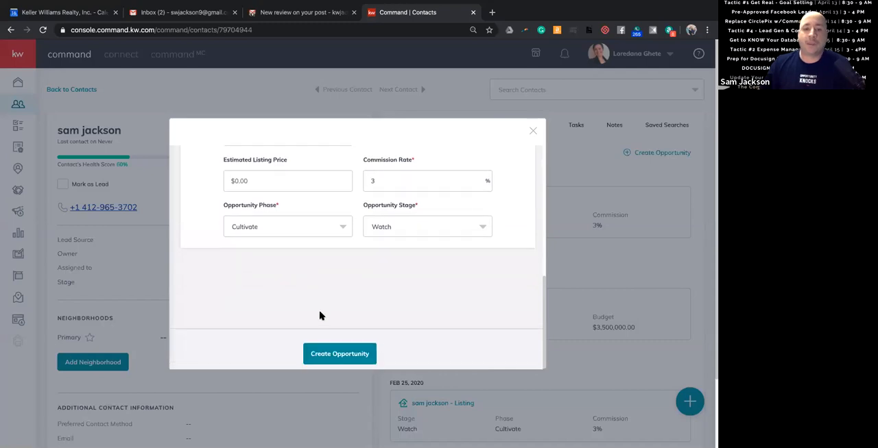
left_click(343, 354)
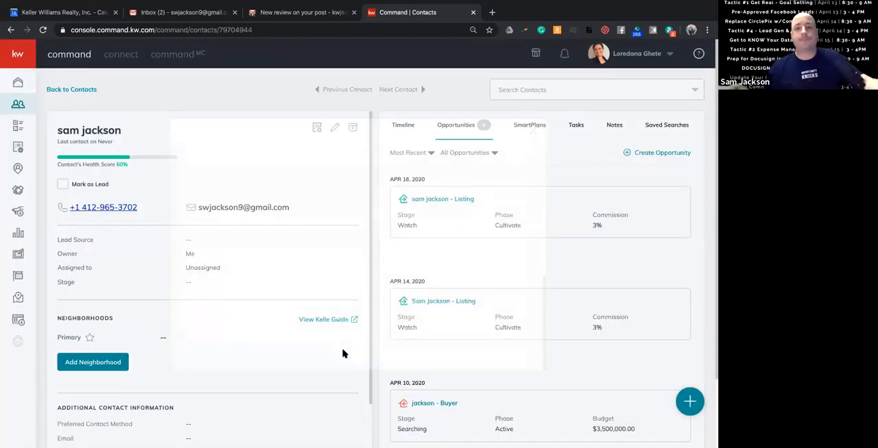
Examine the contact's editable details and close the edit form.
left_click(333, 131)
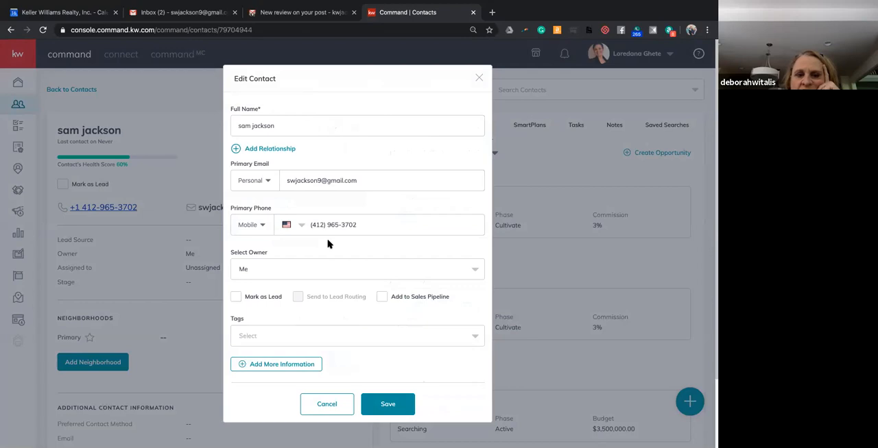
scroll(327, 244, "down", 2)
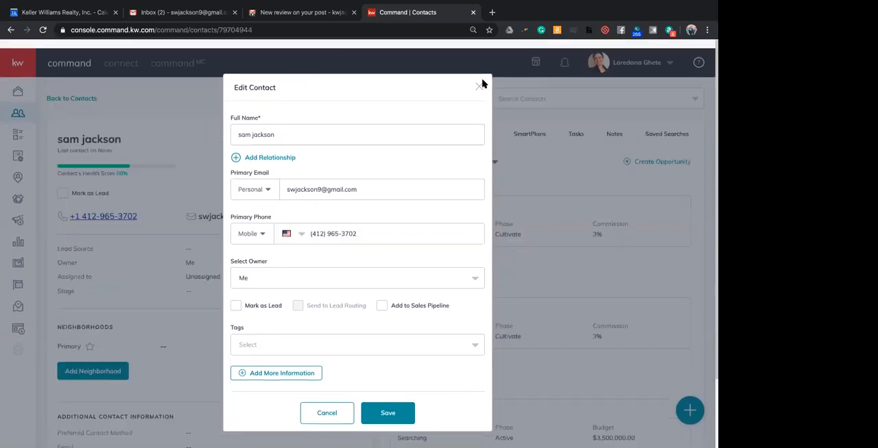
left_click(479, 78)
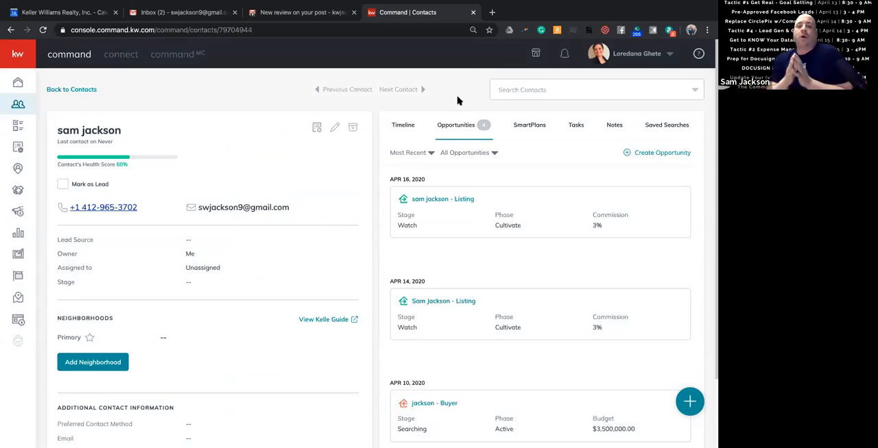
Open the newly created listing opportunity's documents and start a transaction from them.
left_click(435, 200)
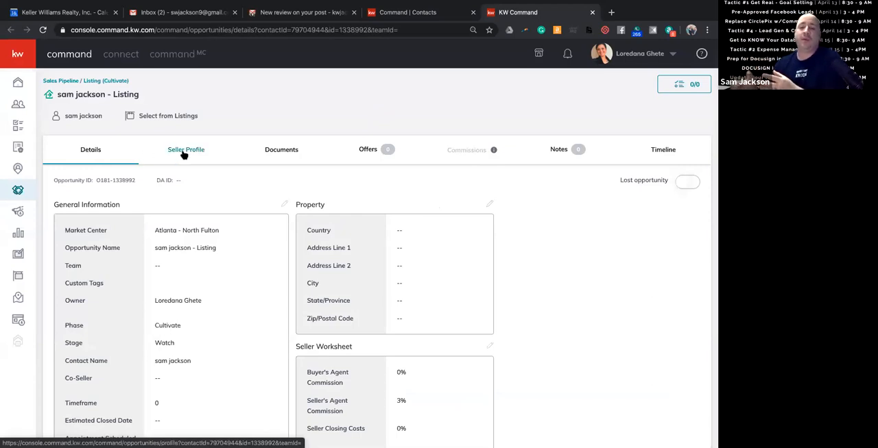
left_click(280, 155)
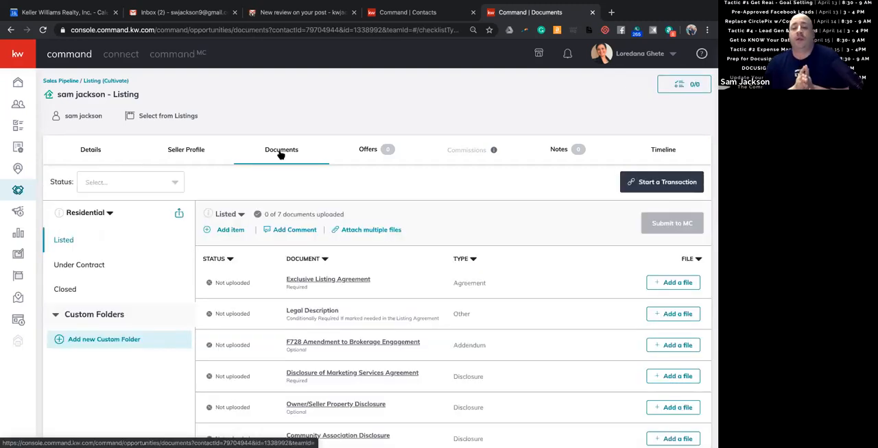
left_click(657, 184)
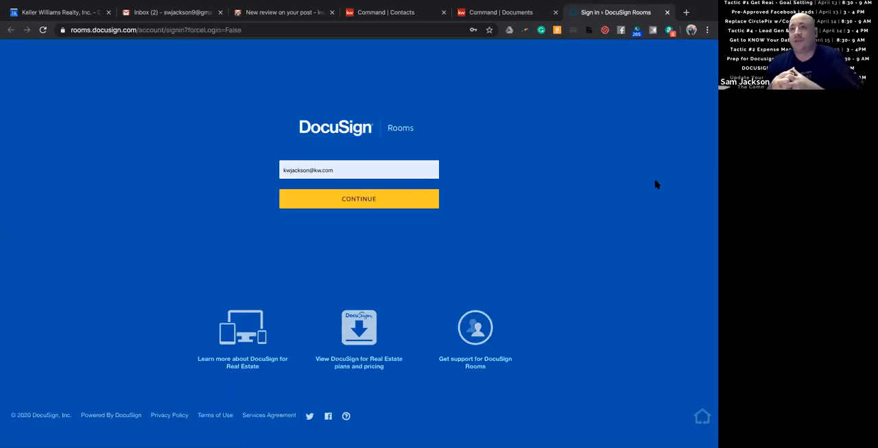
Try to sign in to DocuSign Rooms with the agent's saved e-mail address.
double_click(389, 170)
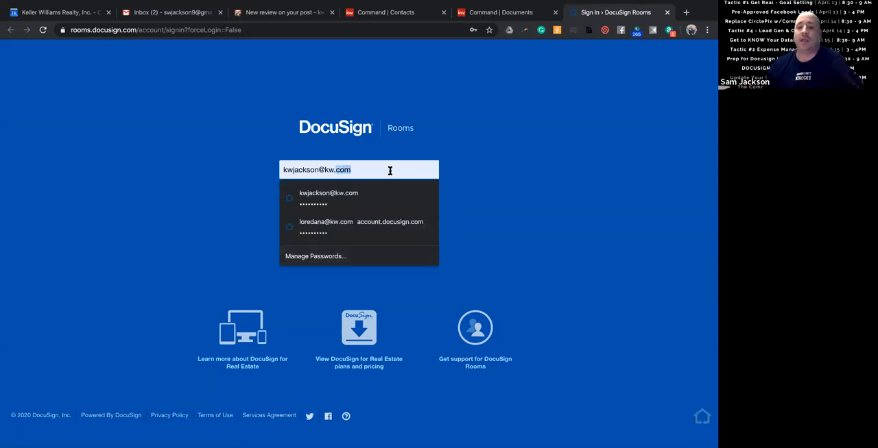
left_click(347, 226)
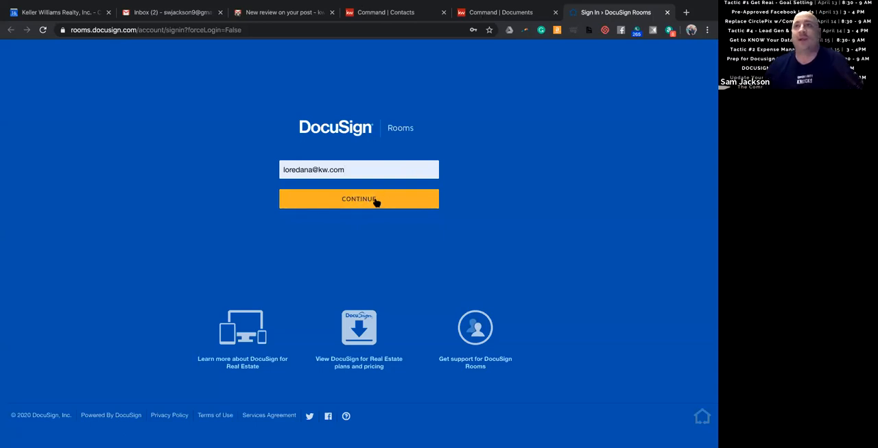
left_click(370, 200)
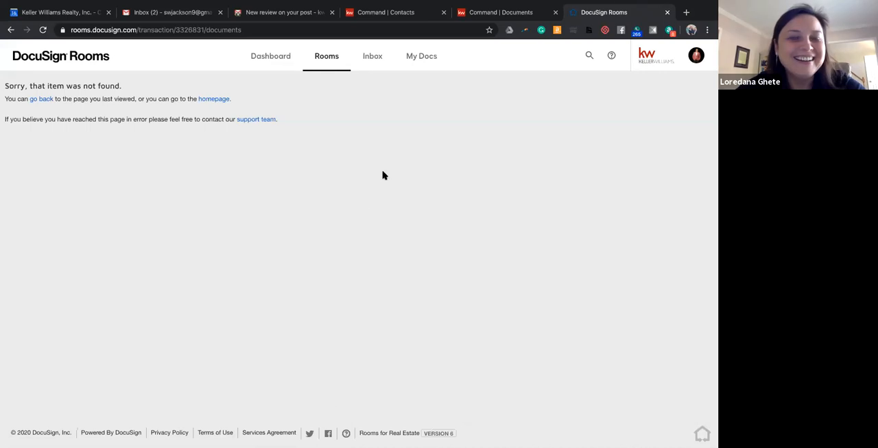
Log out of the current DocuSign Rooms account and submit the listing agent's saved e-mail address for sign-in.
left_click(695, 55)
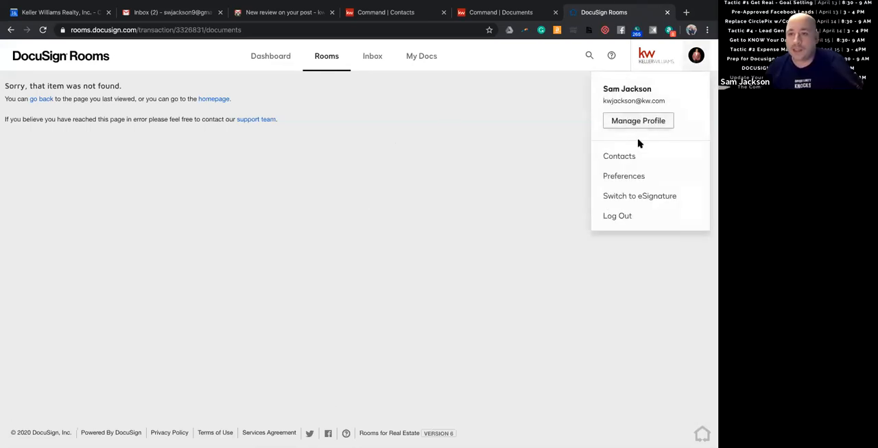
left_click(622, 217)
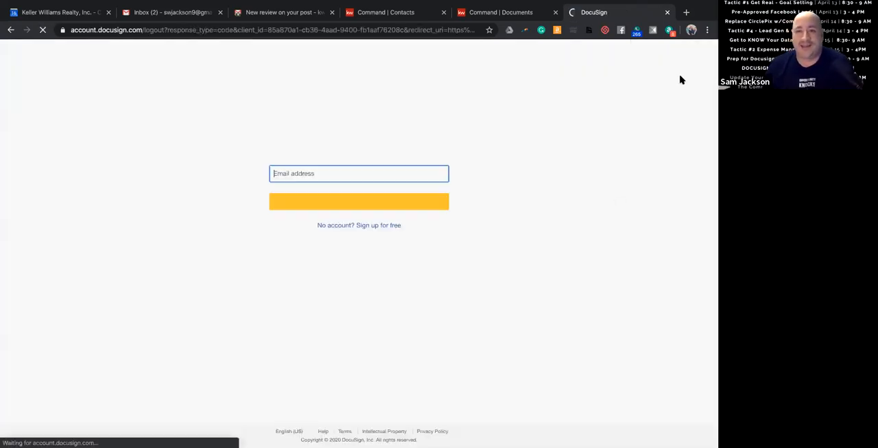
left_click(378, 188)
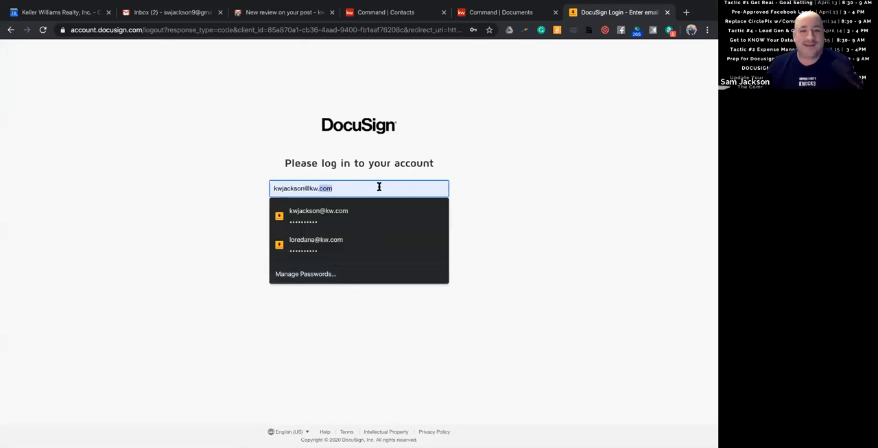
left_click(343, 245)
left_click(359, 216)
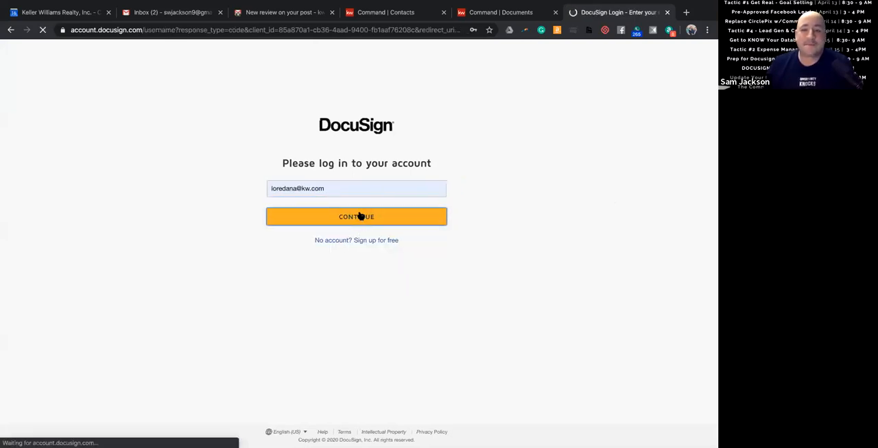
Enter the listing agent's account password and log in to the room.
left_click(367, 236)
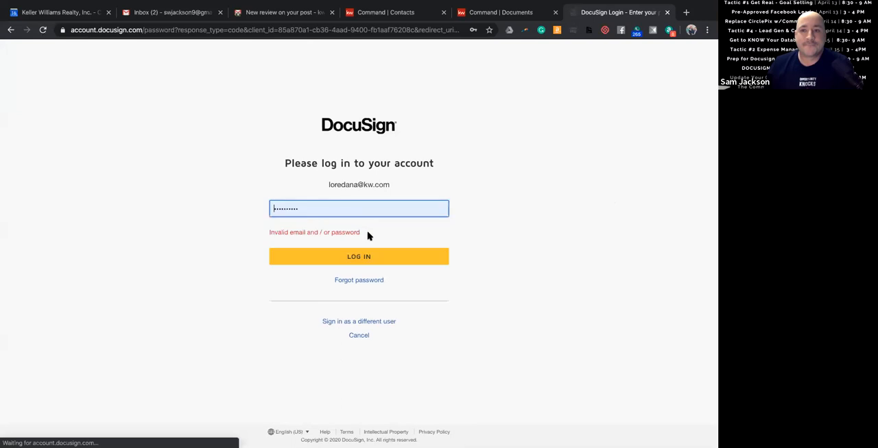
left_click(355, 209)
left_click(351, 262)
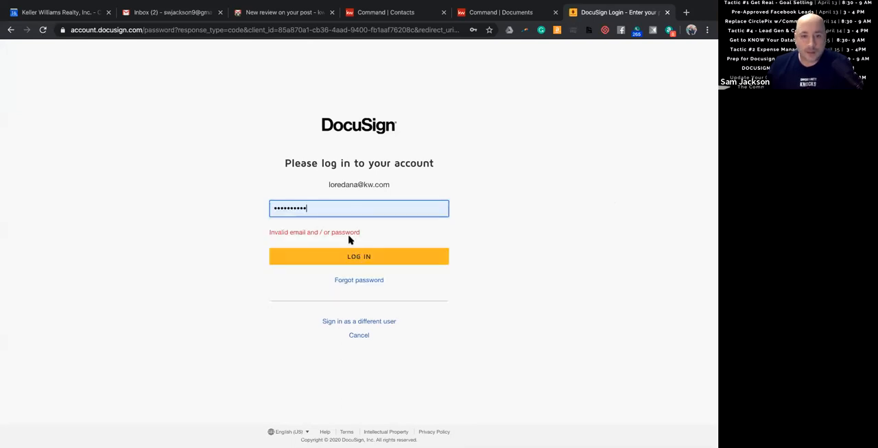
left_click(357, 256)
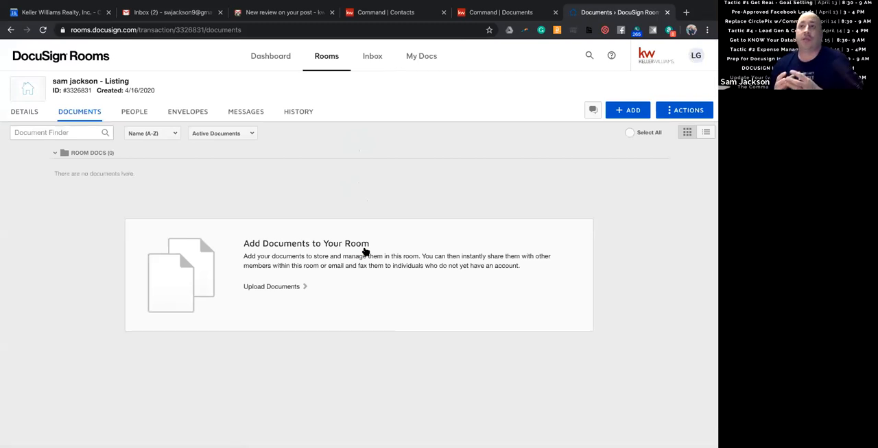
Open the listing room's details for editing and append FAKE to the room name.
left_click_drag(53, 81, 137, 86)
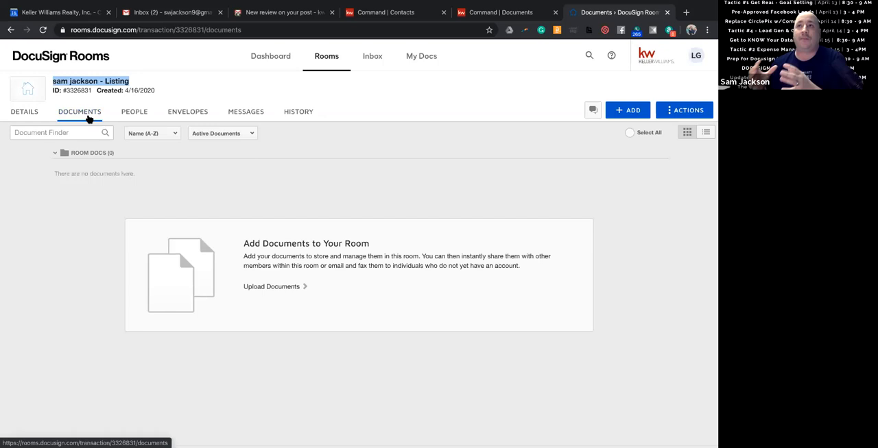
left_click(24, 113)
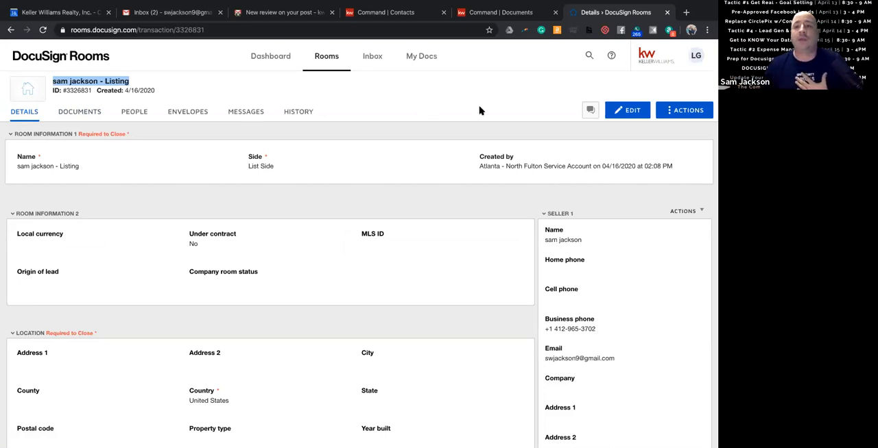
left_click(628, 115)
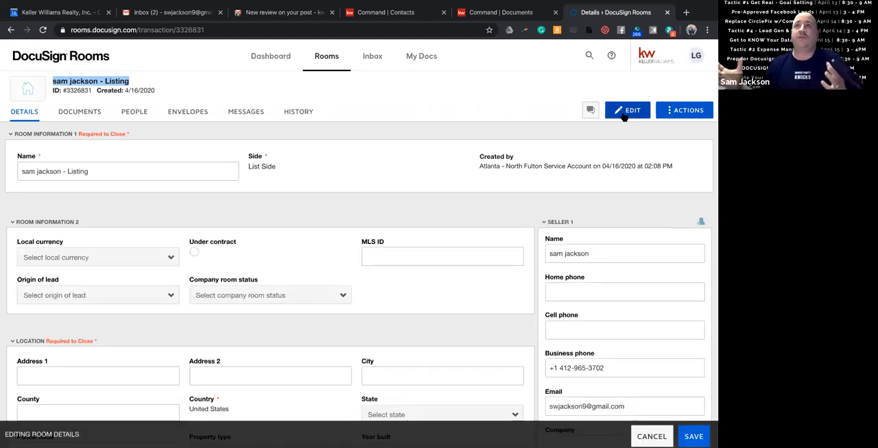
left_click(100, 170)
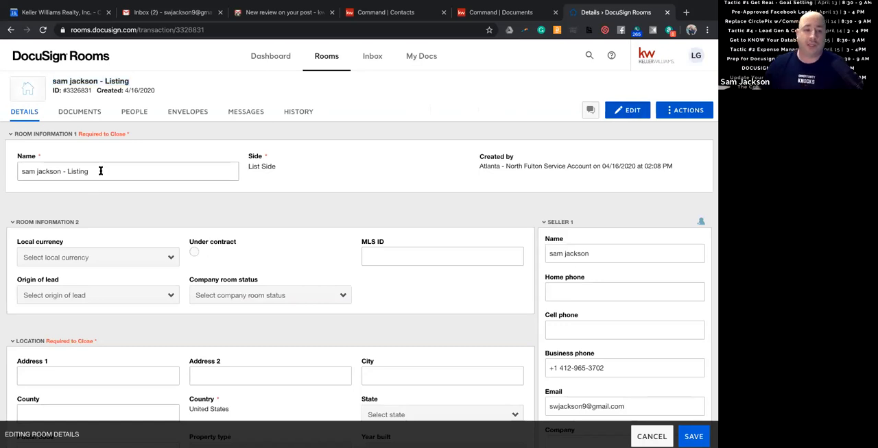
type("FAKE")
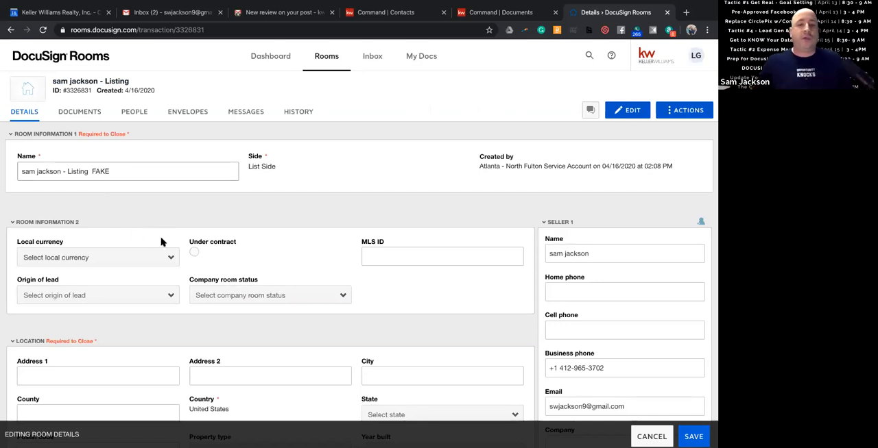
Fill in the room's location fields with the matching saved property address.
left_click(408, 260)
scroll(201, 300, "down", 1)
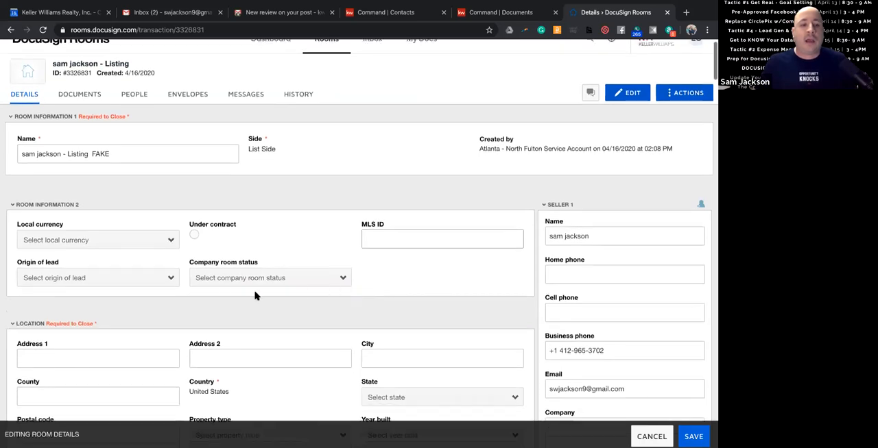
left_click(137, 337)
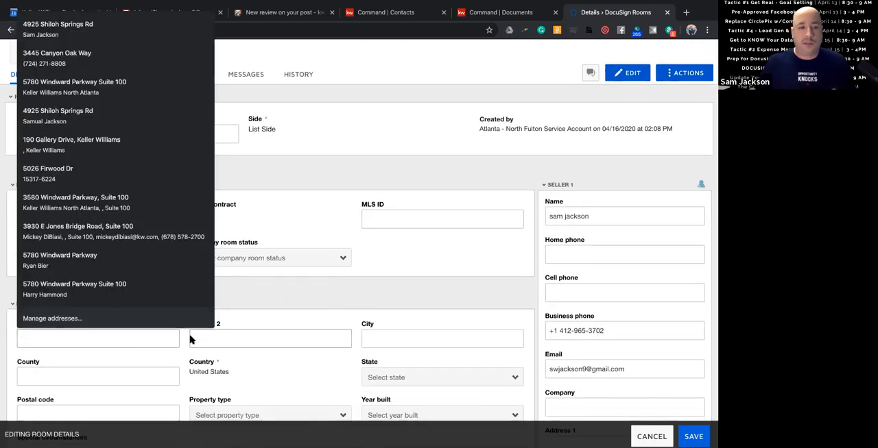
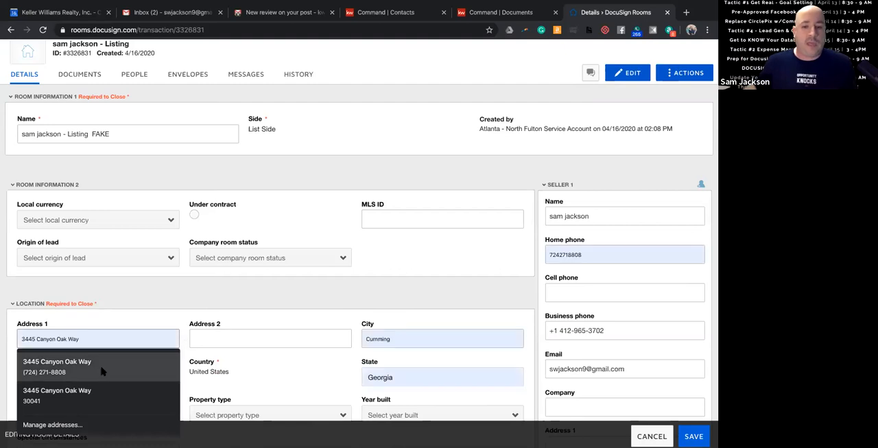
left_click(102, 371)
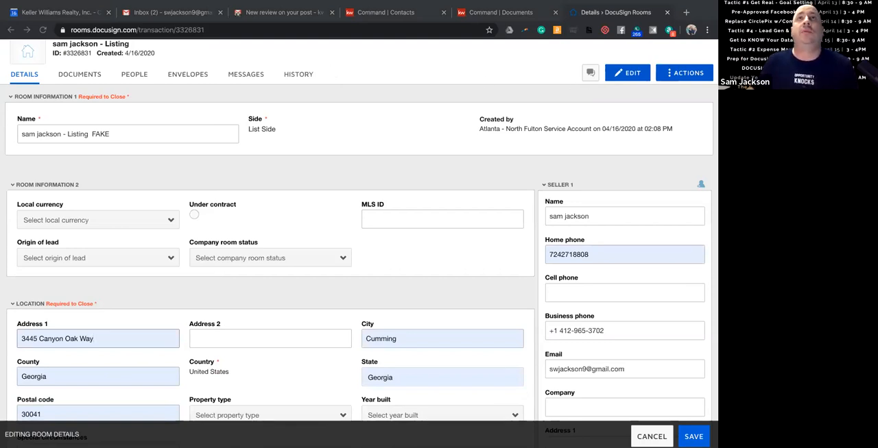
left_click(378, 135)
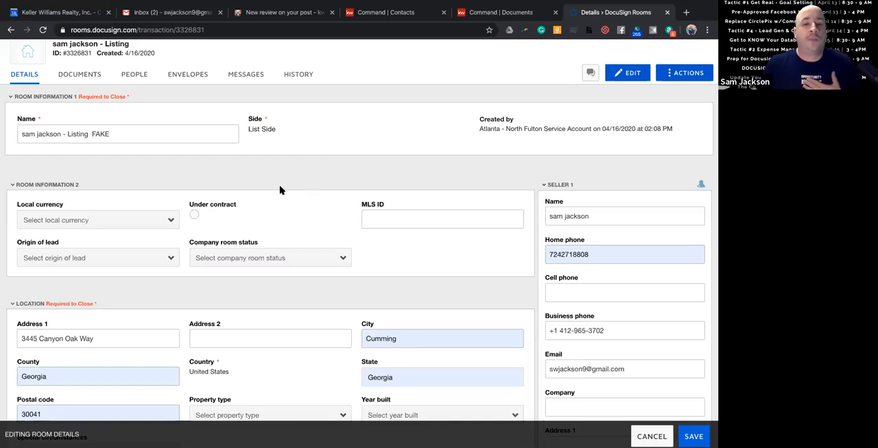
Set the property type to Residential Detached and the year built to 1997, leaving special circumstances unselected.
scroll(110, 287, "down", 3)
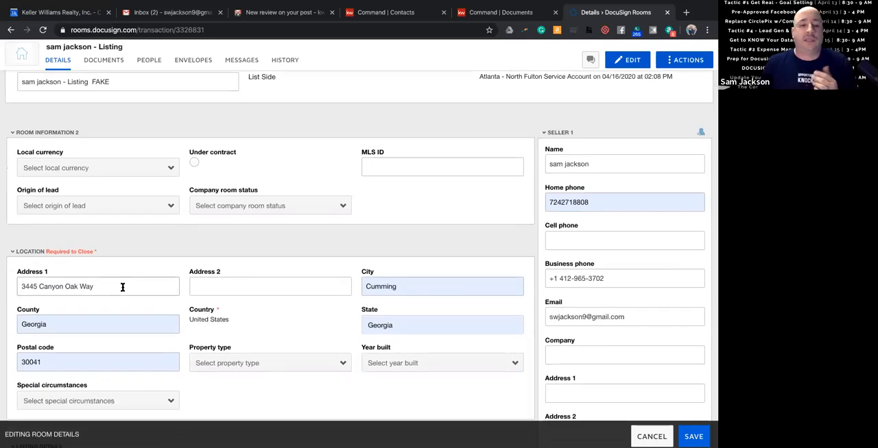
scroll(122, 287, "down", 5)
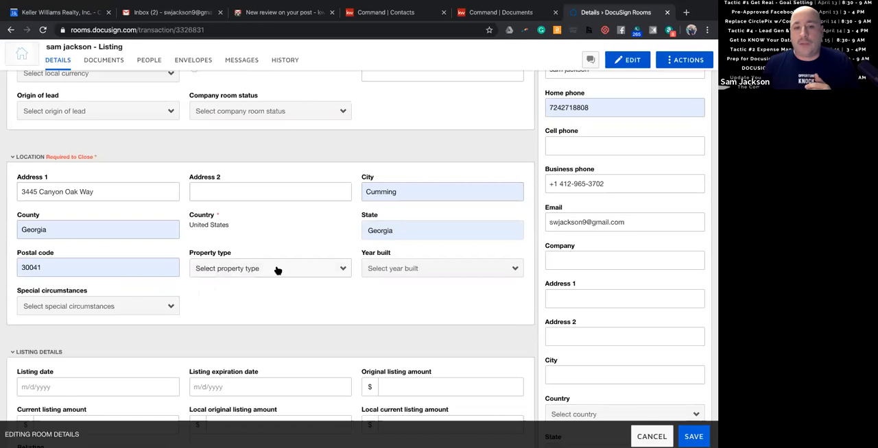
left_click(277, 269)
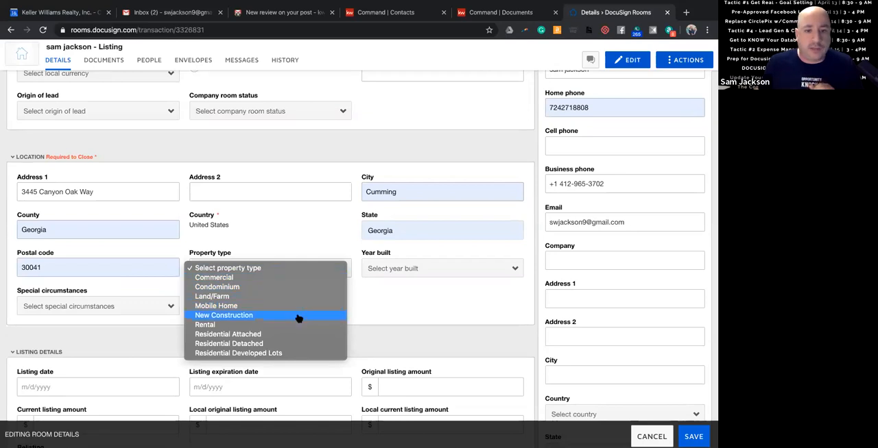
left_click(303, 344)
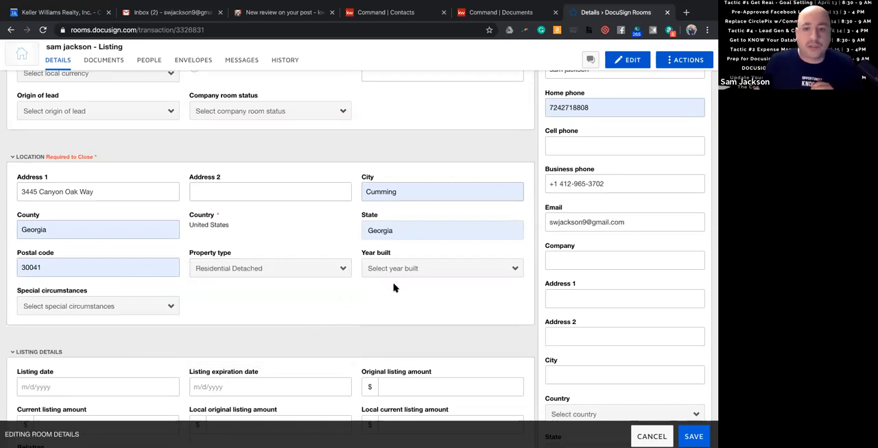
left_click(417, 269)
type("1997")
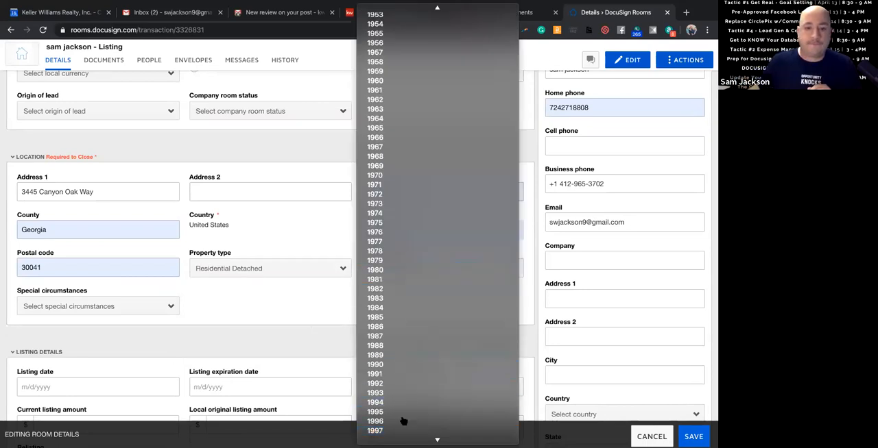
left_click(403, 420)
left_click(173, 306)
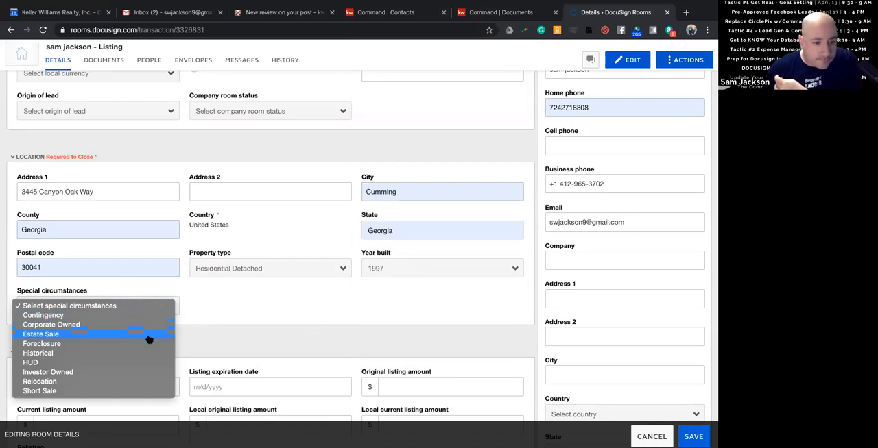
left_click(222, 300)
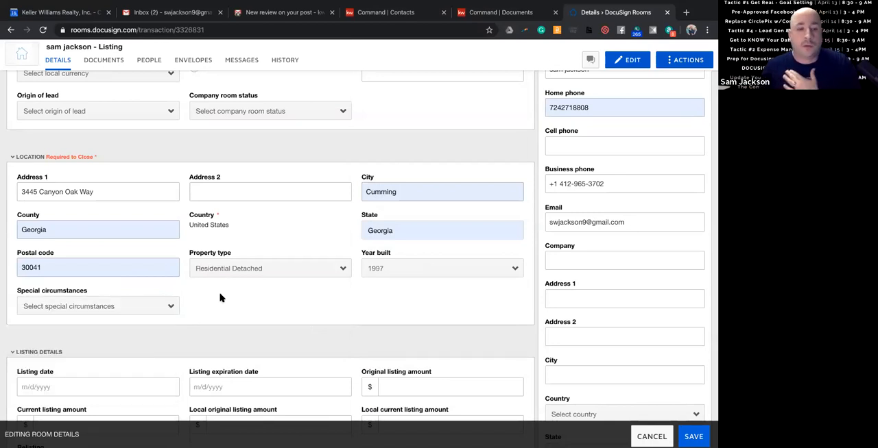
Set the listing date to 4/17/2020 and the listing expiration date to 10/17/2020.
scroll(220, 298, "down", 5)
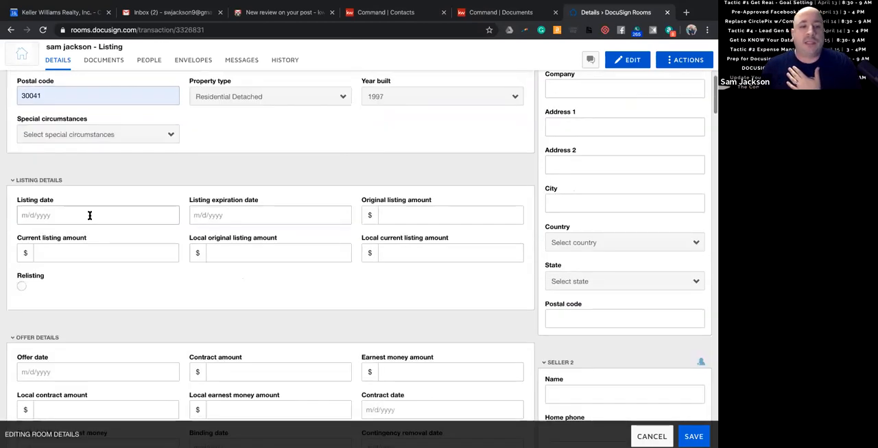
left_click(89, 215)
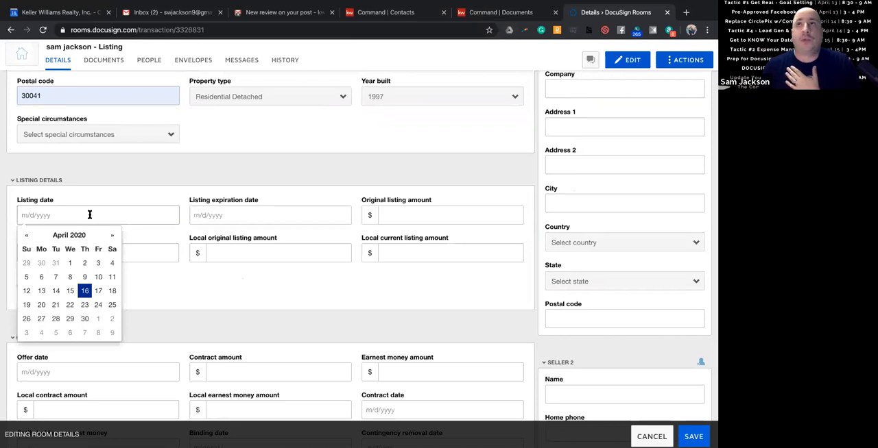
left_click(98, 290)
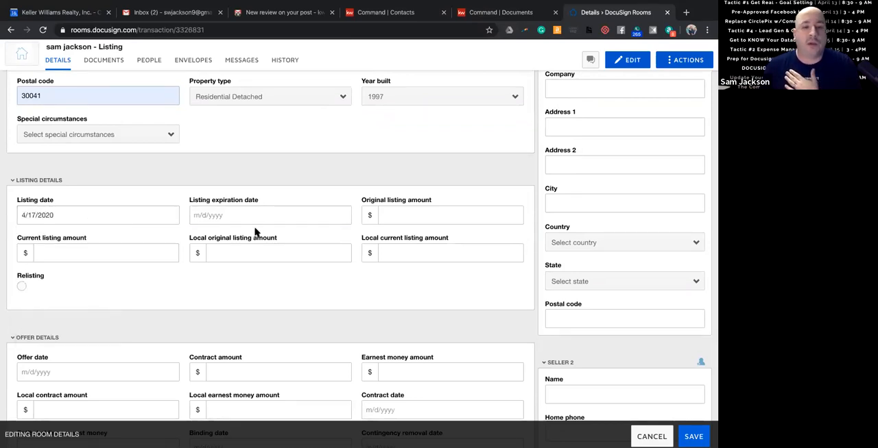
left_click(255, 217)
left_click(285, 236)
left_click(284, 237)
left_click(284, 237)
left_click(284, 237)
left_click(284, 236)
left_click(285, 237)
left_click(284, 291)
Enter 420000 as the original listing amount and 400000 as the current listing amount.
left_click(405, 213)
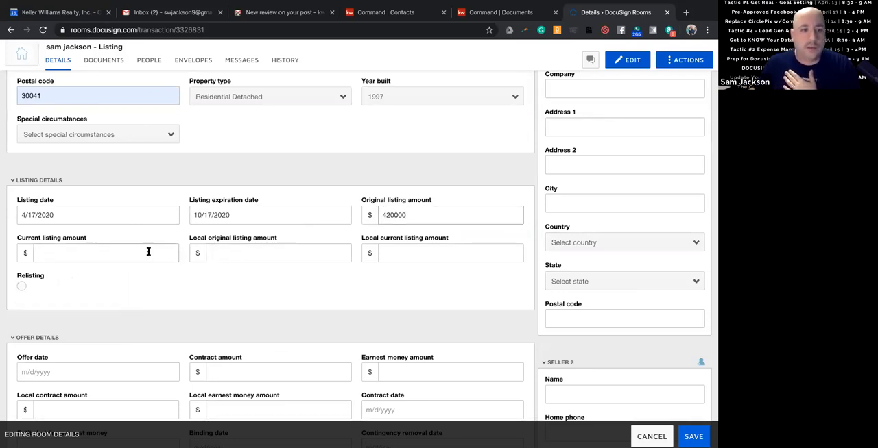
left_click(119, 248)
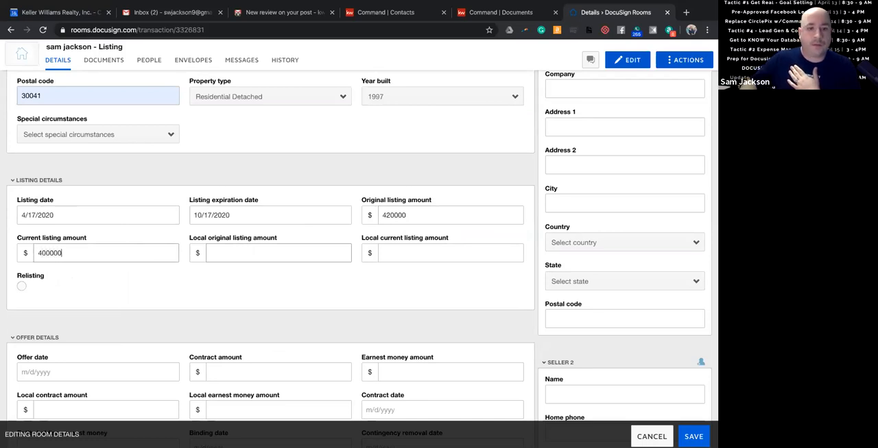
left_click(288, 255)
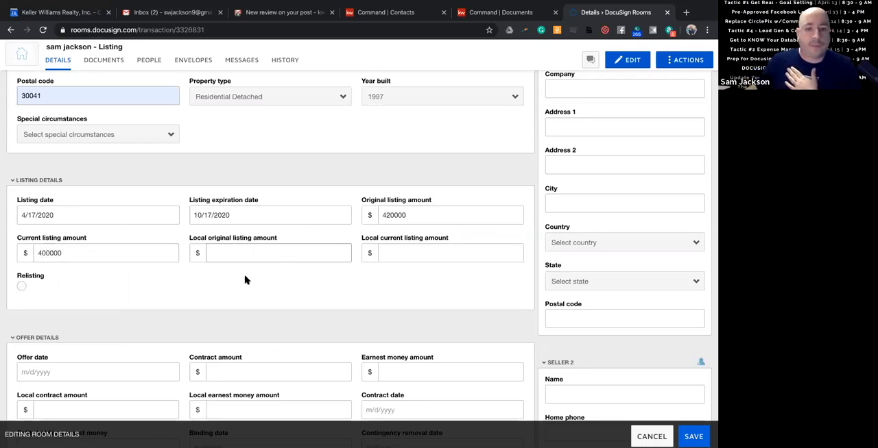
Fill in the offer details with offer date 4/20/2020, contract amount 400000 and earnest money amount 5000.
scroll(245, 278, "down", 1)
scroll(209, 263, "down", 1)
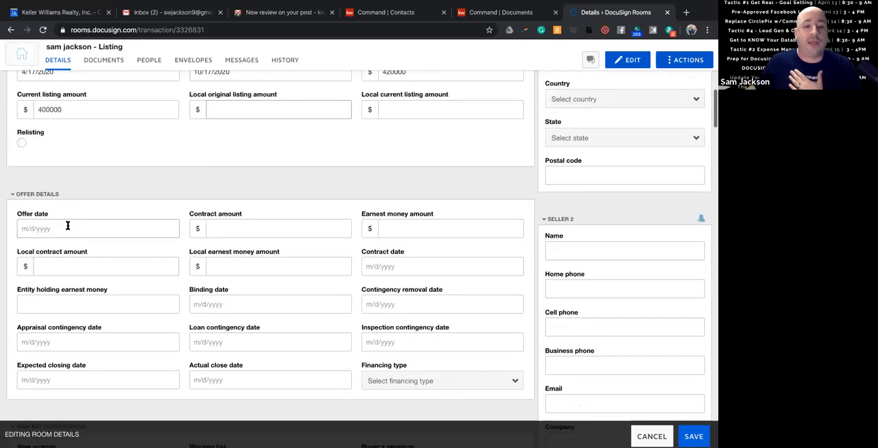
left_click(69, 228)
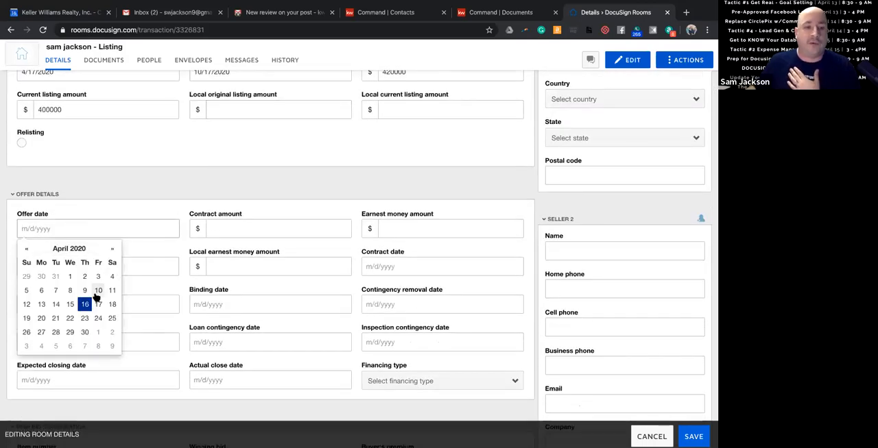
left_click(41, 318)
left_click(263, 226)
type("400000")
left_click(419, 226)
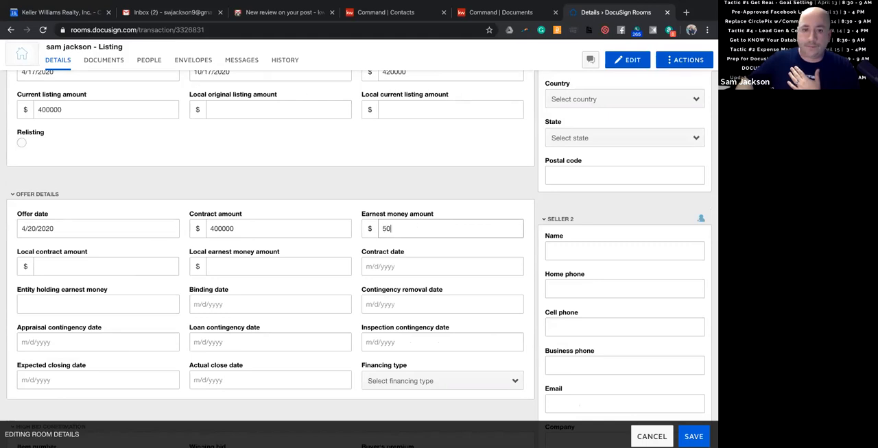
type("5000")
left_click(103, 266)
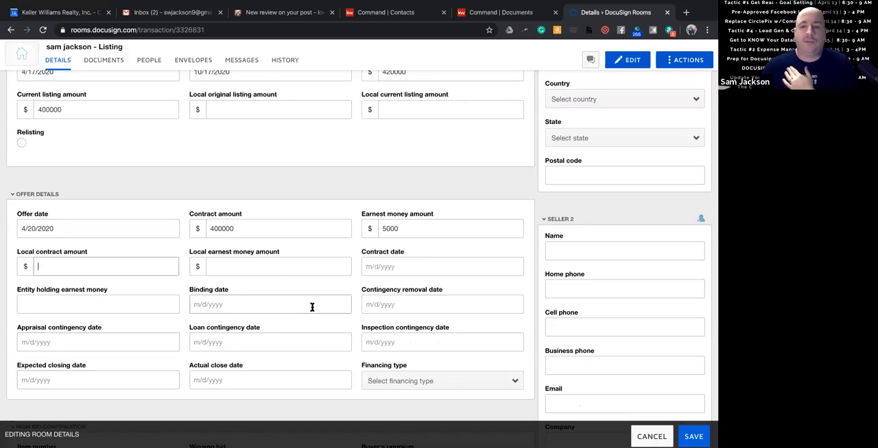
scroll(319, 308, "up", 1)
scroll(320, 308, "up", 6)
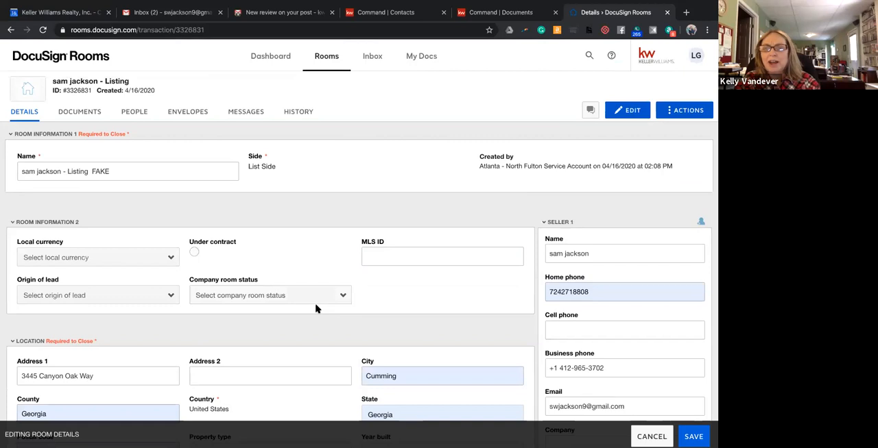
Review the remaining room detail sections, including offer details, high bid confirmation, closing details and additional information.
scroll(310, 309, "down", 12)
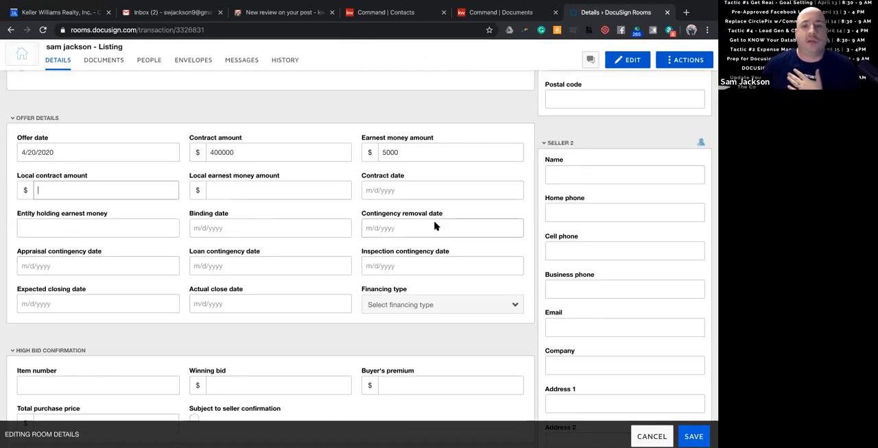
scroll(145, 258, "down", 2)
scroll(146, 257, "down", 1)
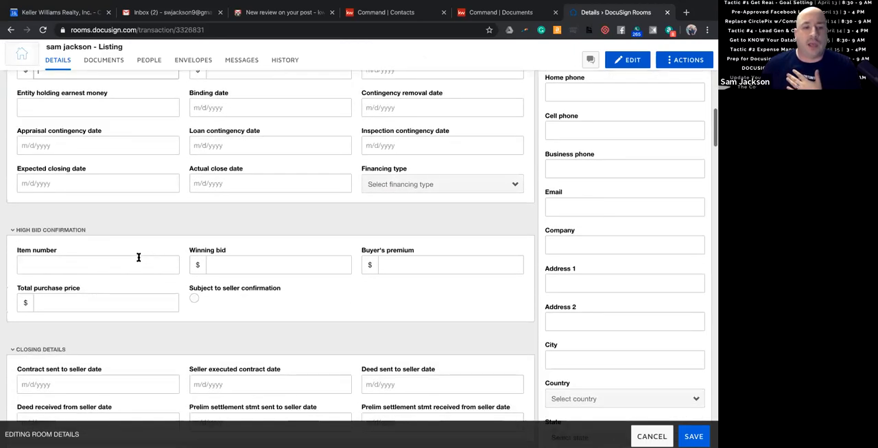
scroll(140, 257, "down", 1)
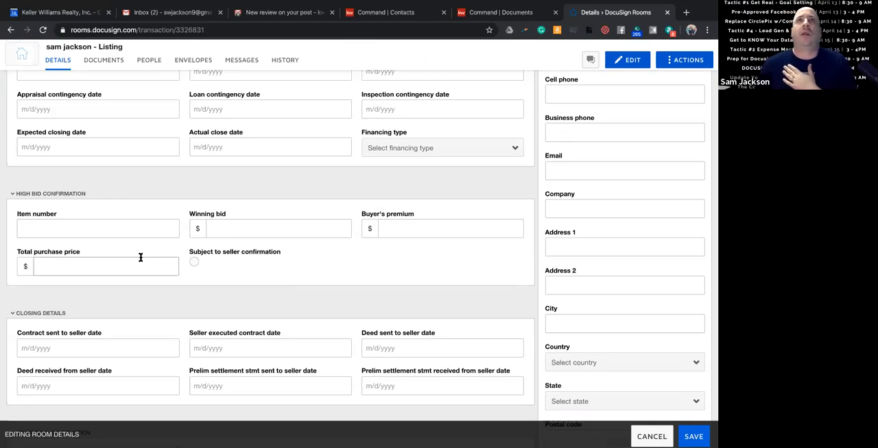
scroll(140, 257, "down", 4)
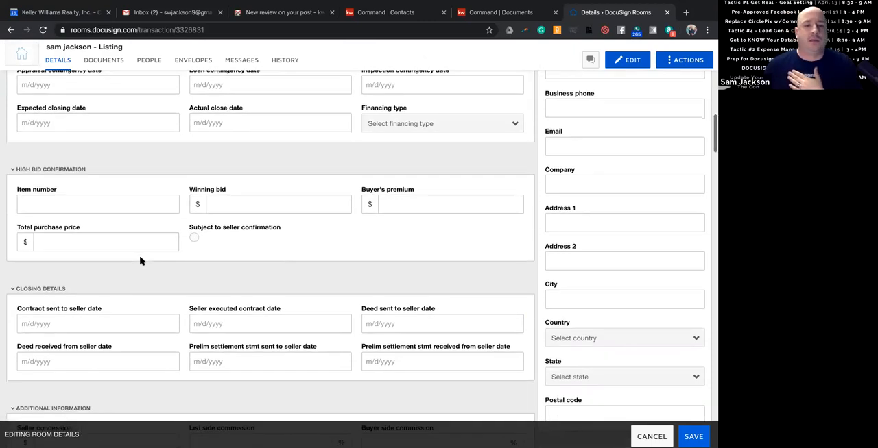
scroll(141, 257, "down", 2)
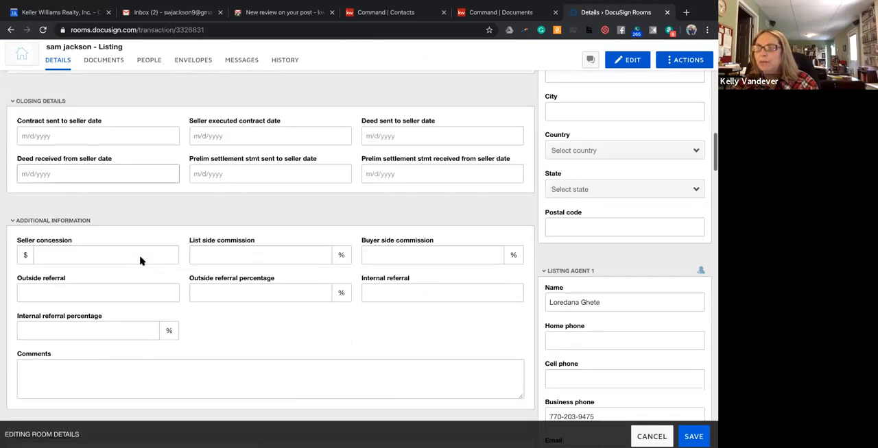
scroll(140, 257, "up", 9)
scroll(141, 258, "up", 3)
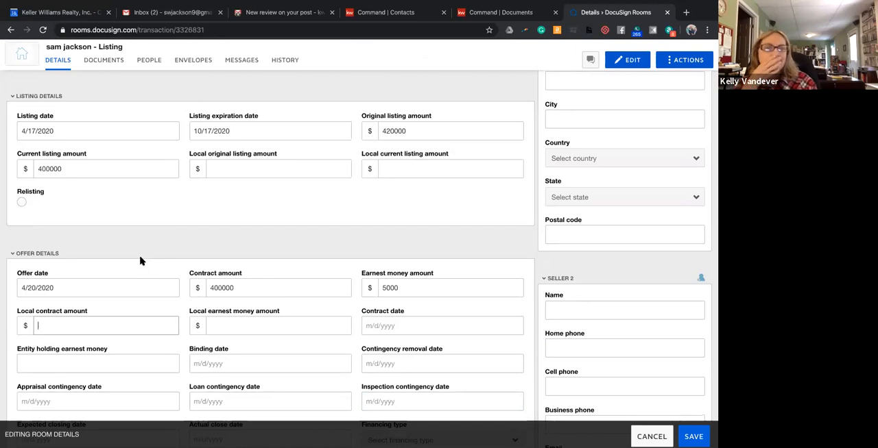
scroll(142, 261, "up", 4)
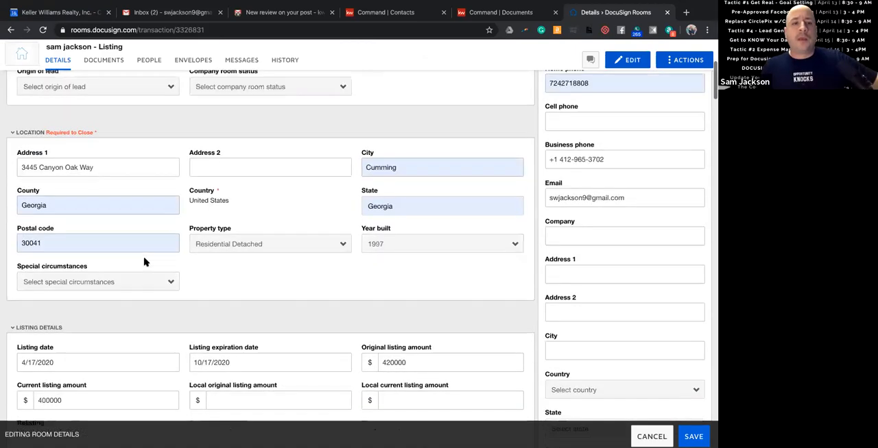
scroll(145, 261, "up", 4)
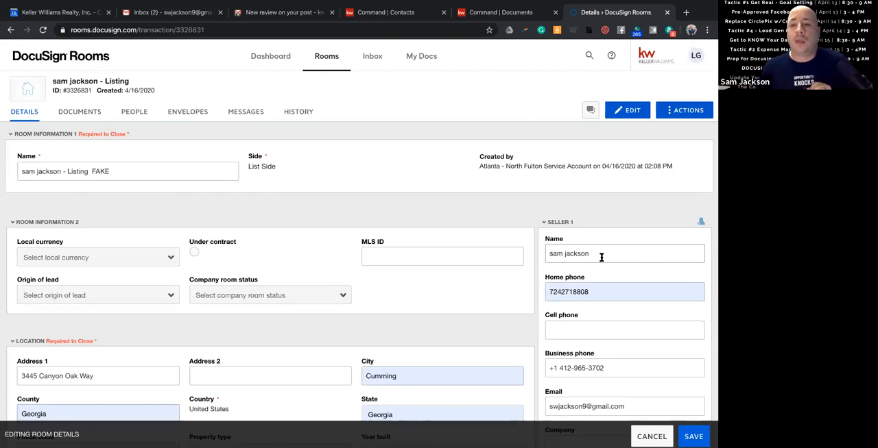
Correct the Seller 1 name to the seller's full first name and capitalize the last name.
scroll(601, 257, "down", 2)
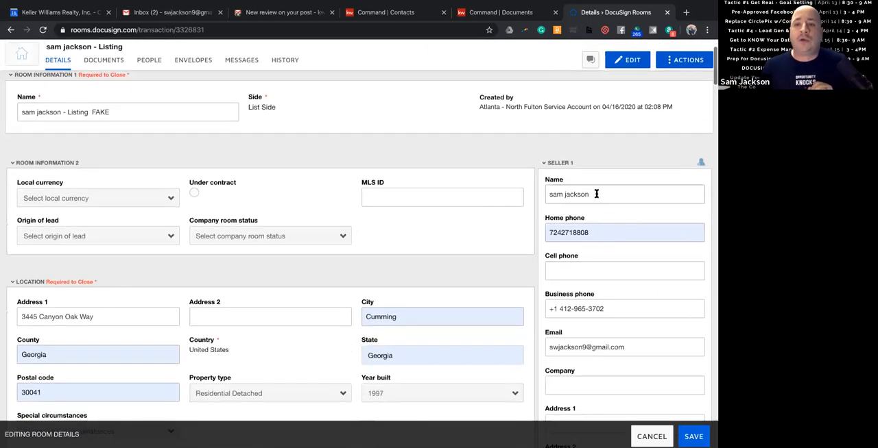
scroll(595, 198, "down", 4)
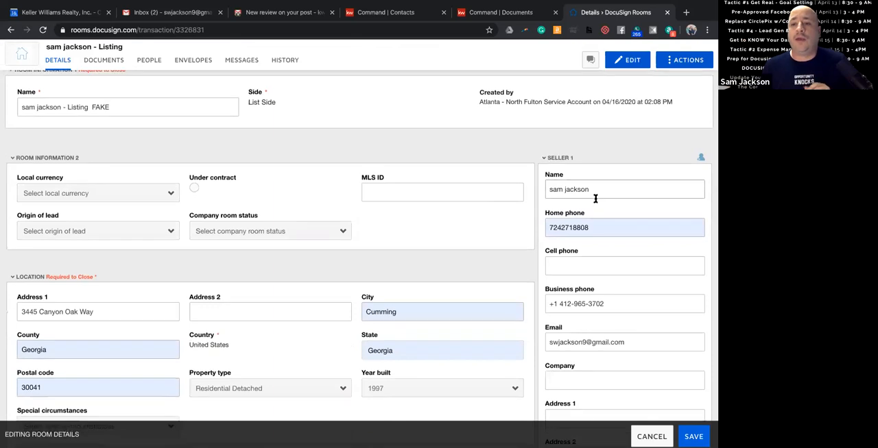
scroll(609, 277, "down", 2)
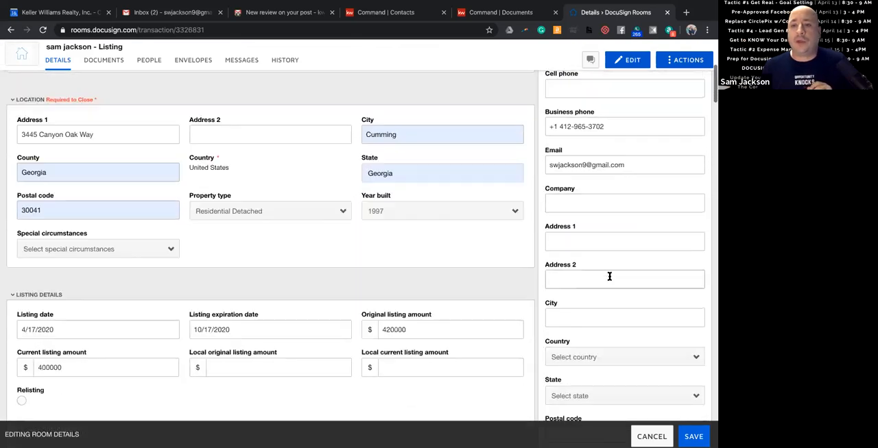
scroll(610, 260, "up", 7)
double_click(556, 209)
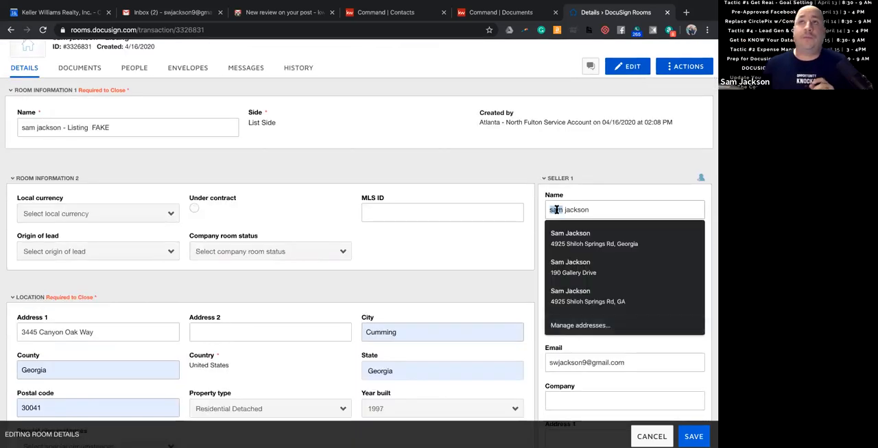
type("Samual")
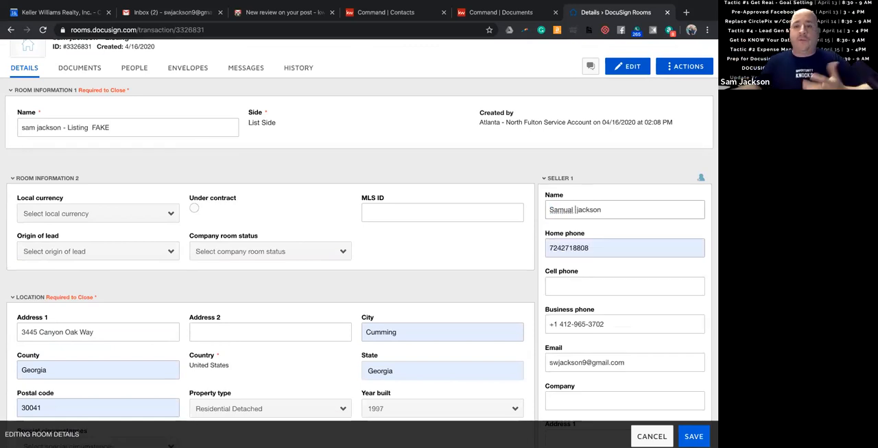
left_click(579, 211)
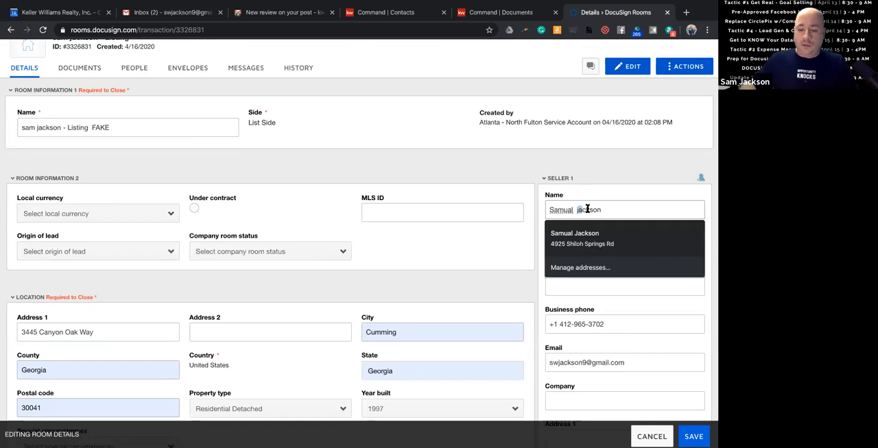
key("BackSpace")
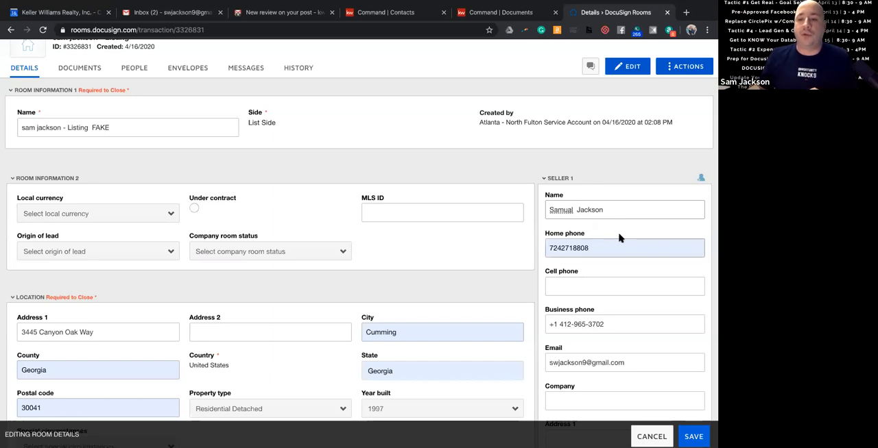
Review the Seller 1 contact and address fields, the additional information section and the Listing Agent 1 details.
scroll(610, 236, "down", 3)
scroll(600, 206, "up", 2)
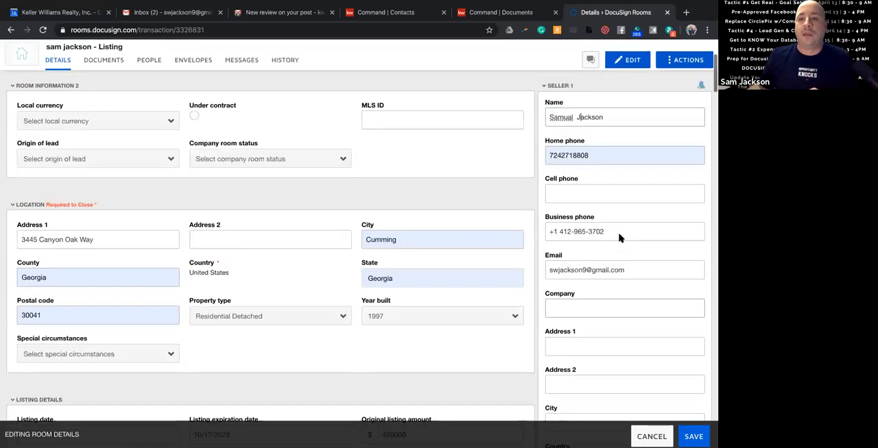
scroll(596, 184, "down", 2)
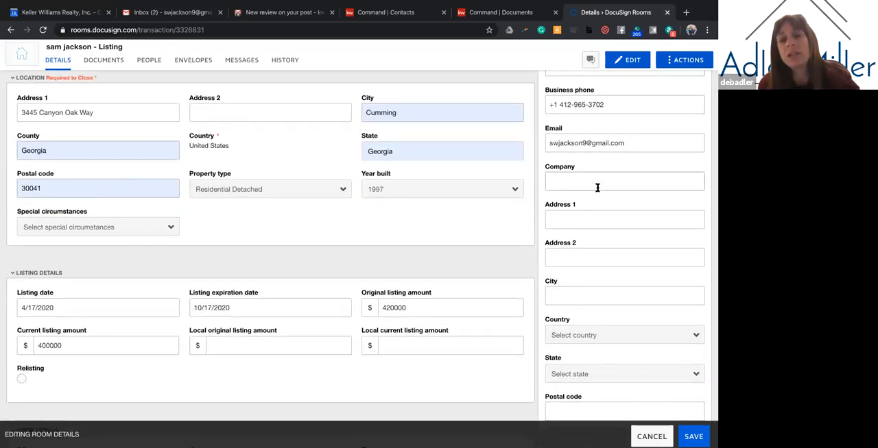
scroll(597, 194, "up", 1)
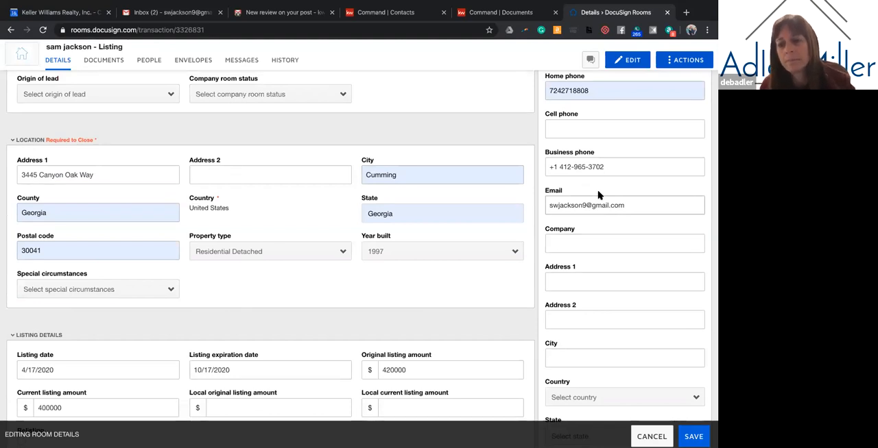
scroll(597, 194, "up", 1)
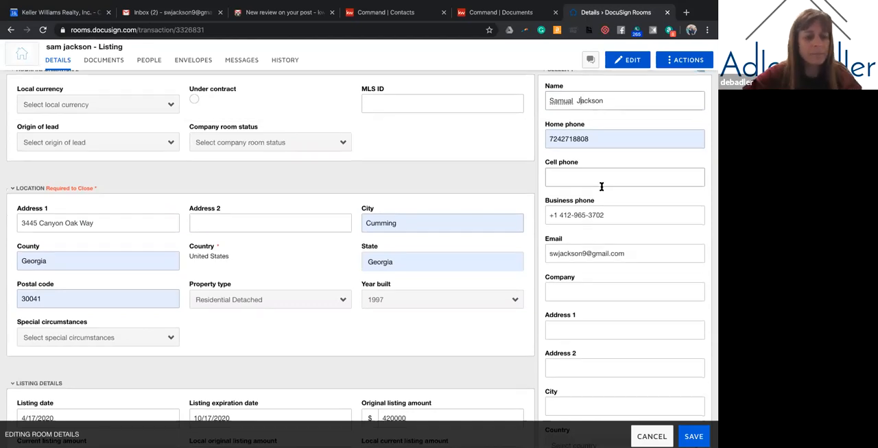
scroll(601, 186, "down", 3)
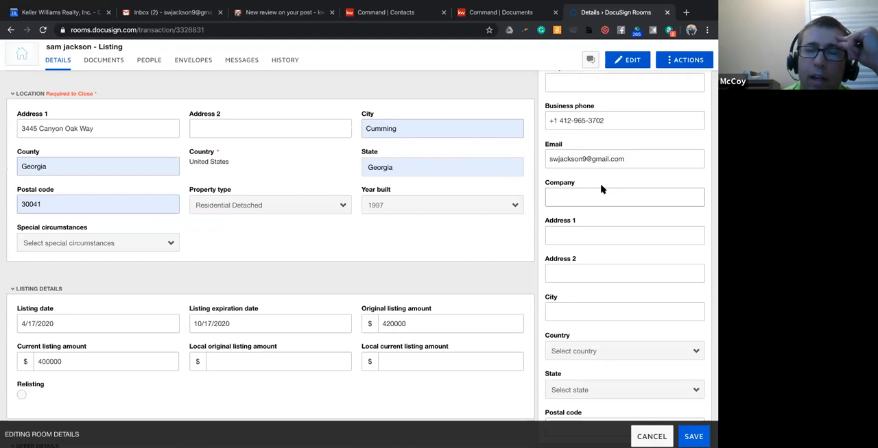
scroll(601, 189, "up", 5)
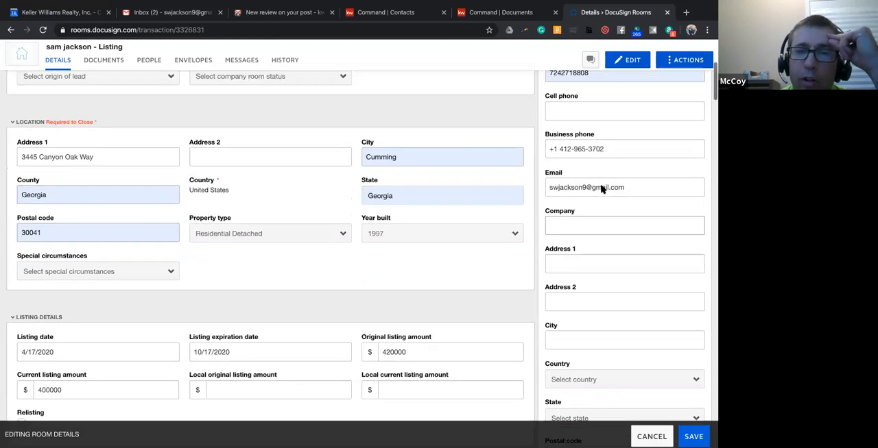
scroll(601, 187, "down", 15)
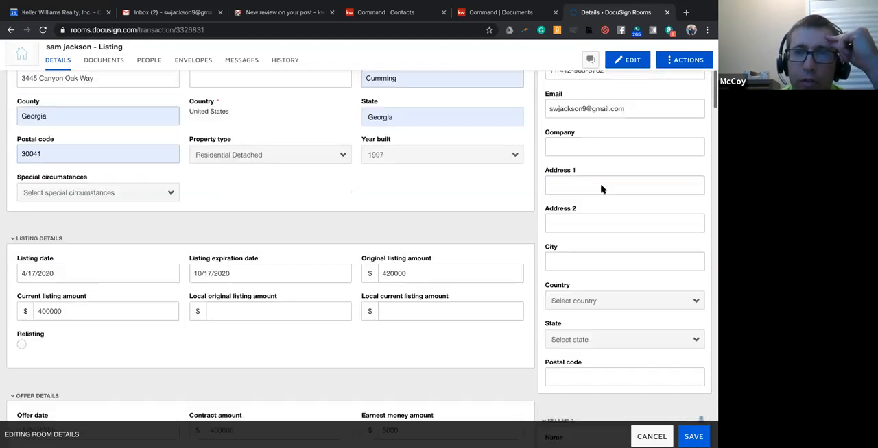
scroll(601, 187, "down", 10)
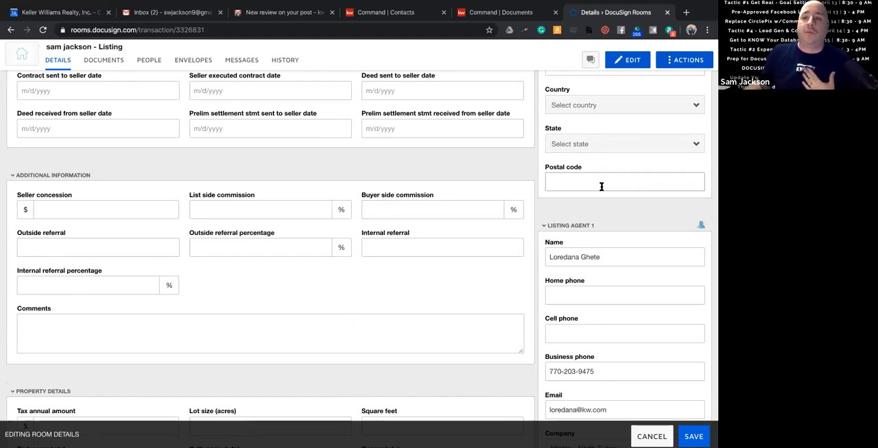
scroll(601, 187, "up", 1)
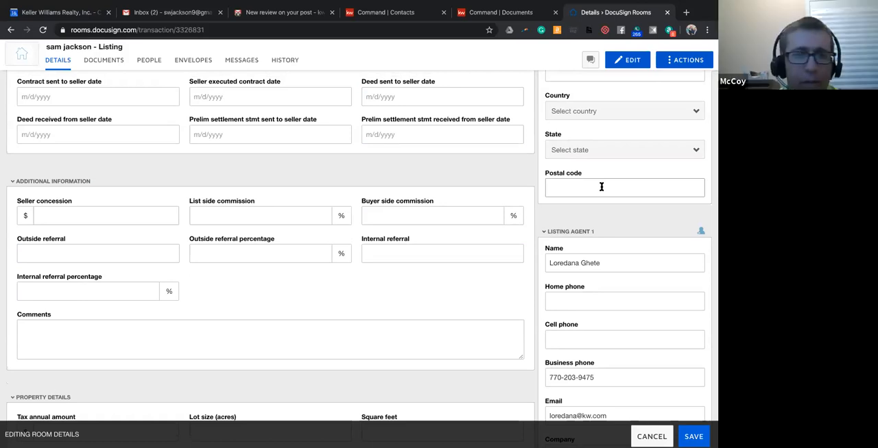
scroll(602, 187, "up", 4)
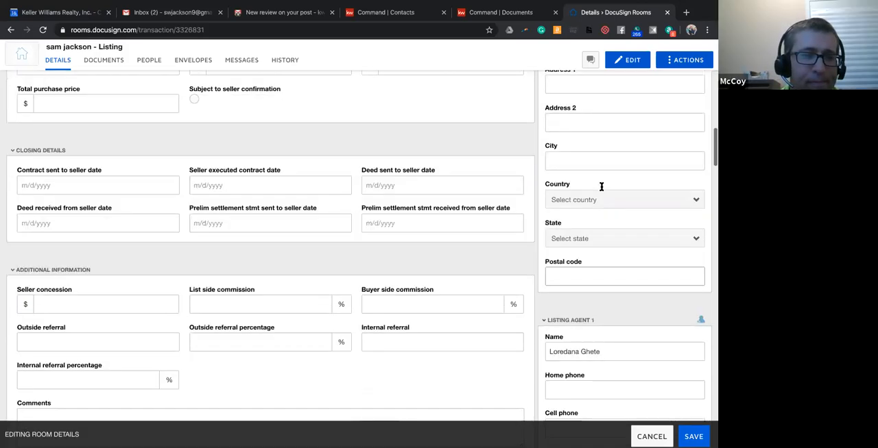
scroll(601, 189, "up", 3)
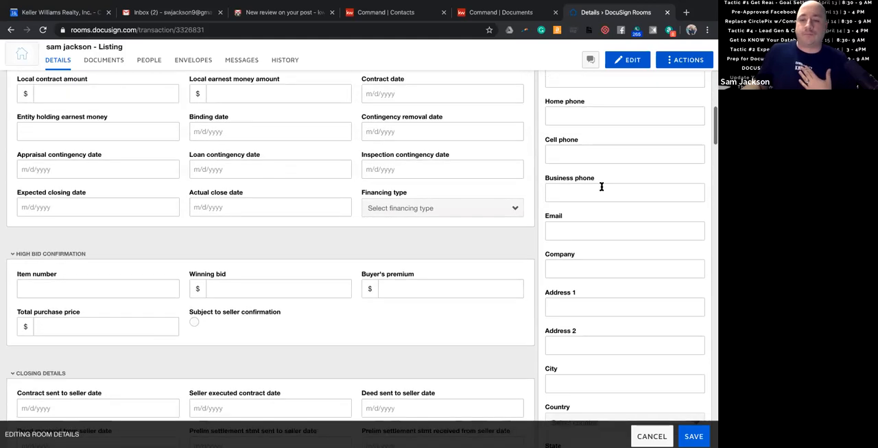
scroll(601, 189, "up", 6)
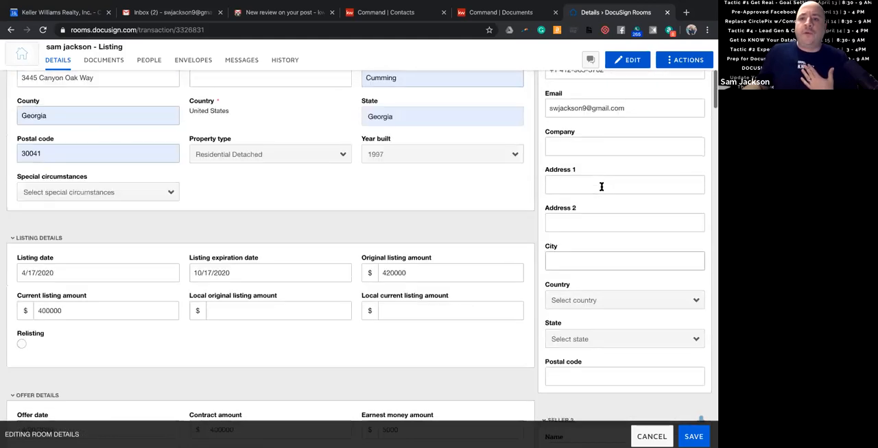
Fill in the Seller 2 section with the second seller's full name and cell phone number.
scroll(602, 186, "down", 5)
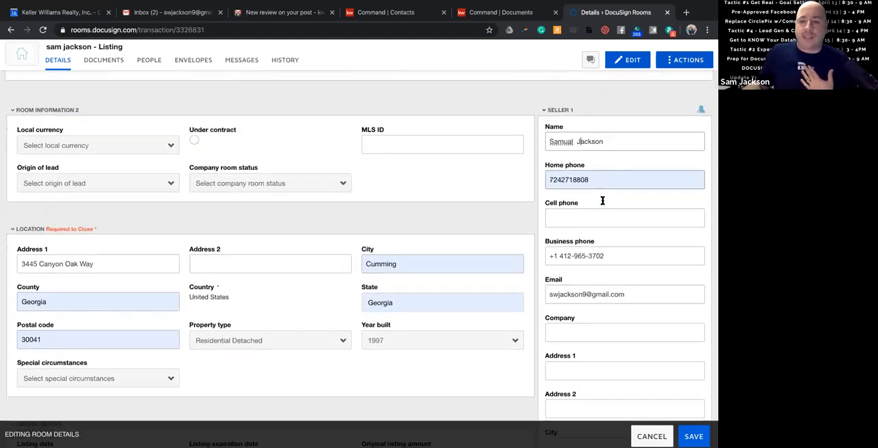
scroll(603, 211, "down", 1)
left_click(603, 221)
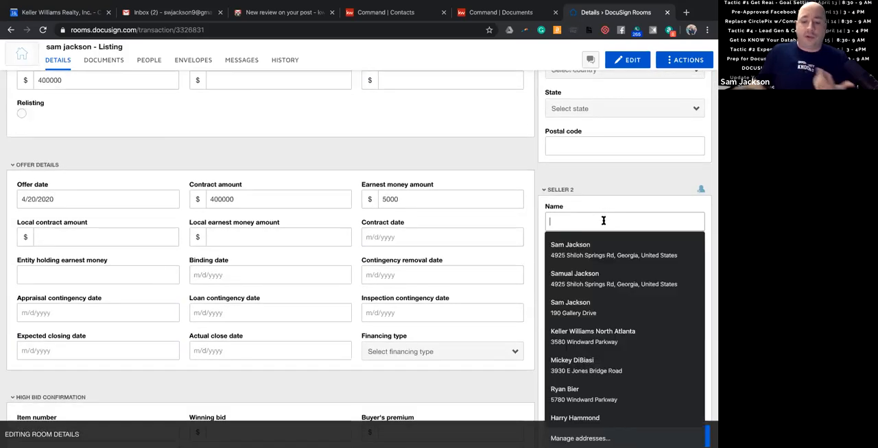
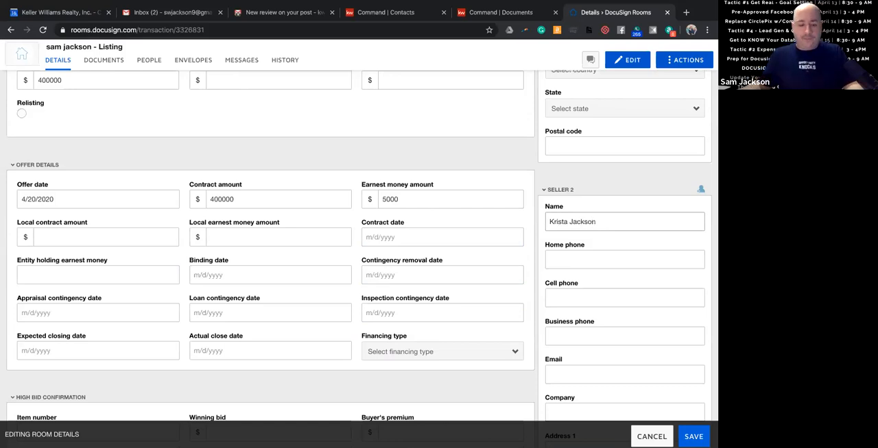
left_click(608, 294)
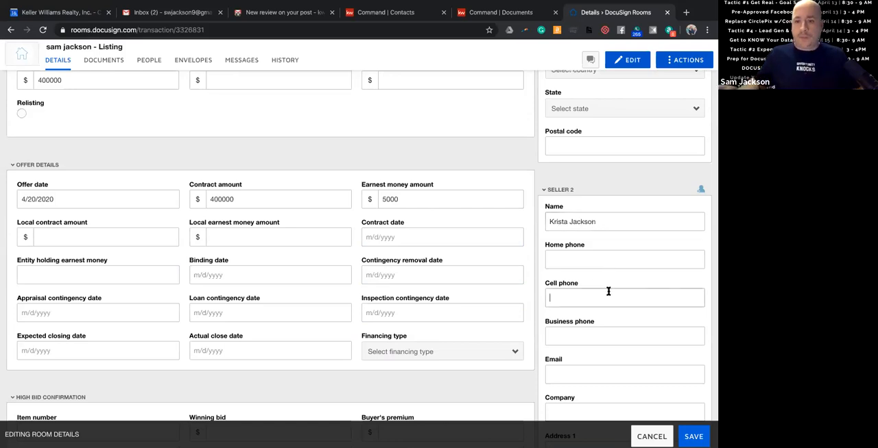
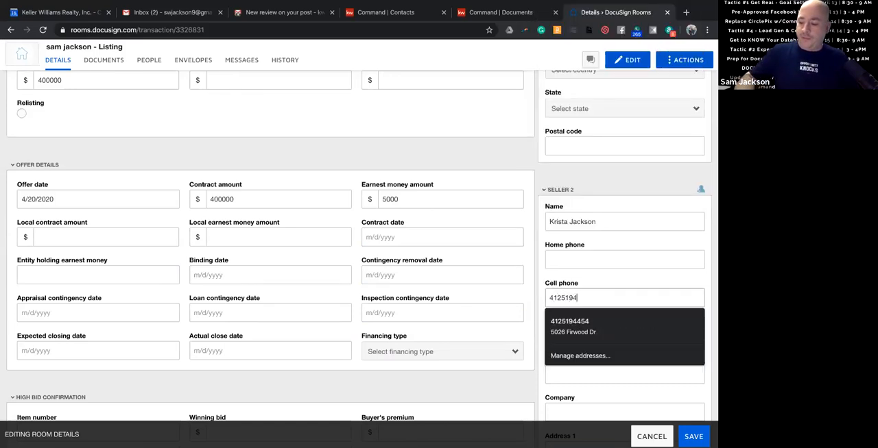
left_click(619, 290)
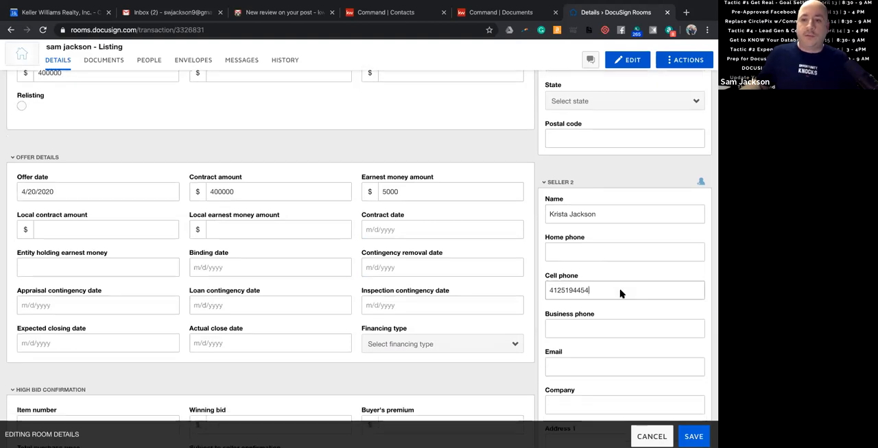
scroll(619, 294, "down", 3)
scroll(606, 244, "down", 5)
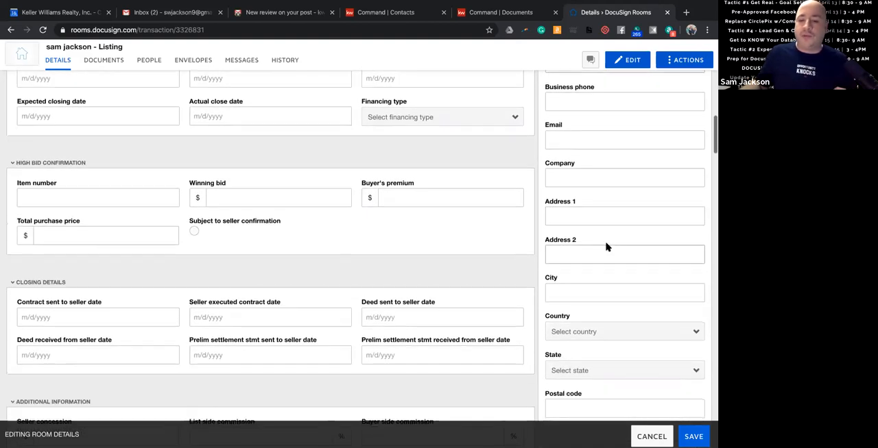
Review the additional information, property details, Listing Agent 1 and Listing Agent 2 sections of the room details.
scroll(607, 246, "down", 2)
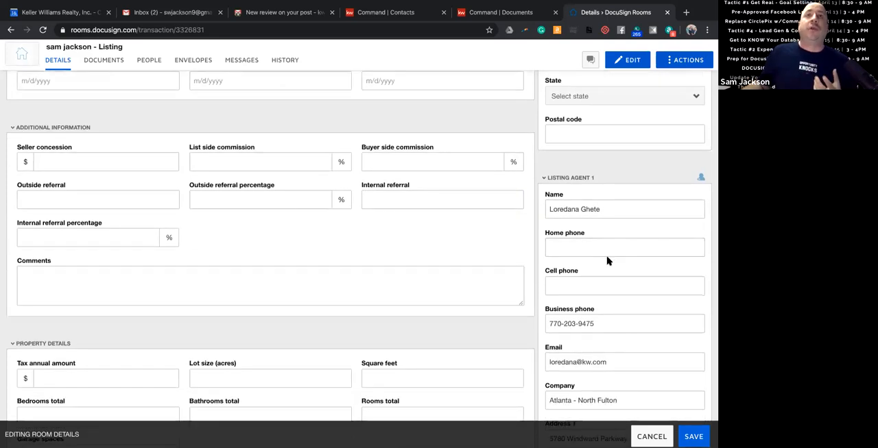
scroll(608, 259, "down", 1)
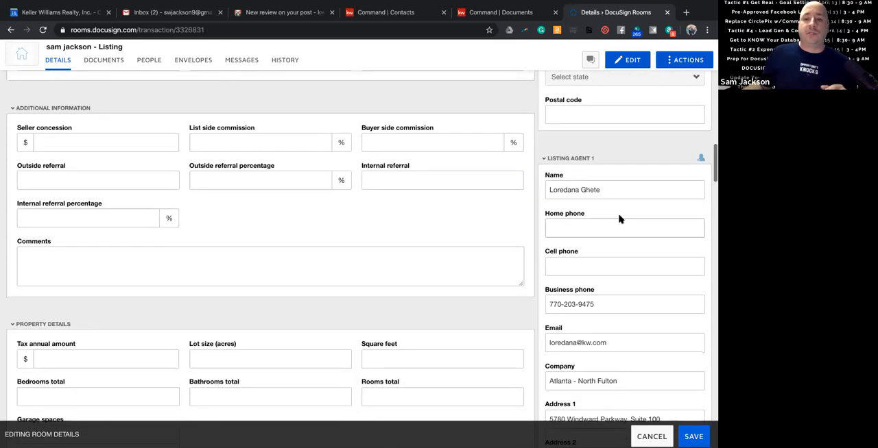
scroll(623, 243, "down", 5)
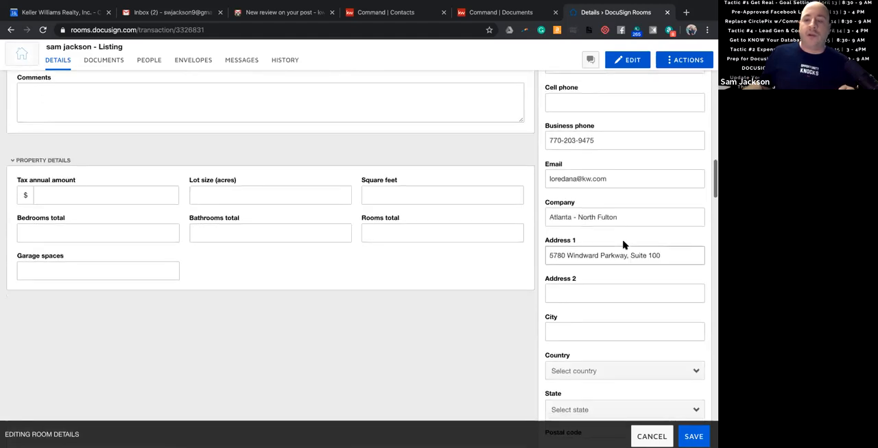
scroll(623, 242, "down", 2)
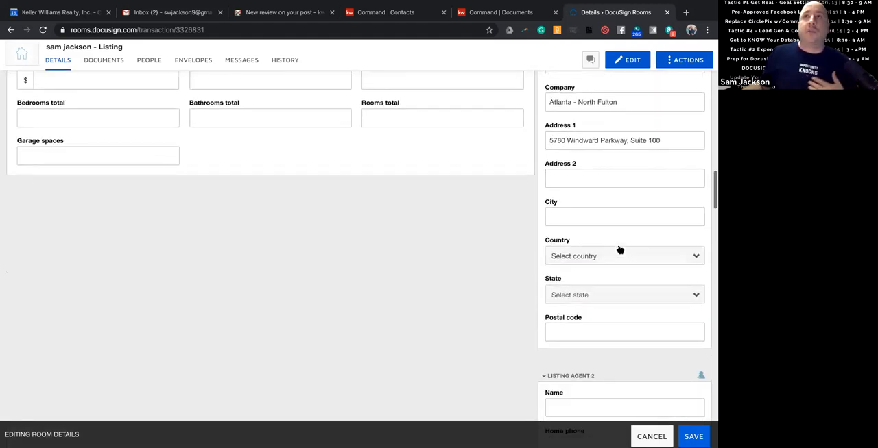
scroll(619, 248, "down", 4)
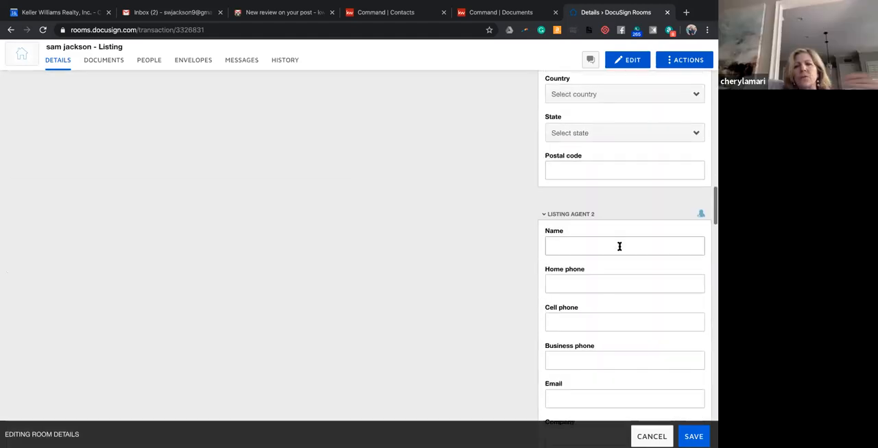
scroll(620, 246, "down", 1)
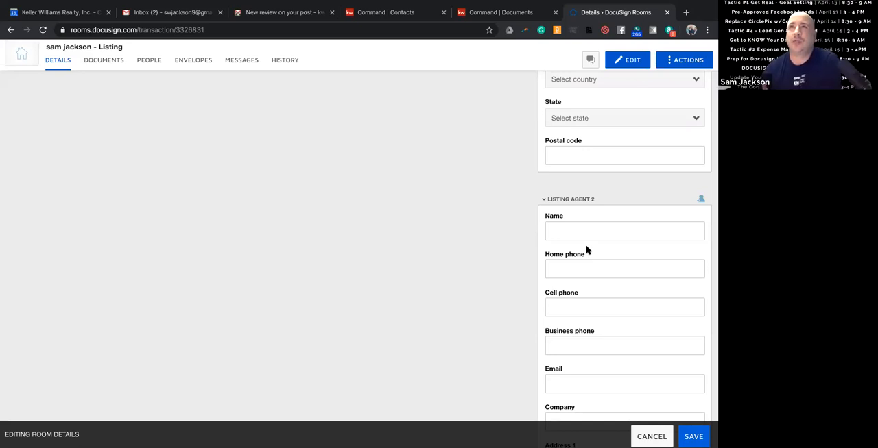
scroll(618, 206, "down", 1)
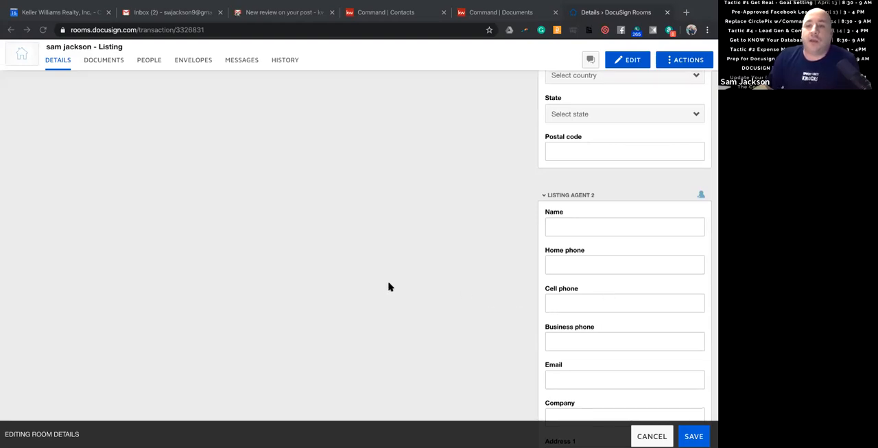
Check the rest of the Listing Agent 2 fields and save the edited room details.
scroll(388, 287, "up", 1)
scroll(439, 271, "down", 2)
scroll(463, 264, "up", 5)
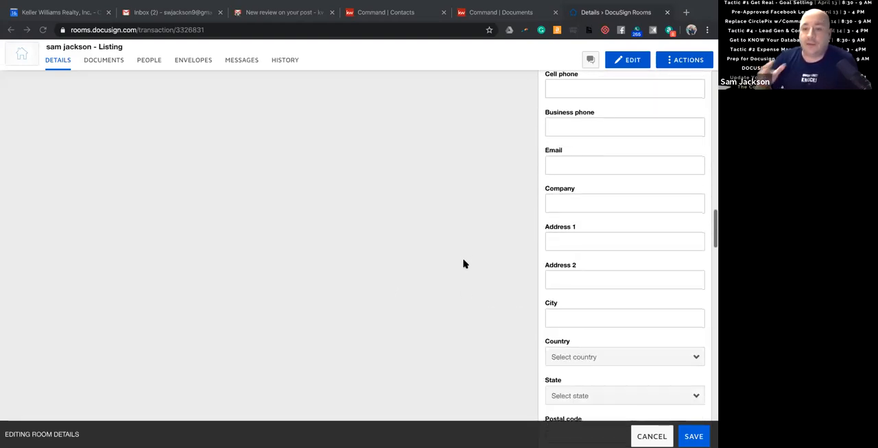
scroll(464, 210, "down", 5)
scroll(615, 322, "down", 2)
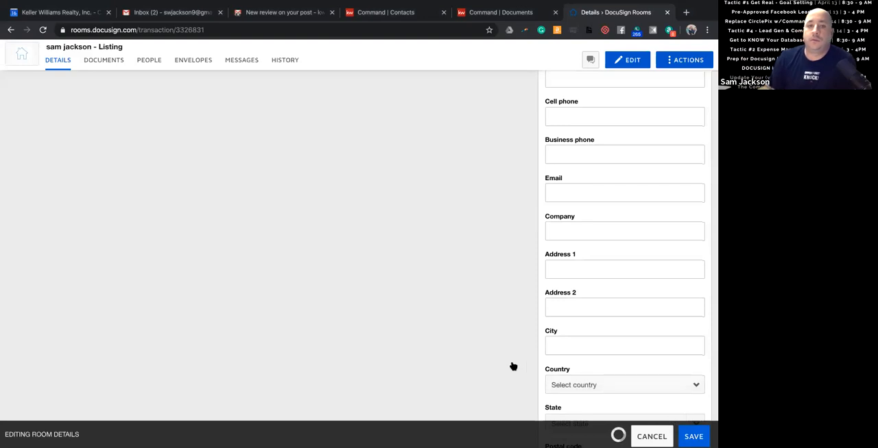
scroll(472, 336, "down", 3)
scroll(473, 336, "up", 16)
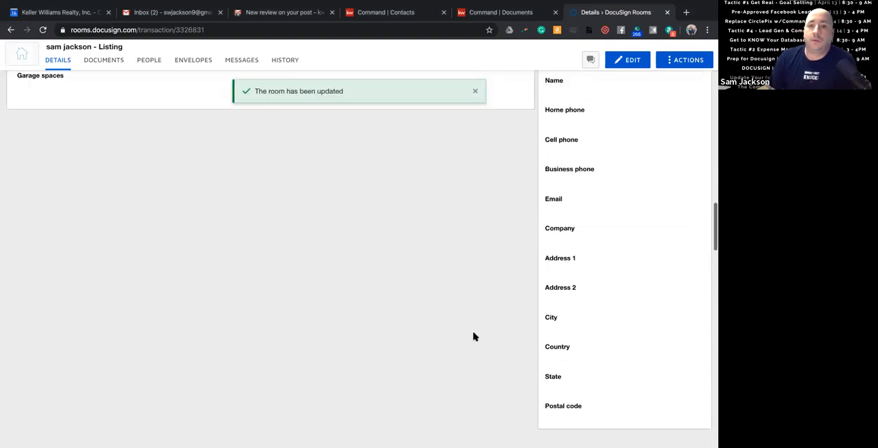
scroll(409, 309, "up", 5)
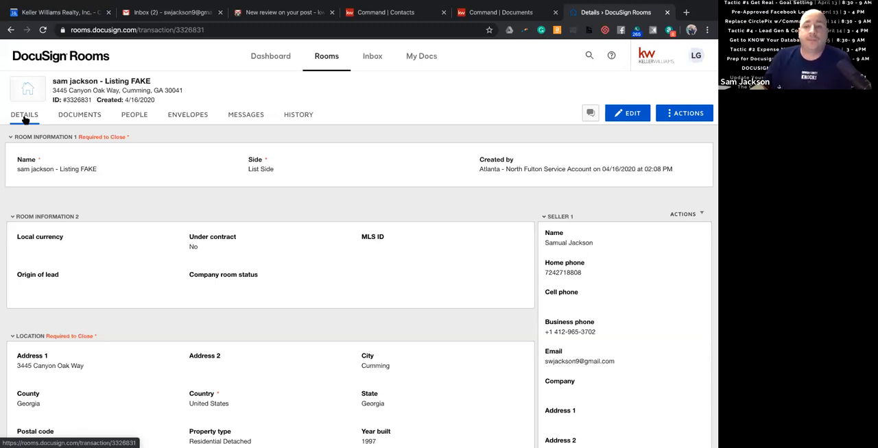
Look through the room's details, documents, people, envelopes, messages and history areas, and return to its documents.
left_click(80, 117)
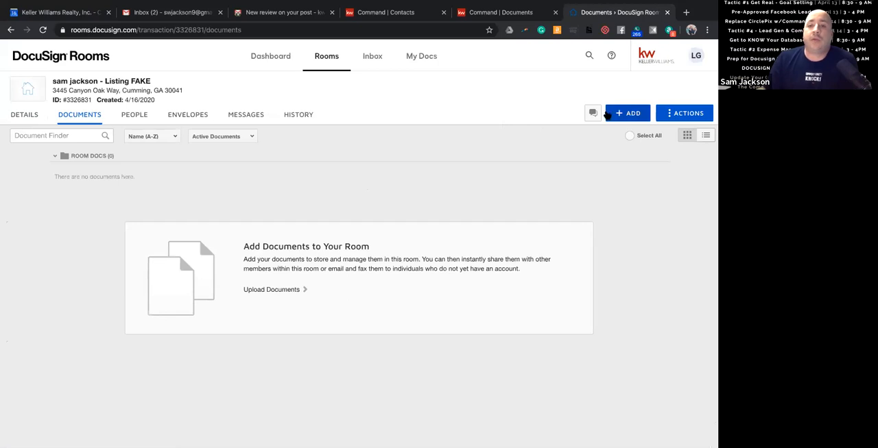
left_click(31, 116)
left_click(82, 115)
left_click(132, 115)
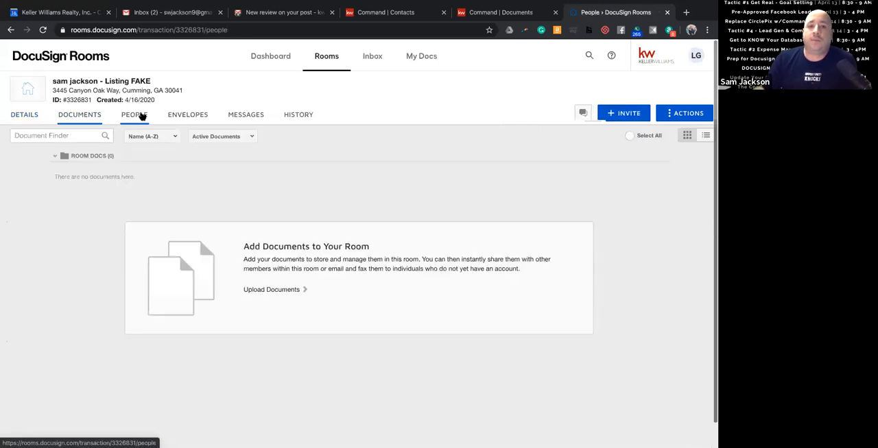
left_click(172, 116)
left_click(233, 116)
left_click(300, 118)
left_click(246, 118)
left_click(171, 117)
left_click(130, 118)
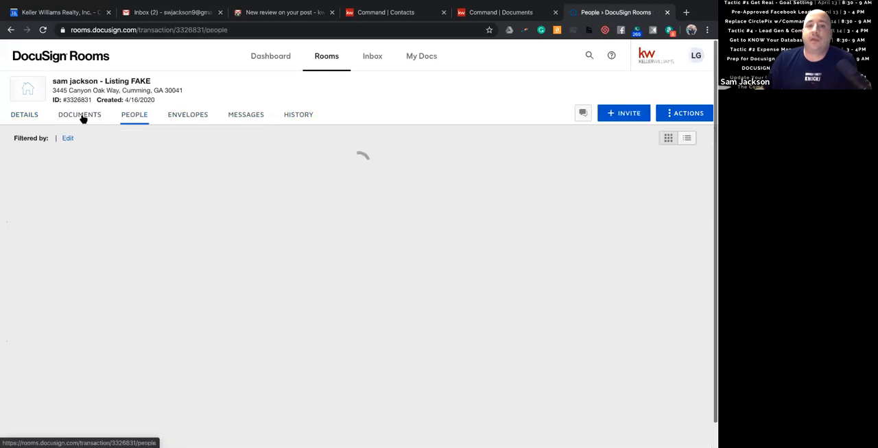
left_click(83, 118)
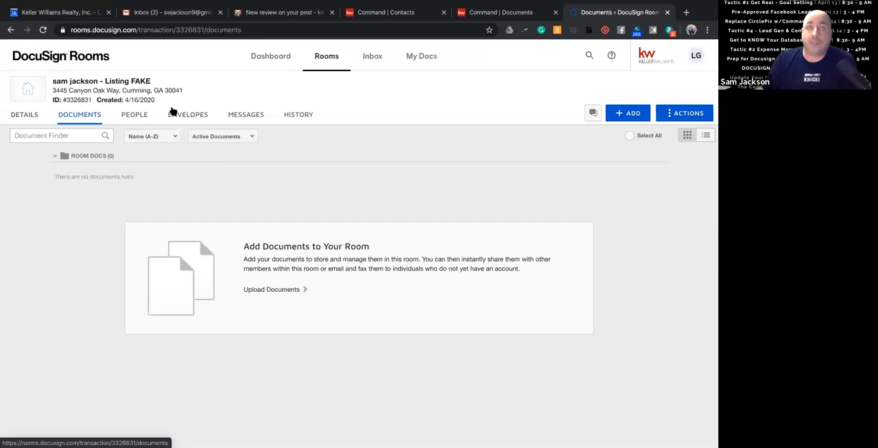
Add the KWNA Disclosure with multiple affiliates updated language form from the KW 181 - GA DocuSign Forms library to the room.
left_click(620, 114)
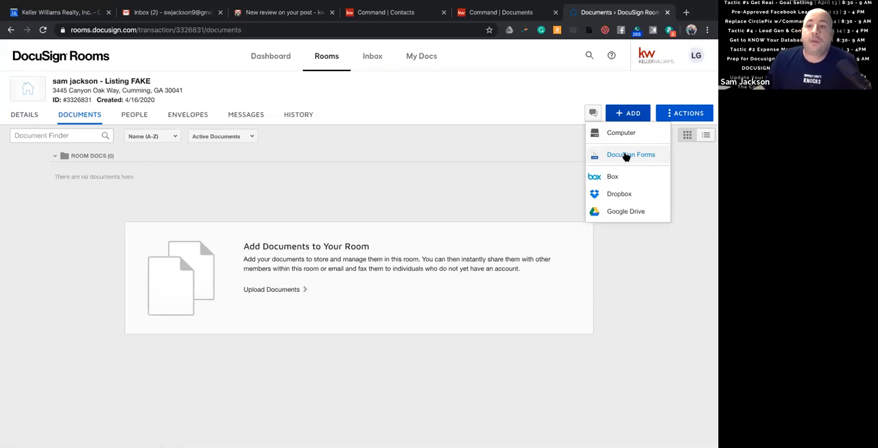
left_click(625, 155)
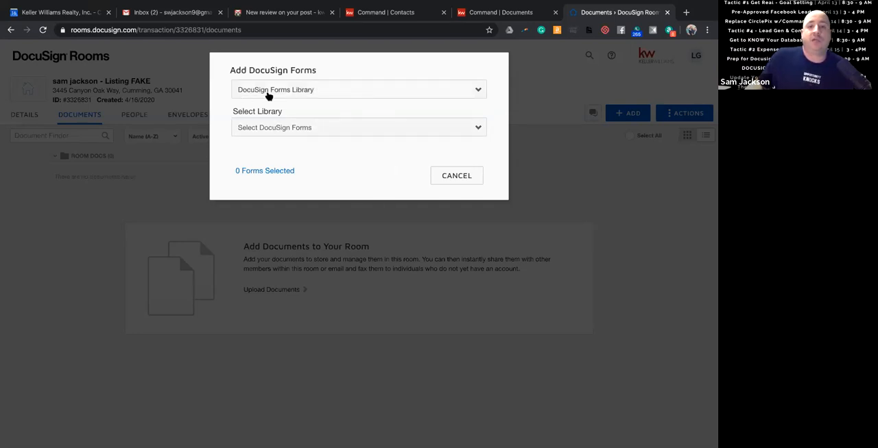
left_click(307, 128)
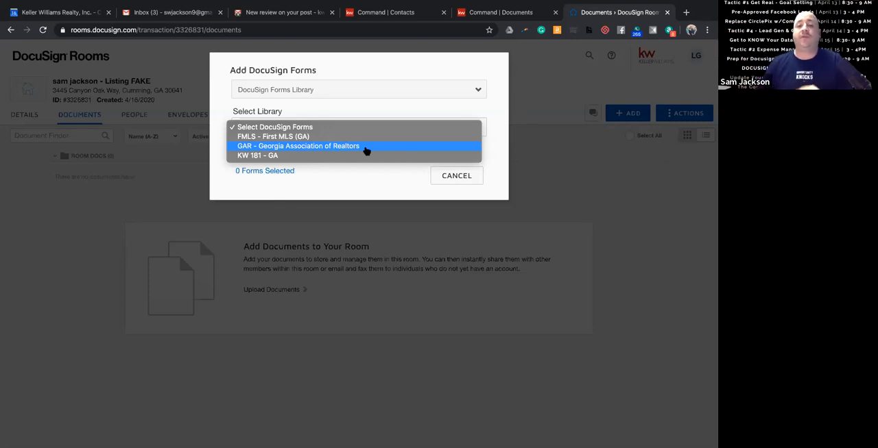
left_click(322, 156)
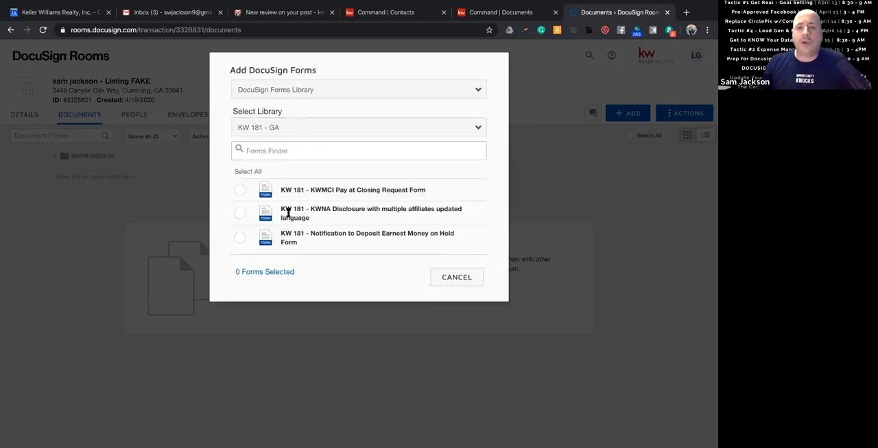
left_click(240, 214)
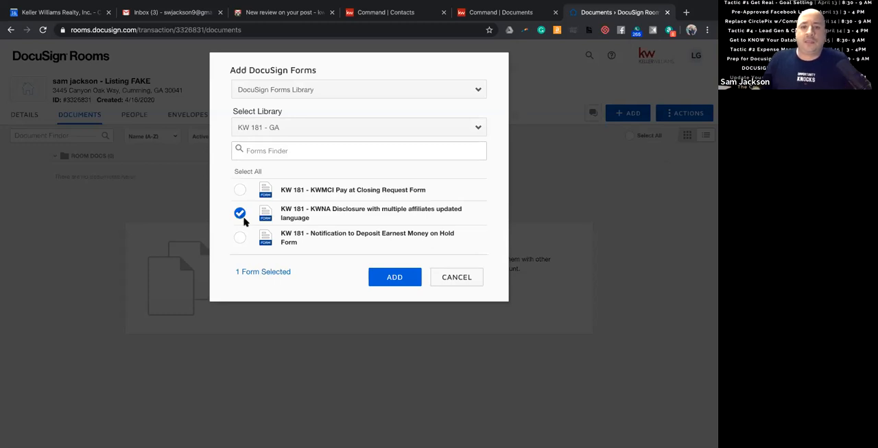
left_click(395, 277)
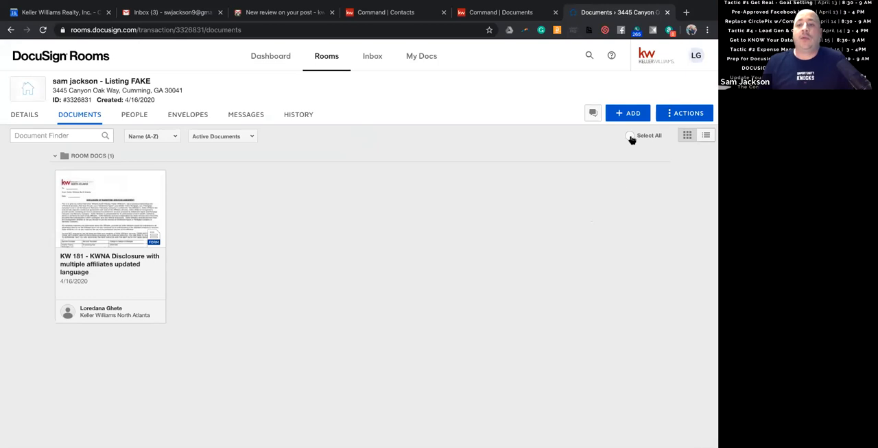
Start adding more DocuSign forms to the room, choosing the GAR - Georgia Association of Realtors library.
left_click(625, 114)
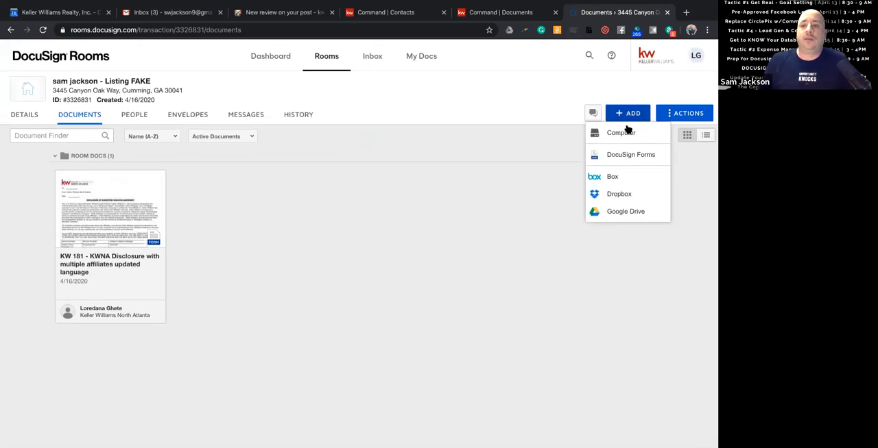
left_click(628, 155)
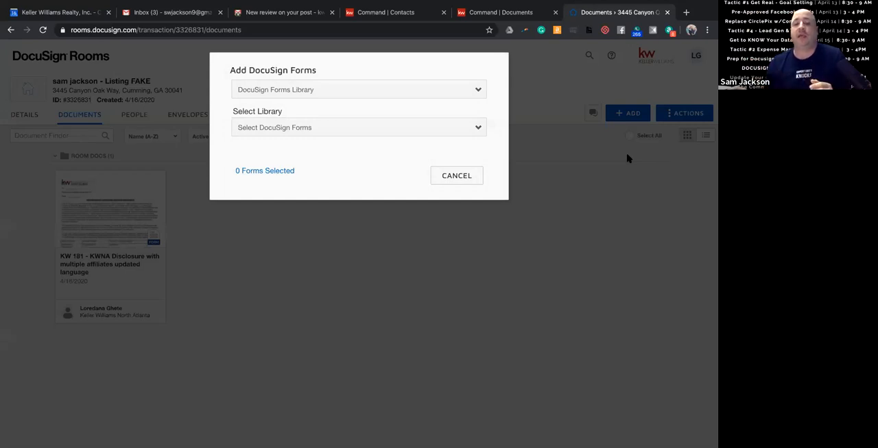
left_click(371, 131)
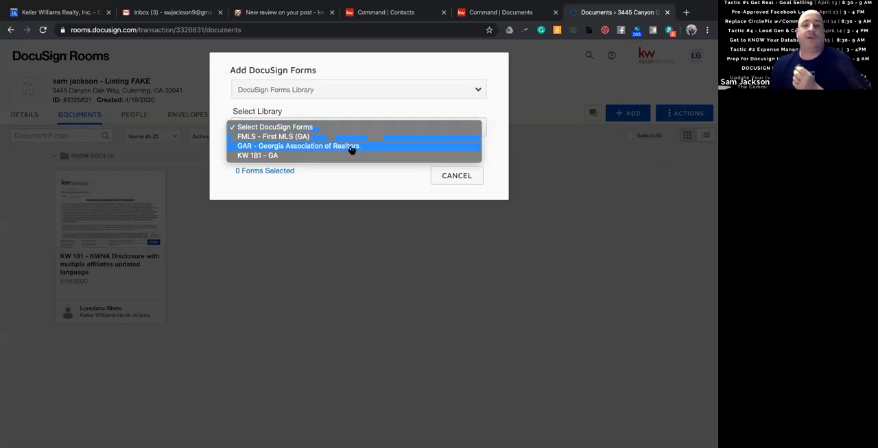
left_click(355, 148)
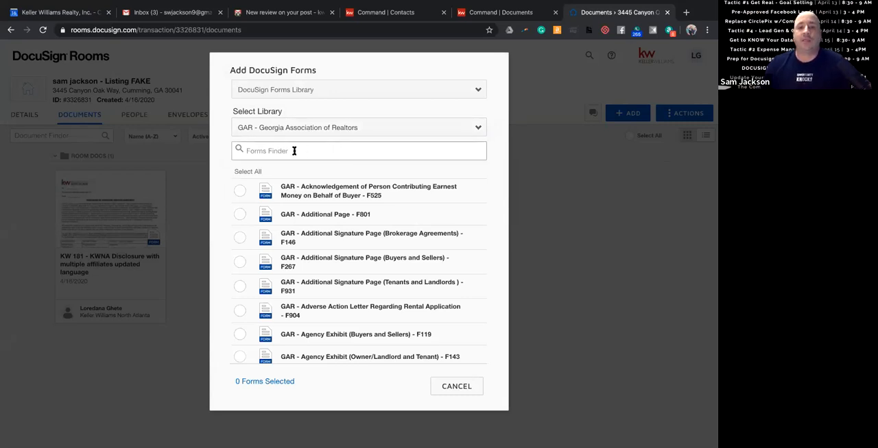
Search the Georgia Association of Realtors forms for Purchase.
left_click(354, 156)
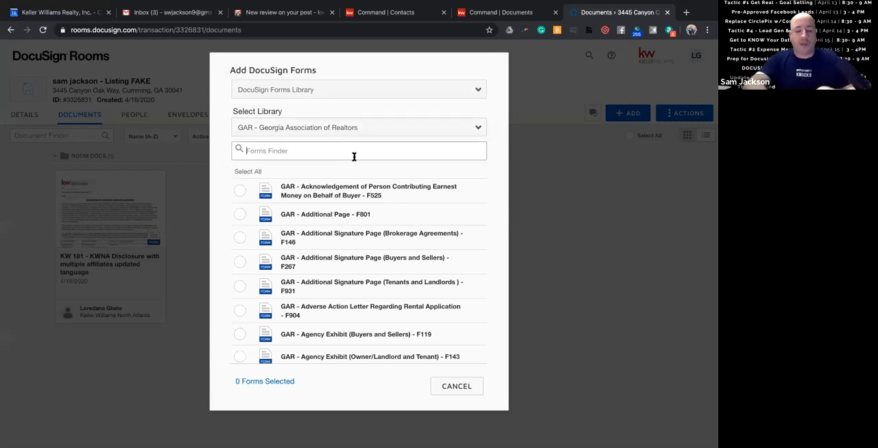
type("Exl")
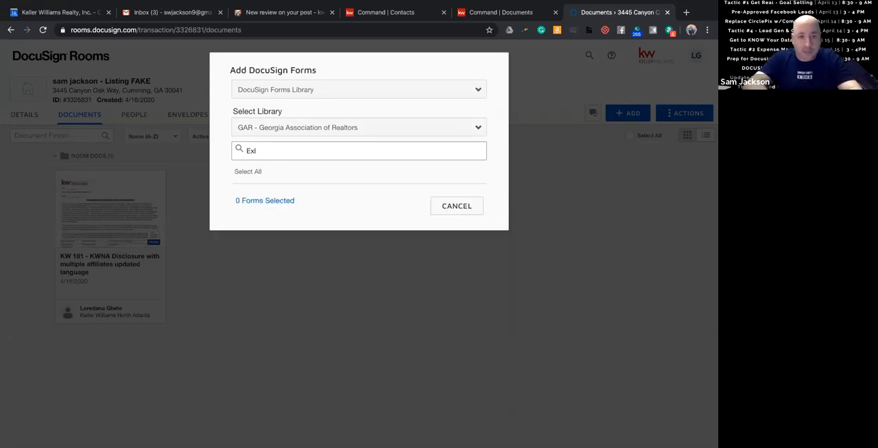
key("BackSpace")
key("BackSpace")
key("BackSpace")
type("P")
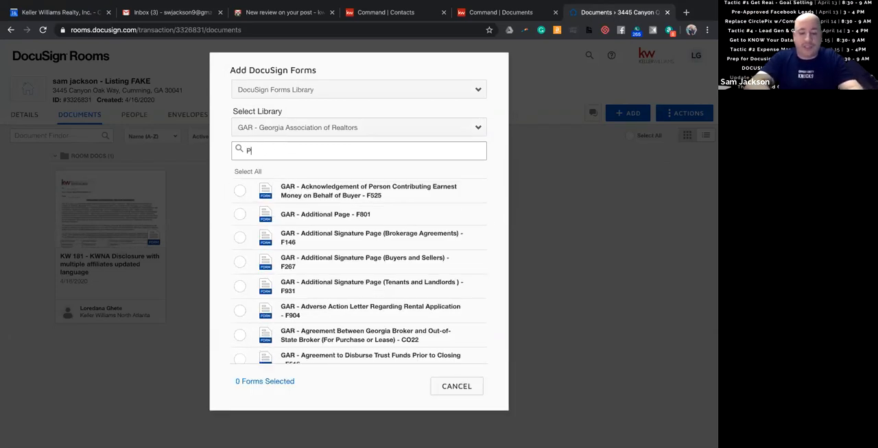
type("urchase")
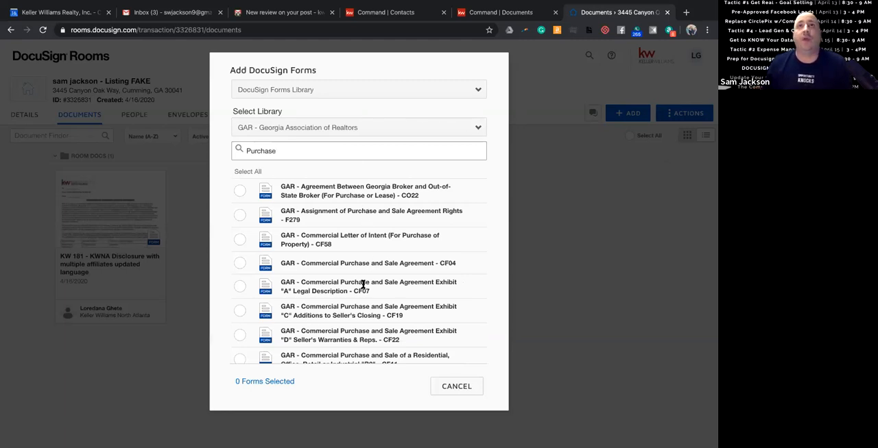
Find form F201 in the library and select the GAR - Purchase and Sale Agreement.
triple_click(324, 156)
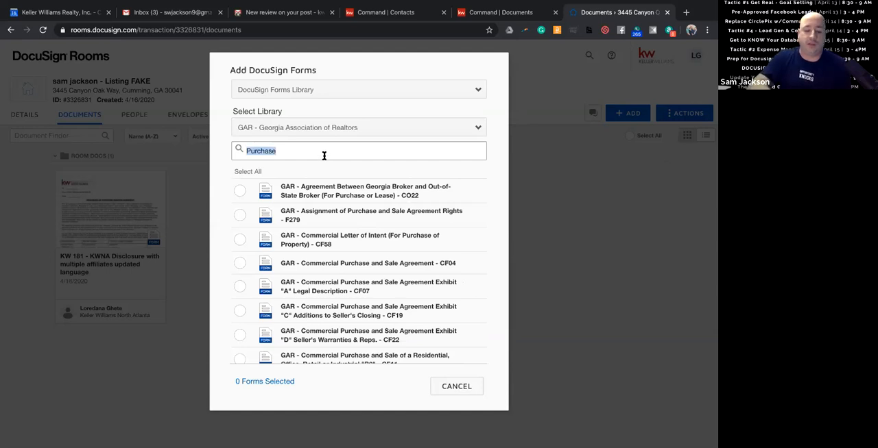
type("F201")
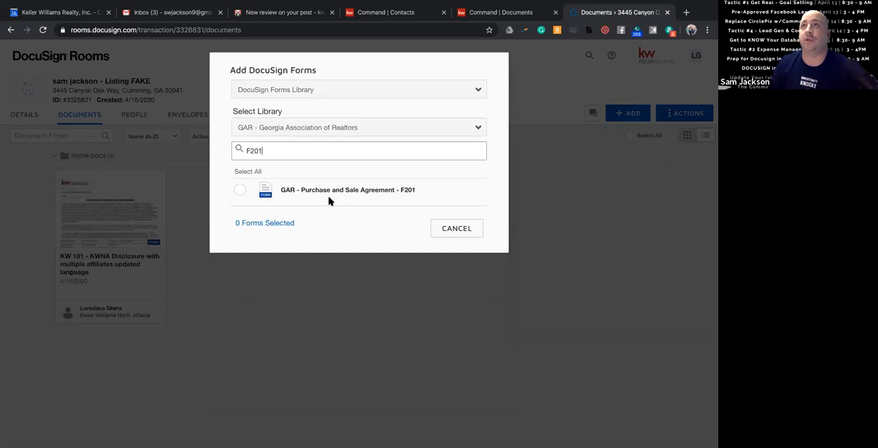
left_click(240, 191)
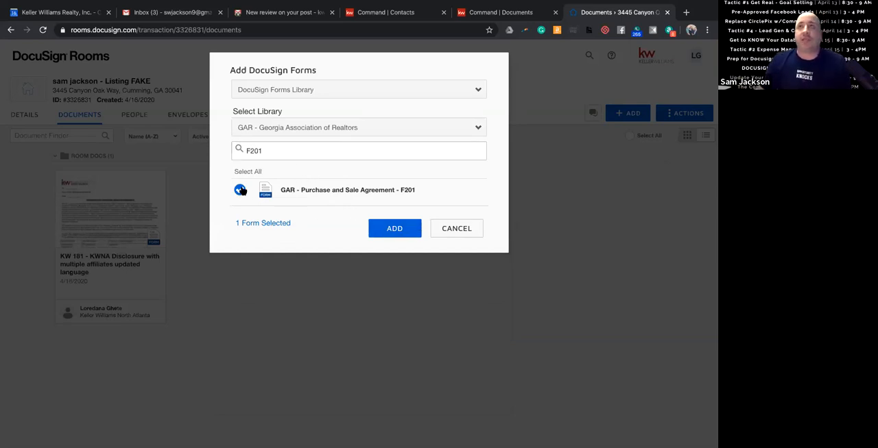
Try selecting forms F931, F904 and F119 from the unfiltered GAR list, and deselect all three again.
double_click(281, 147)
key("BackSpace")
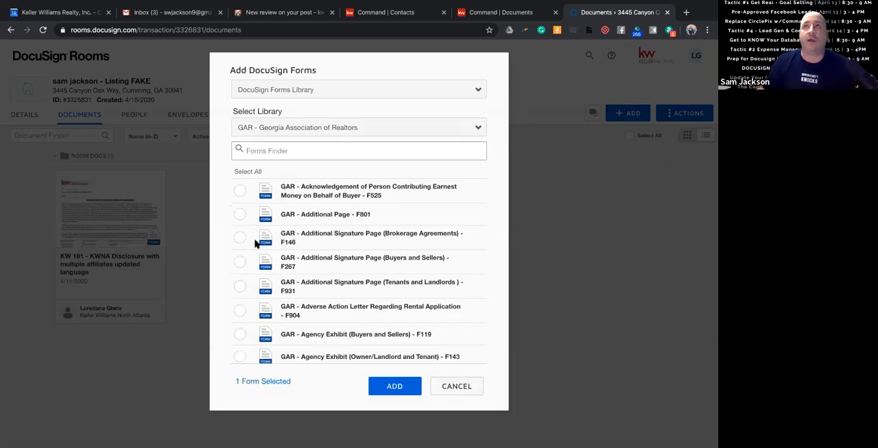
left_click(239, 287)
left_click(240, 312)
left_click(239, 334)
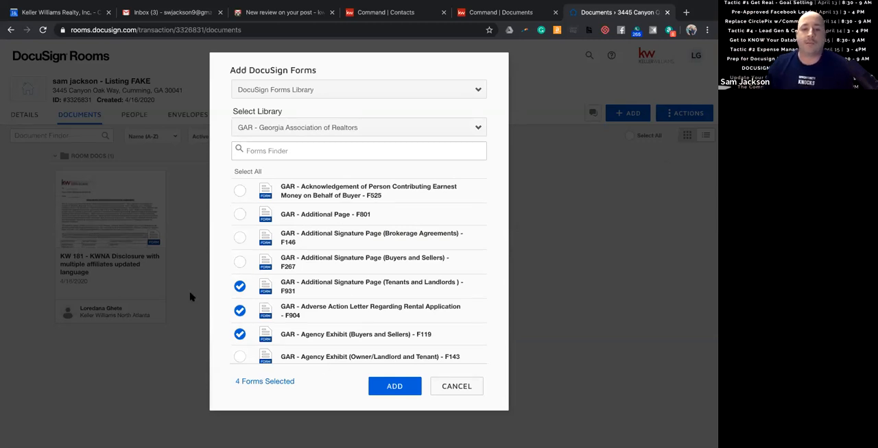
left_click(241, 334)
left_click(240, 286)
left_click(240, 310)
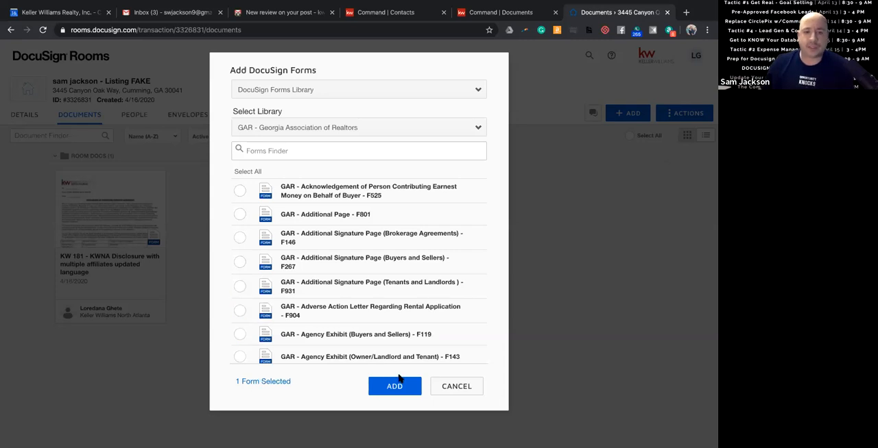
Add the selected GAR Purchase and Sale Agreement to the room and enter 1234567 as its MLS number.
left_click(395, 386)
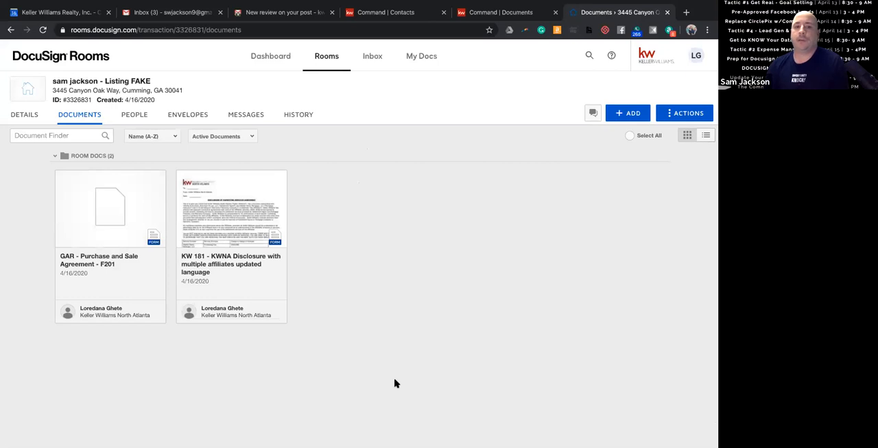
left_click(100, 207)
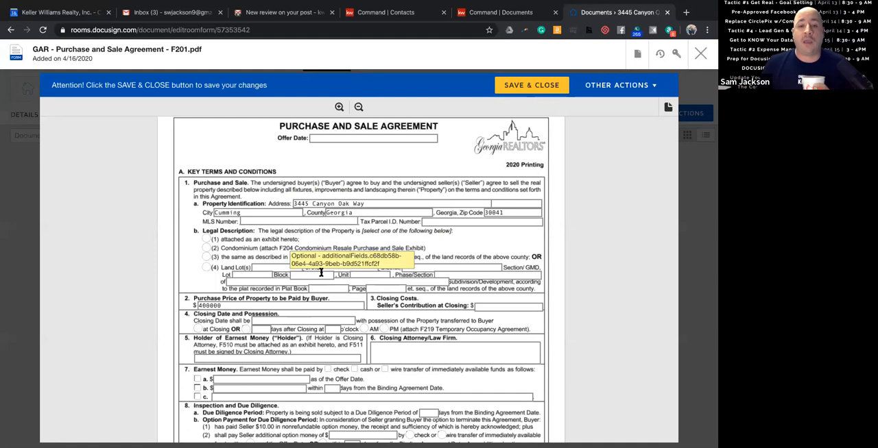
left_click(269, 221)
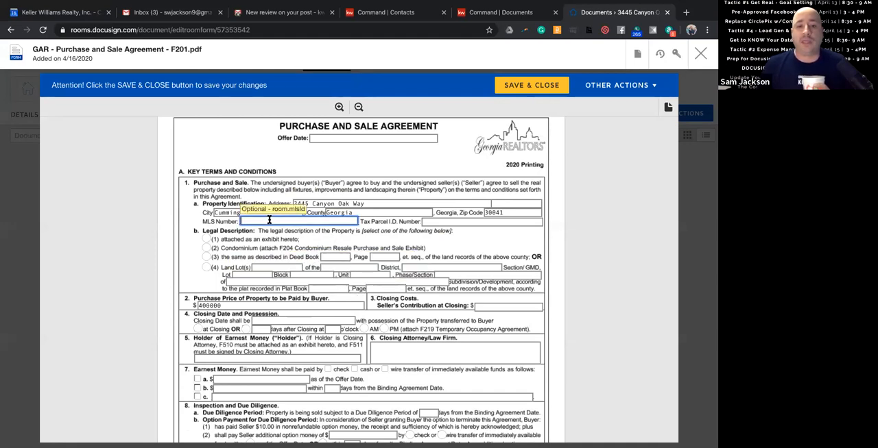
type("1234567")
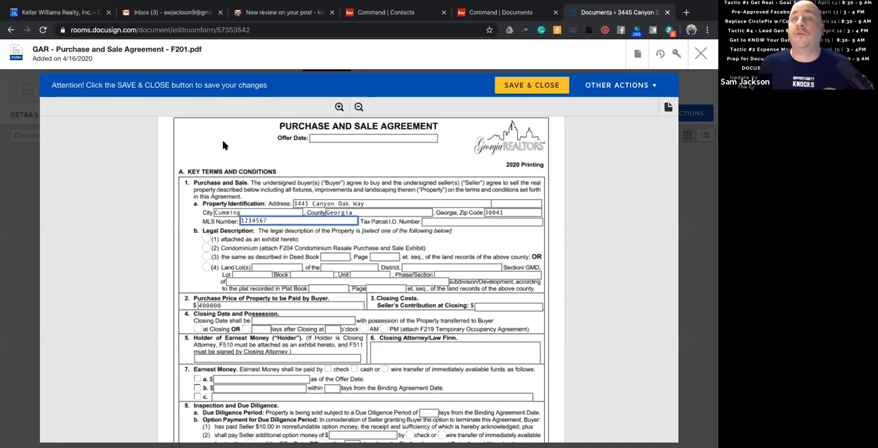
Fill in the Closing Attorney/Law Firm box in section 6 of the agreement with the placeholder text "knuhuhuihiujkbjn".
scroll(223, 145, "down", 1)
scroll(222, 145, "up", 2)
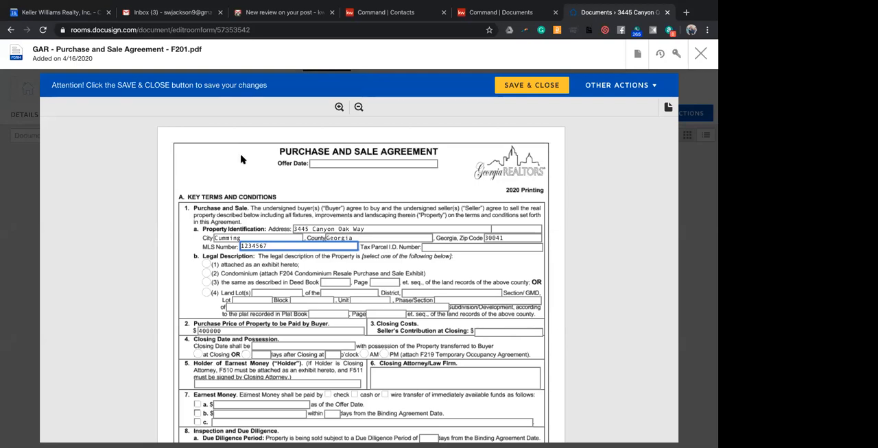
scroll(239, 155, "down", 2)
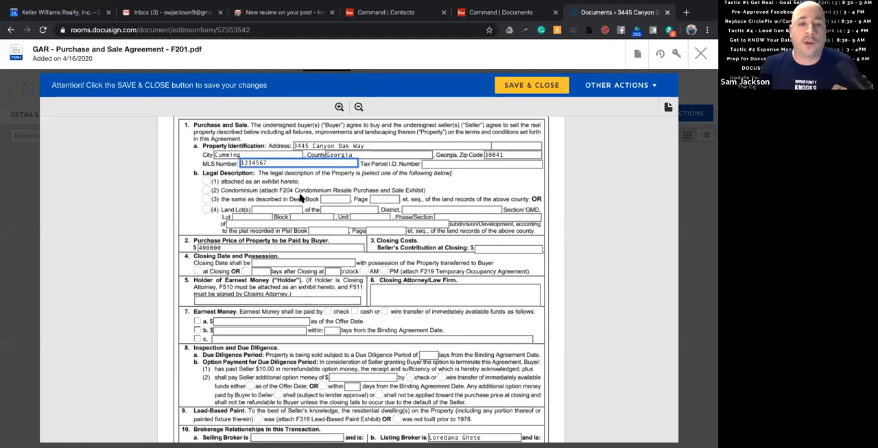
scroll(300, 199, "down", 1)
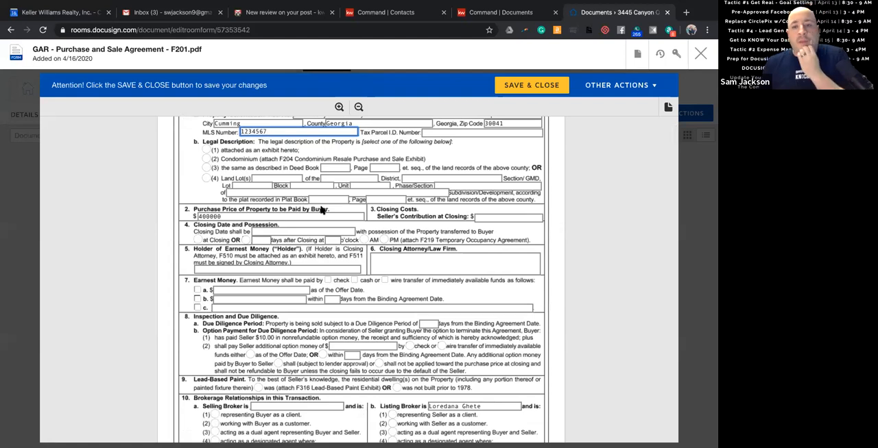
left_click(398, 265)
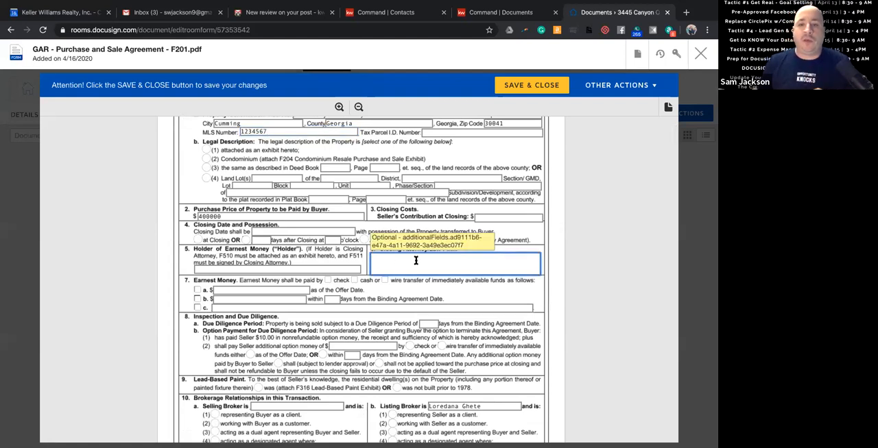
type("knuhuhuihiujkbjn")
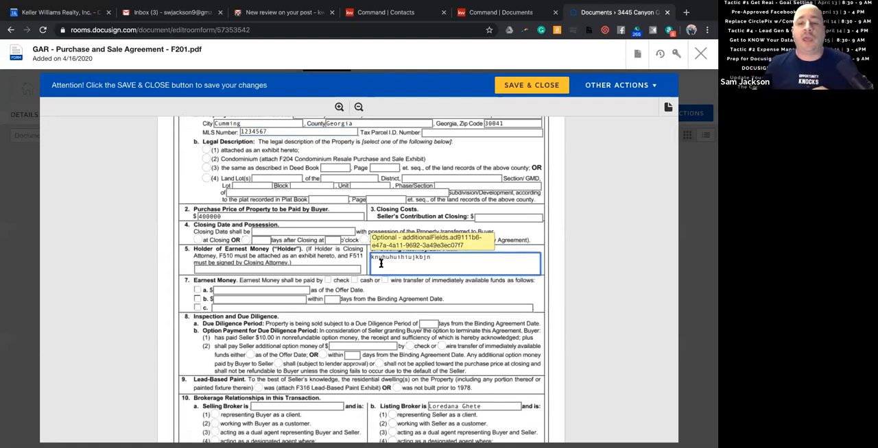
In the agreement's Exhibits and Addenda section, mark the exhibits F204, F404, F207 and F601 as attached.
scroll(351, 263, "down", 2)
scroll(347, 257, "down", 3)
scroll(347, 257, "down", 9)
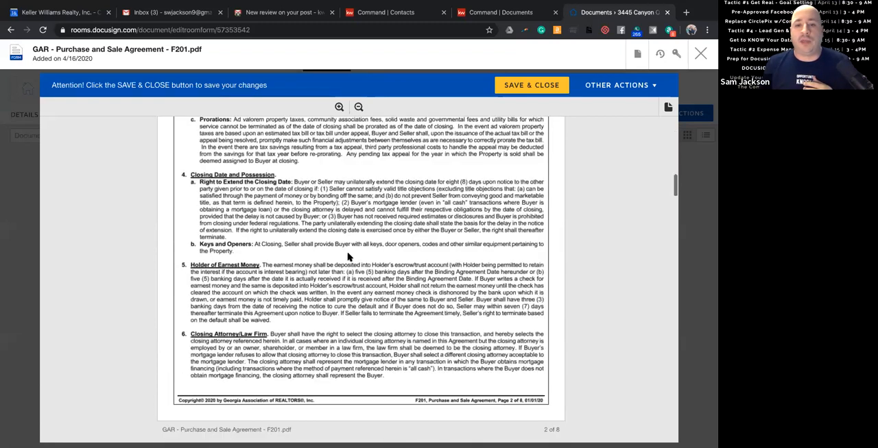
scroll(347, 257, "down", 15)
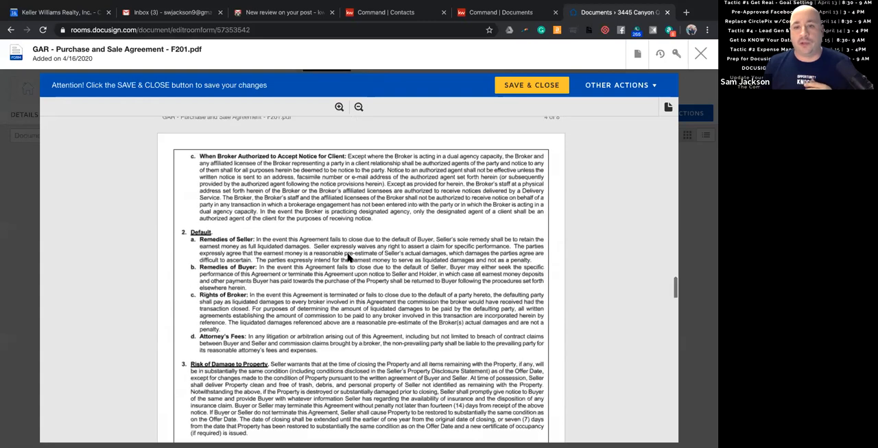
scroll(347, 257, "up", 10)
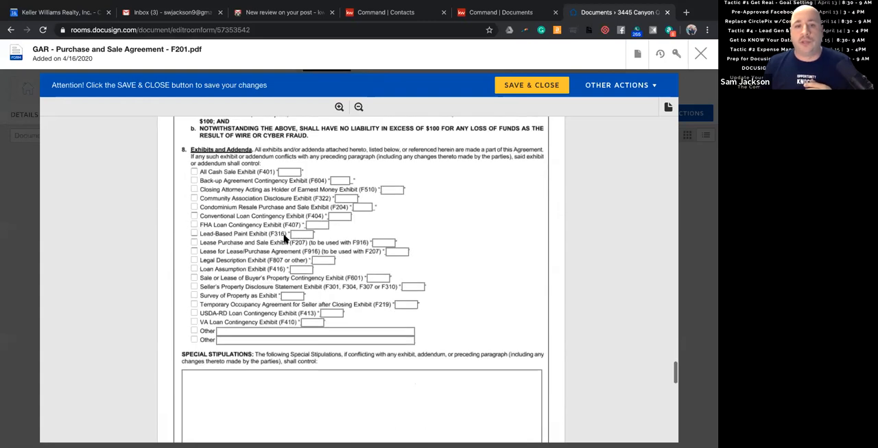
left_click(194, 207)
left_click(193, 216)
left_click(194, 243)
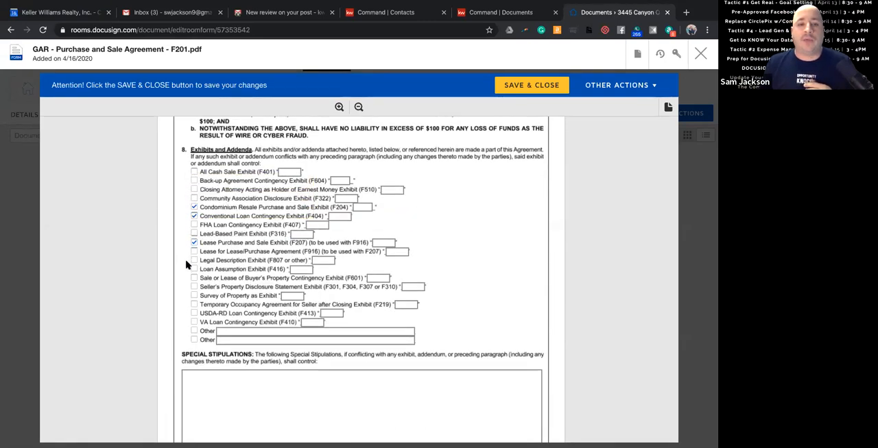
left_click(193, 278)
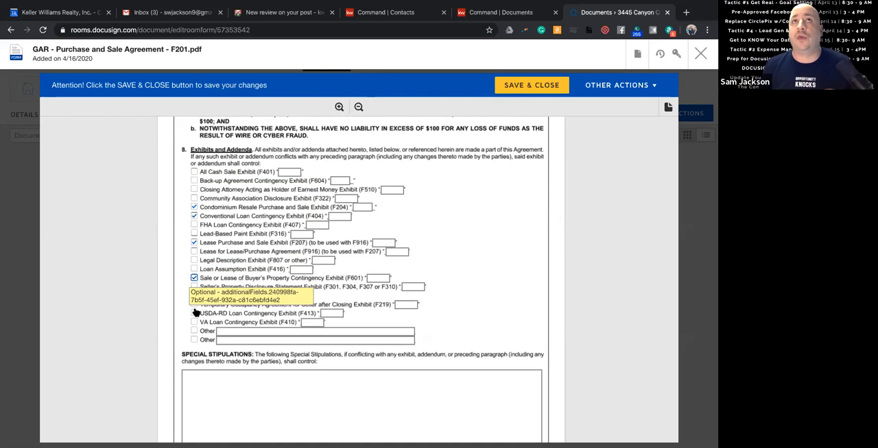
Check the buyer and seller contact information on the agreement's last page, then save and close the form.
scroll(195, 313, "down", 10)
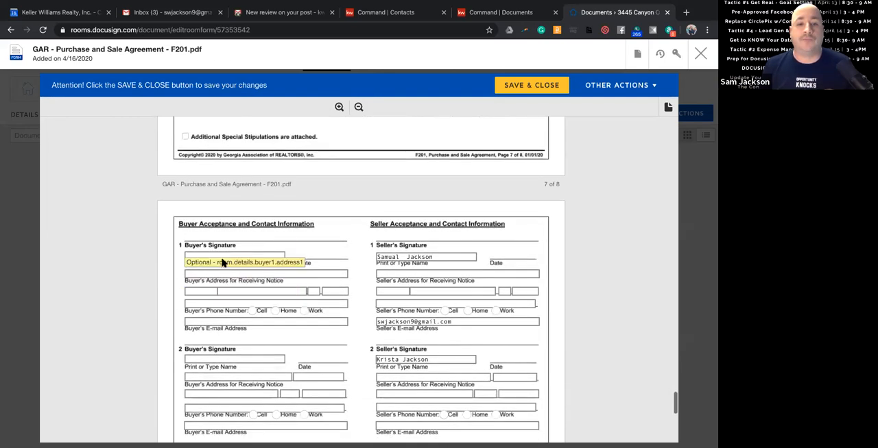
left_click(212, 253)
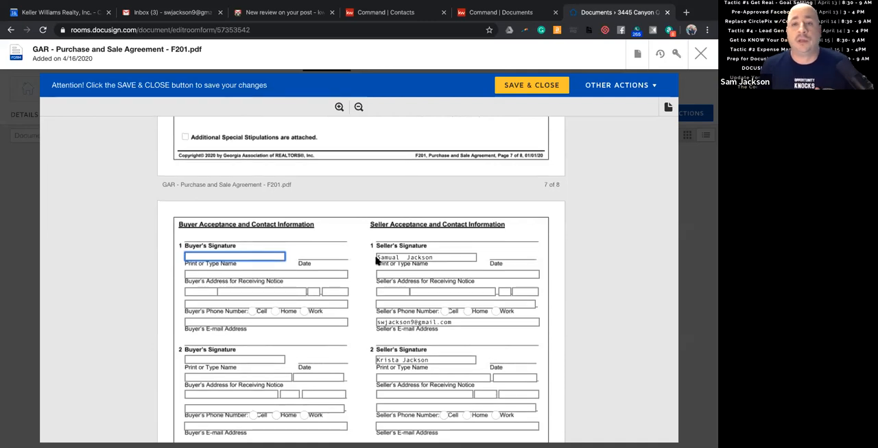
scroll(205, 384, "up", 10)
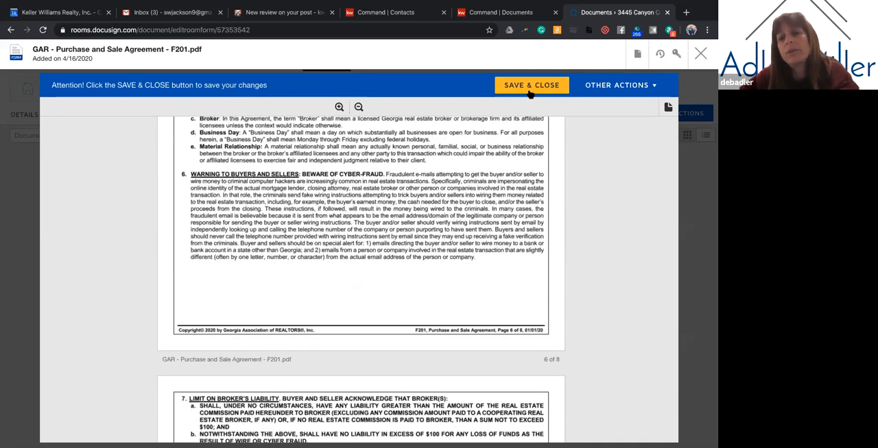
scroll(446, 166, "down", 1)
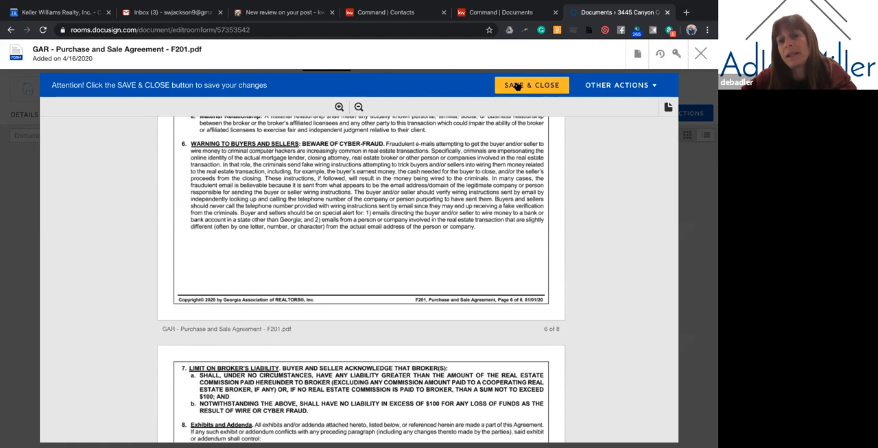
left_click(518, 85)
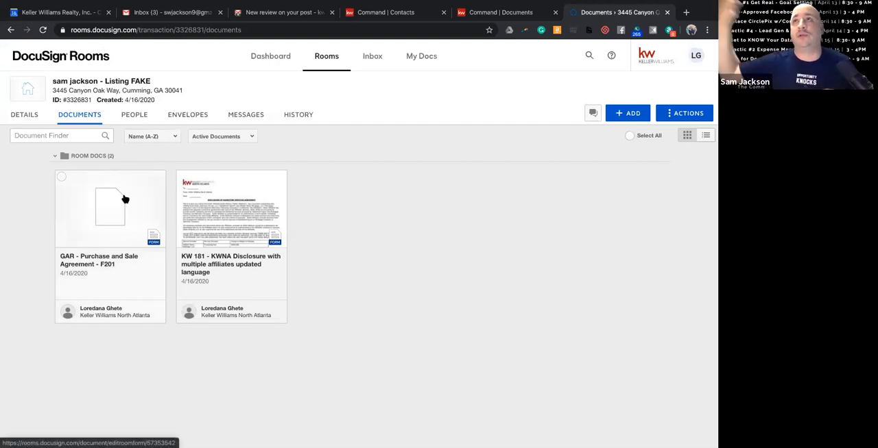
Review the recipient, date, signature and property address fields of the KW 181 disclosure form, then save and close it.
left_click(215, 201)
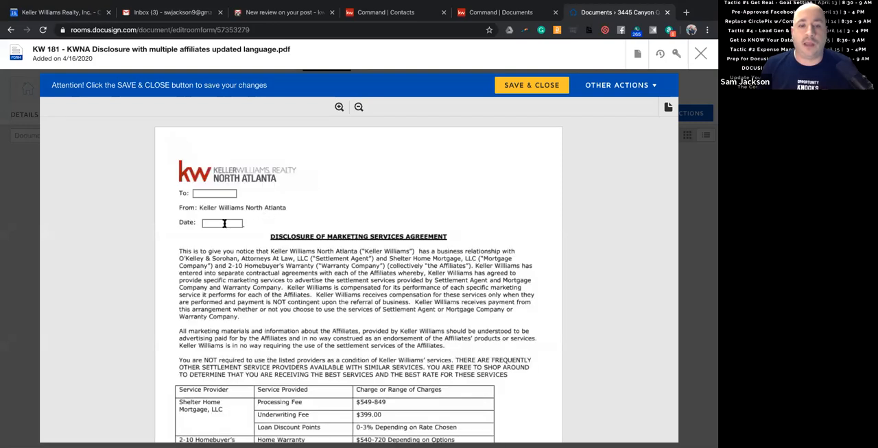
scroll(227, 218, "down", 3)
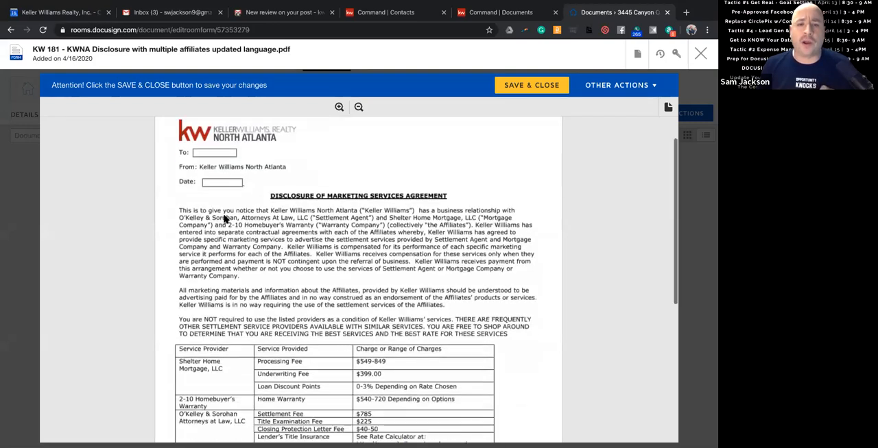
scroll(234, 192, "up", 3)
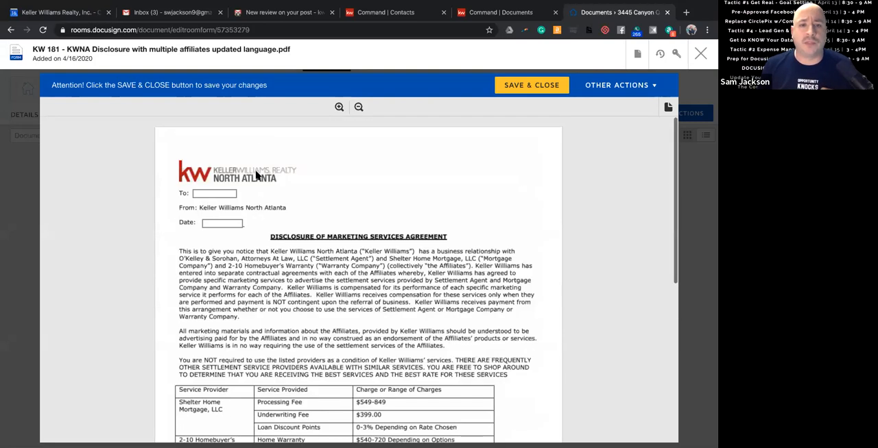
left_click(223, 193)
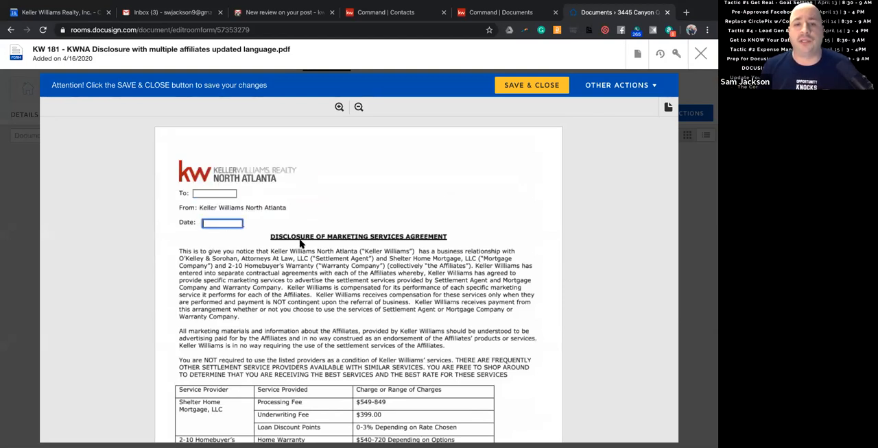
scroll(227, 224, "down", 5)
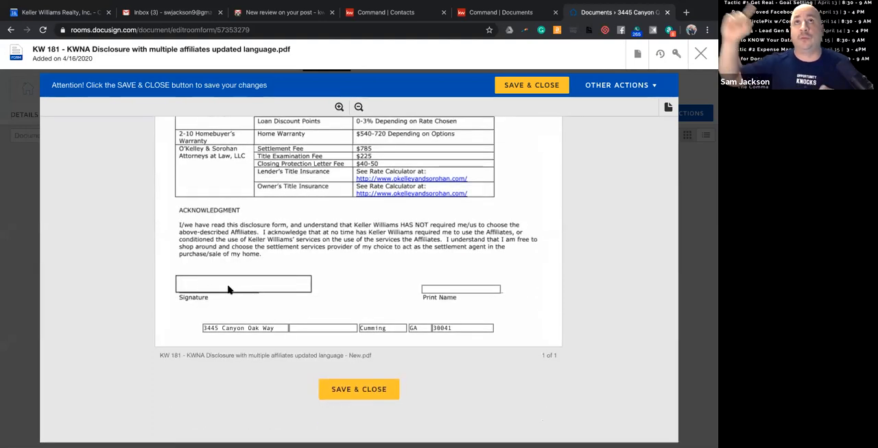
scroll(301, 274, "up", 10)
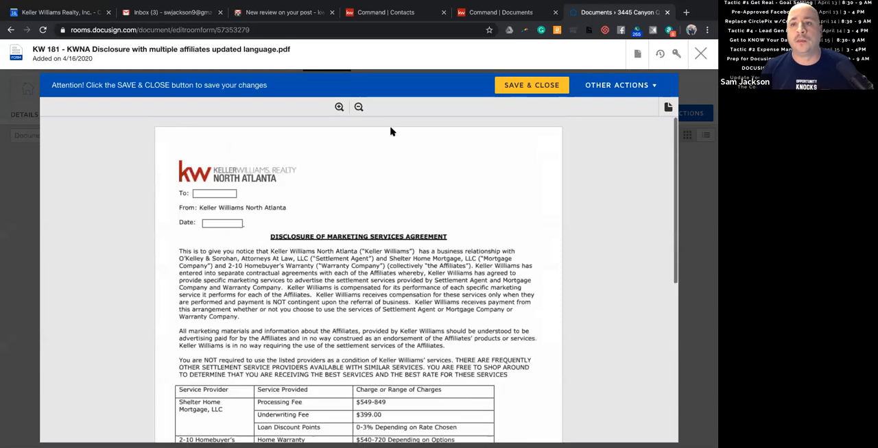
left_click(531, 85)
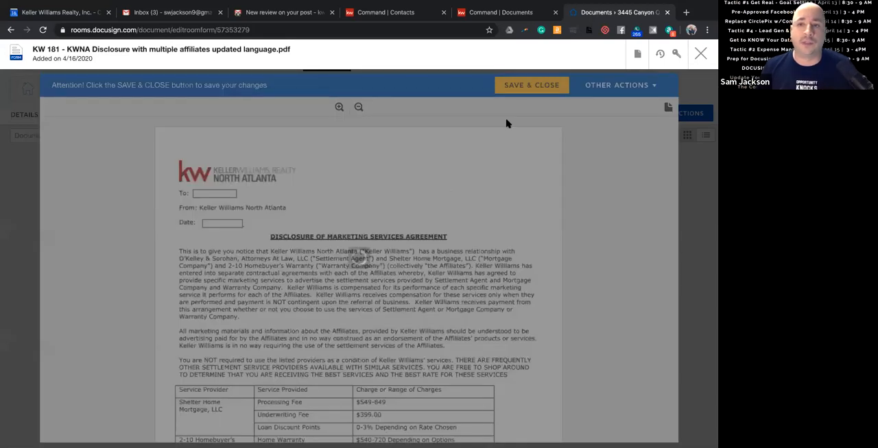
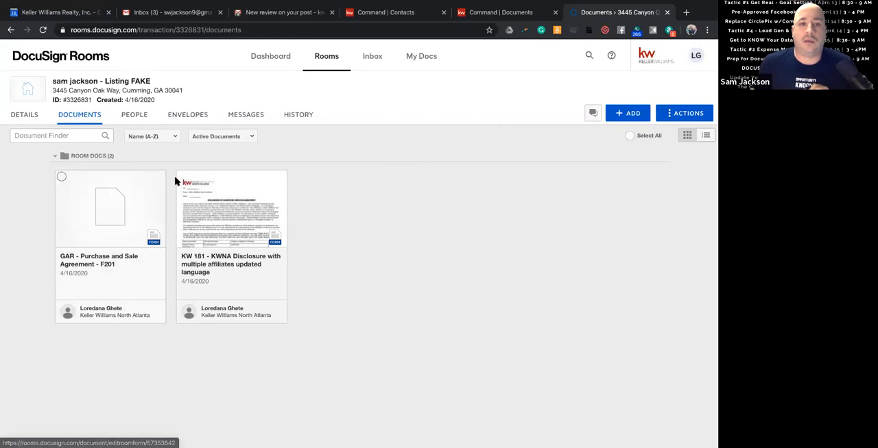
Check the room's member list, then return to the room's documents.
left_click(62, 178)
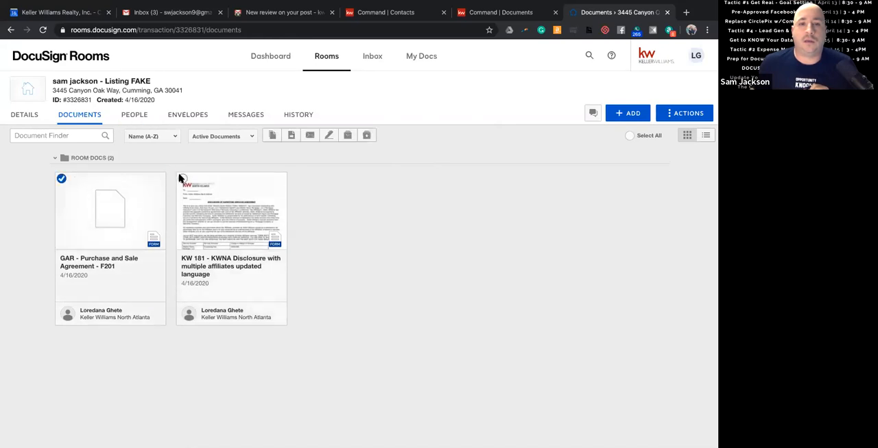
left_click(132, 120)
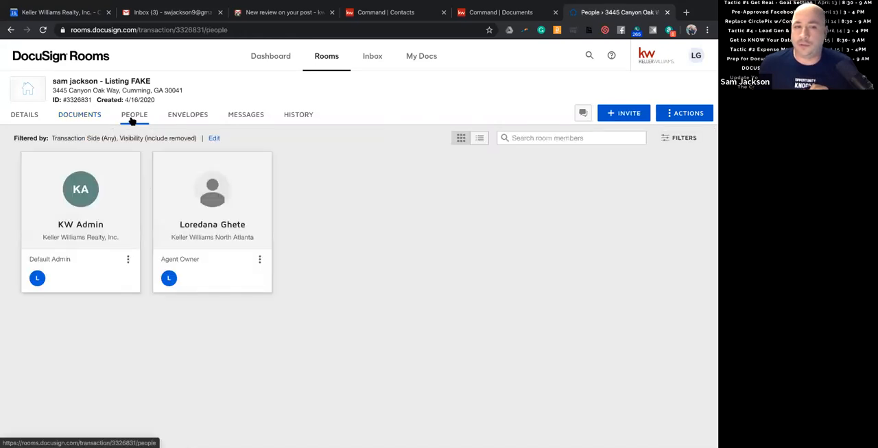
left_click(98, 120)
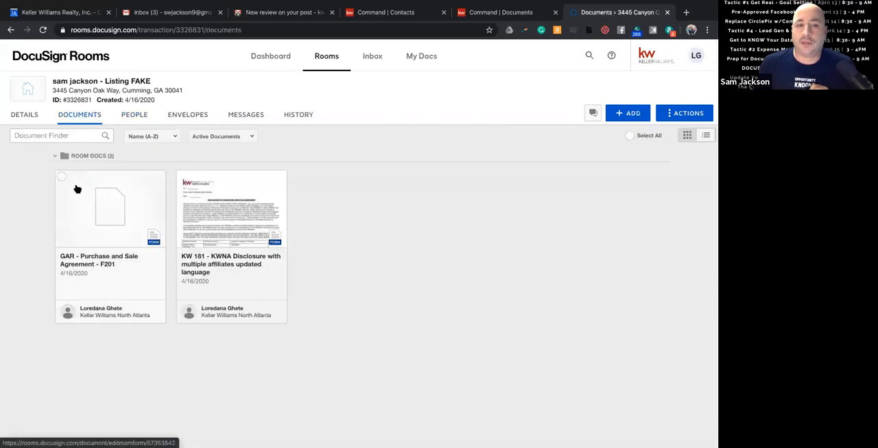
Select the F201 agreement and the KW 181 disclosure and look through the actions available for documents.
left_click(62, 179)
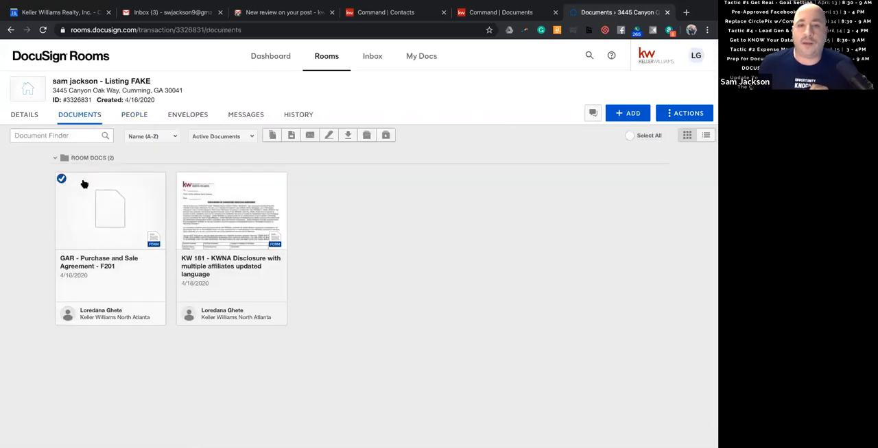
left_click(183, 180)
right_click(143, 201)
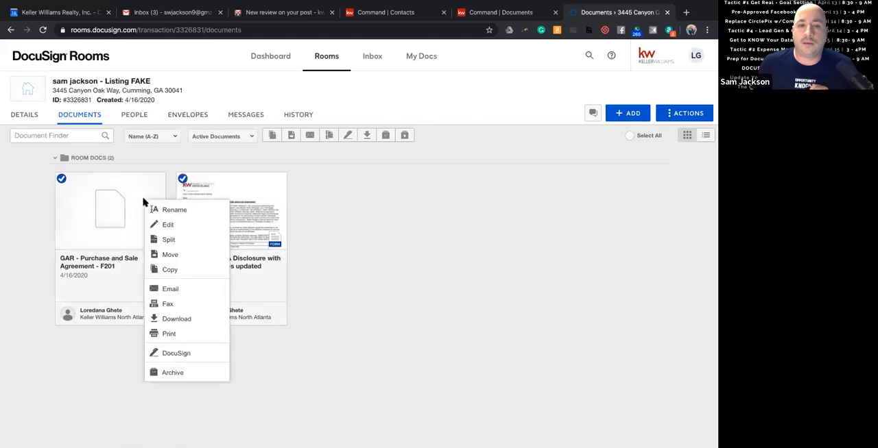
left_click(325, 198)
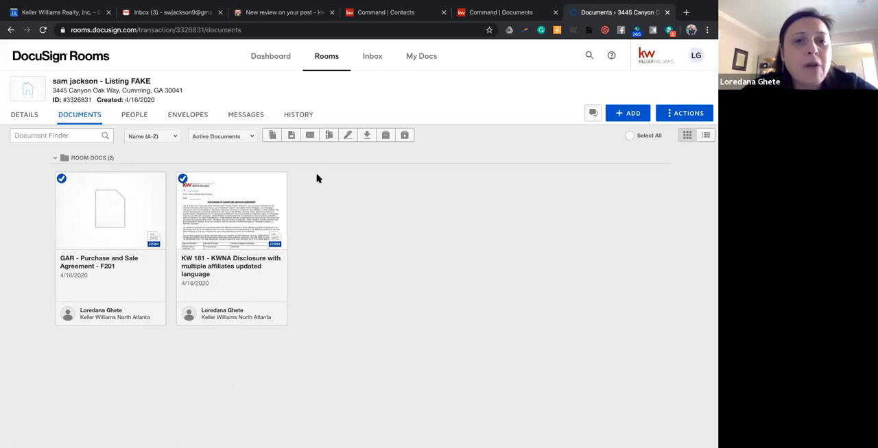
left_click(631, 114)
left_click(433, 218)
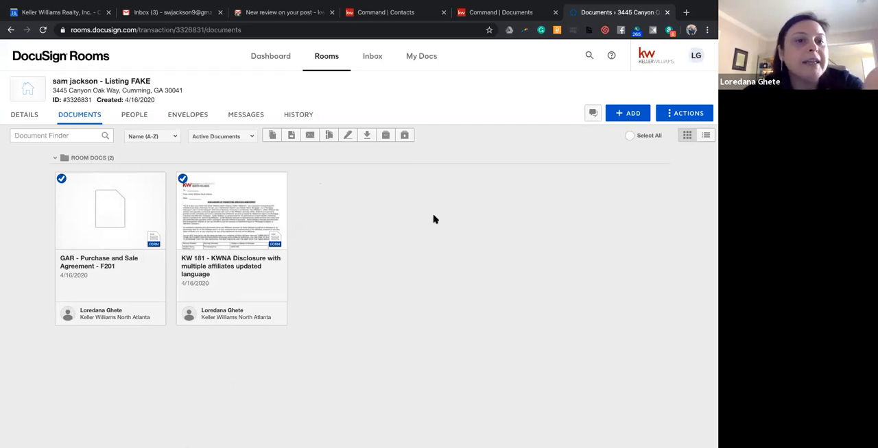
Check the room's envelopes, then return to the room's document list.
left_click(198, 116)
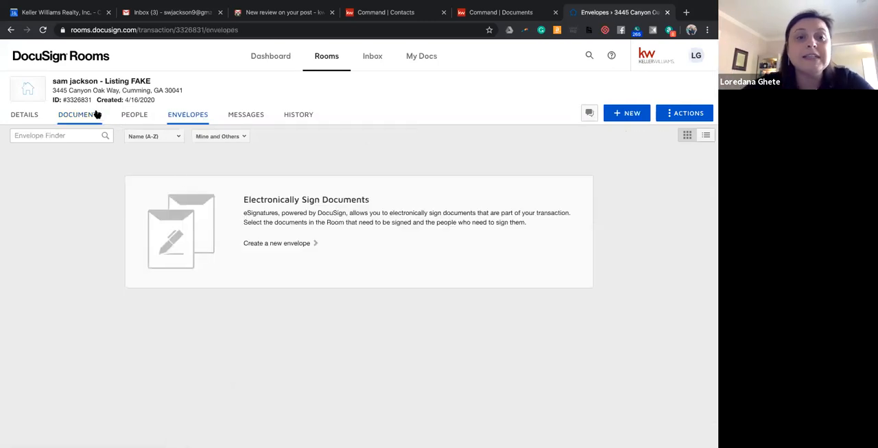
left_click(96, 116)
left_click(59, 176)
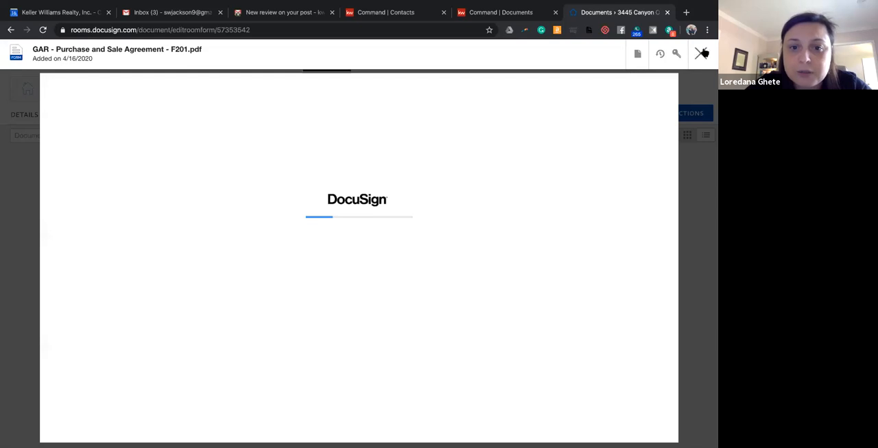
left_click(700, 54)
left_click(60, 177)
left_click(183, 179)
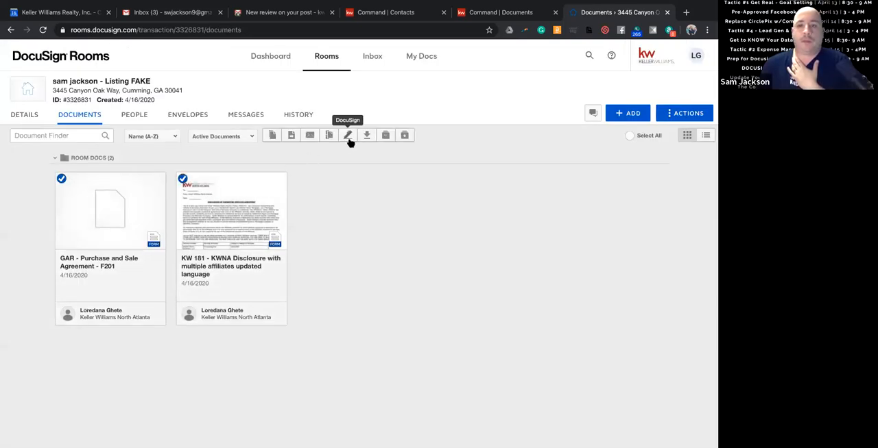
left_click(701, 114)
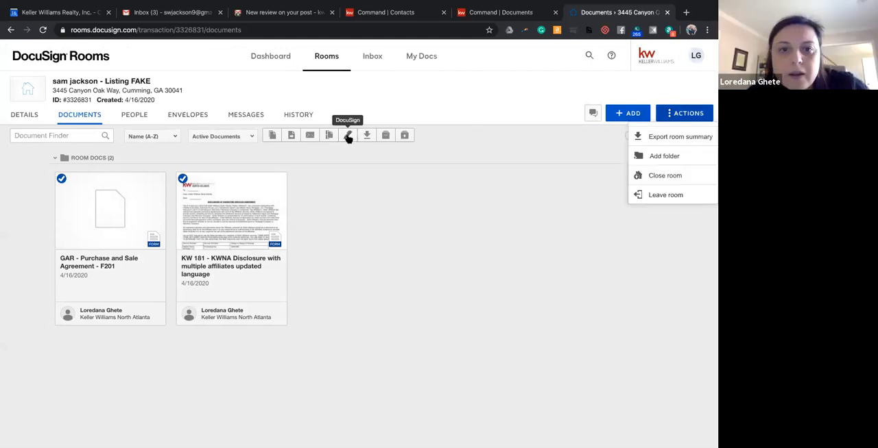
left_click(348, 216)
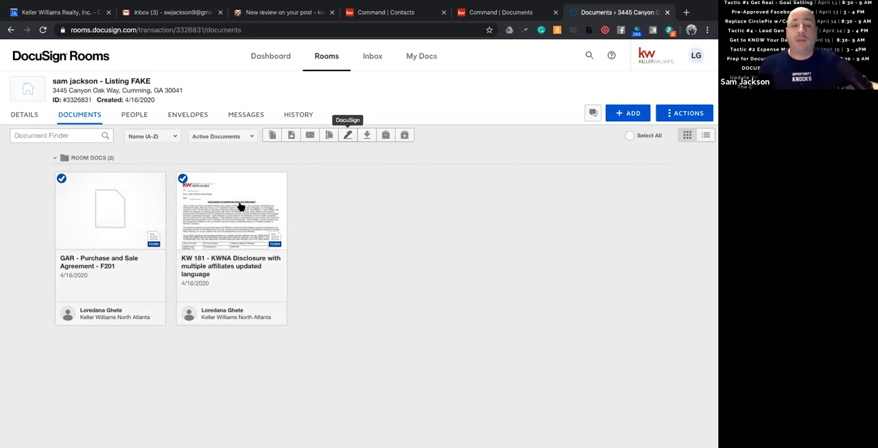
left_click(184, 180)
left_click(61, 178)
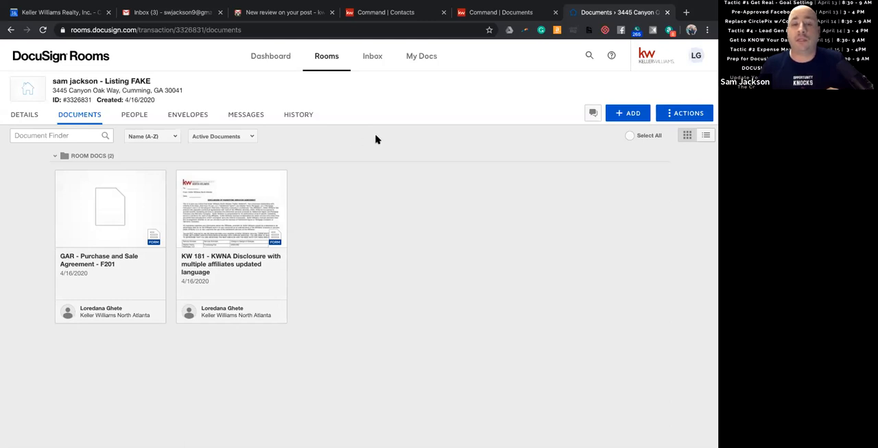
Select the GAR F201 agreement and the KW 181 disclosure and create a DocuSign envelope from them.
left_click(61, 177)
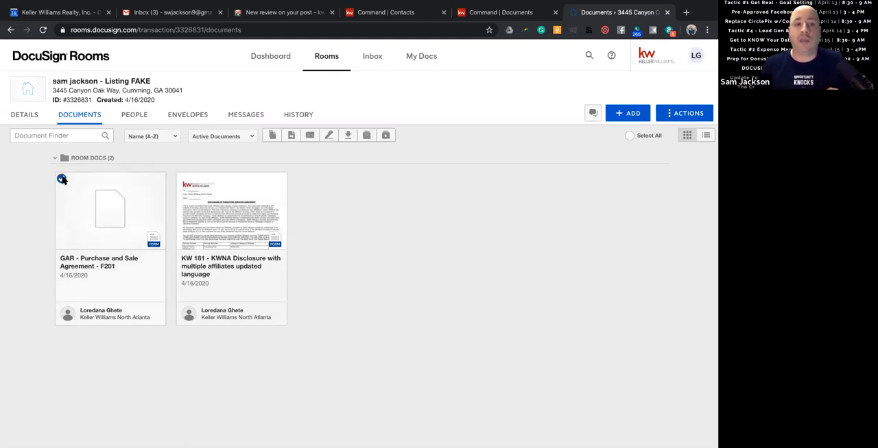
left_click(182, 179)
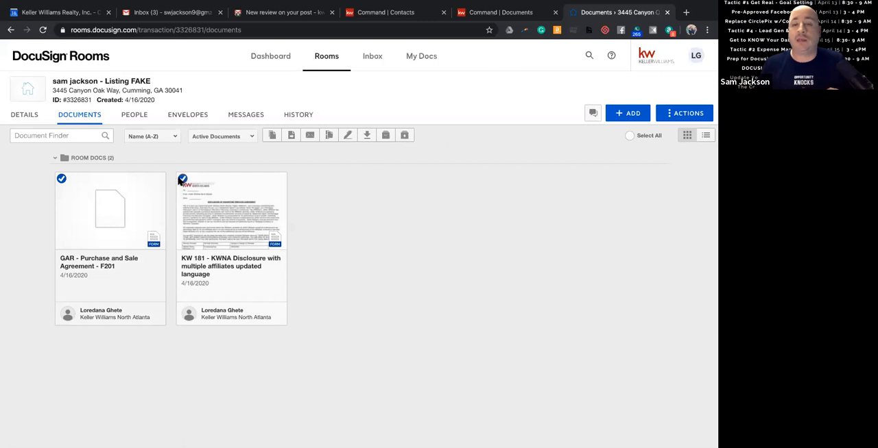
left_click(347, 137)
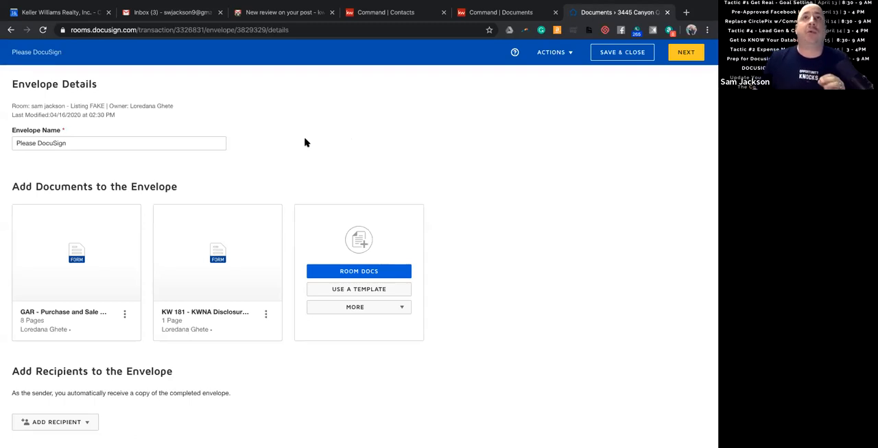
Rename the envelope "Pre Listing 123 main" and check the other sources for adding documents.
triple_click(166, 149)
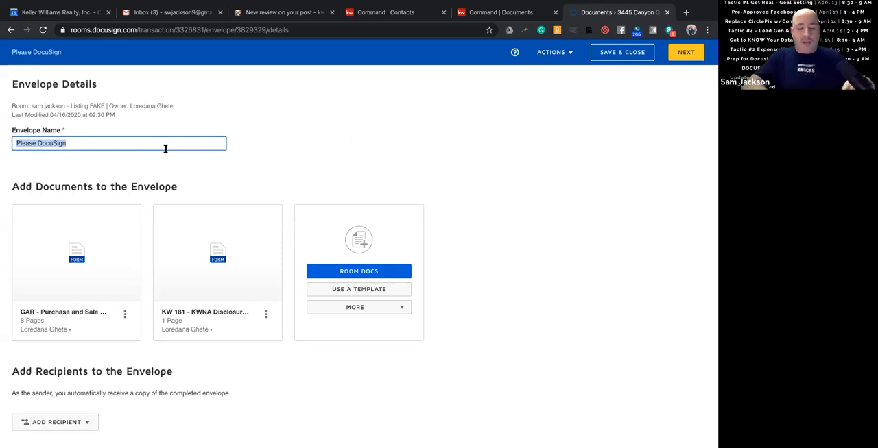
type("Listing")
key("BackSpace")
key("BackSpace")
key("BackSpace")
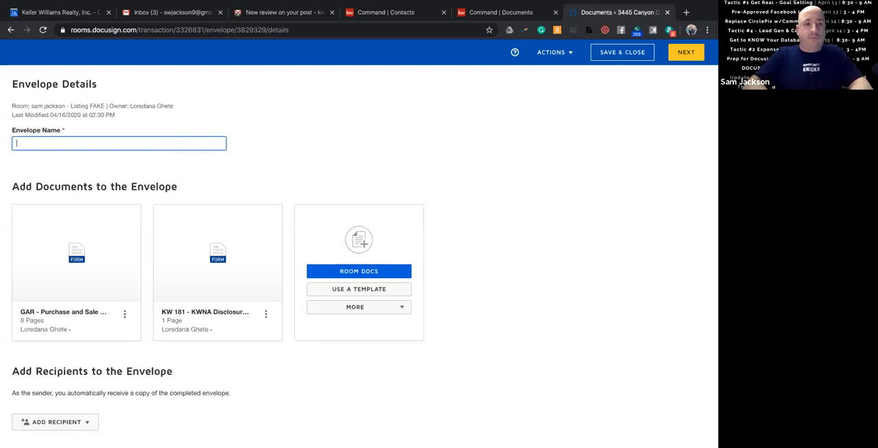
type("Pre Listinh")
key("BackSpace")
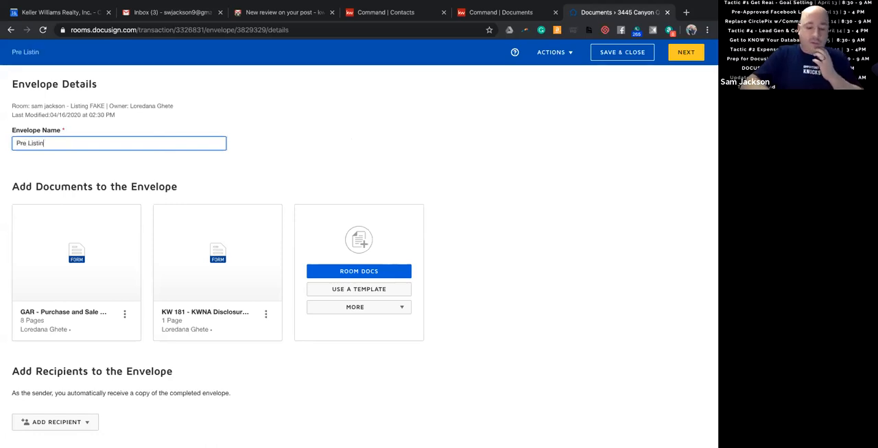
type("g 123 N")
key("BackSpace")
type("main")
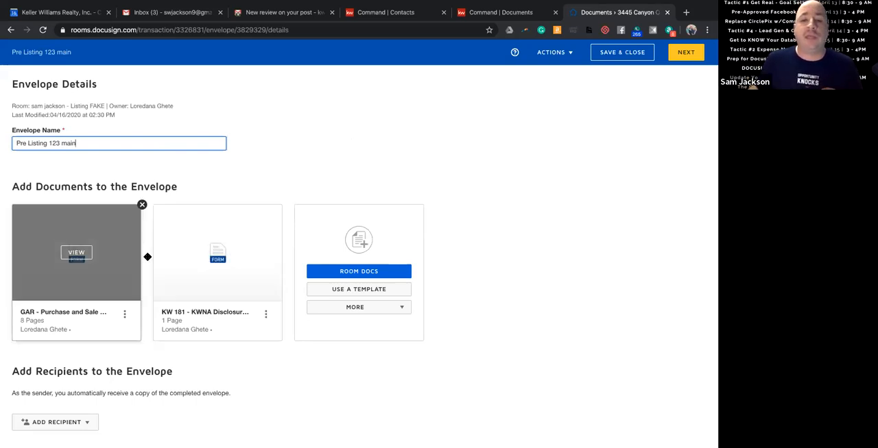
left_click(368, 311)
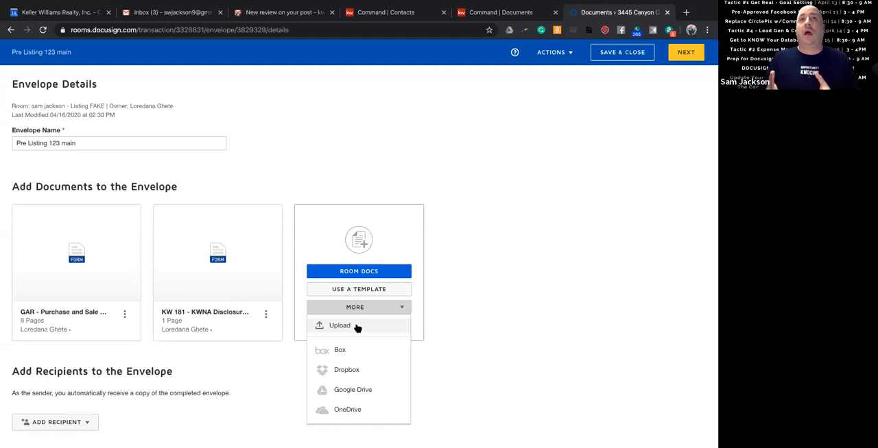
left_click(405, 314)
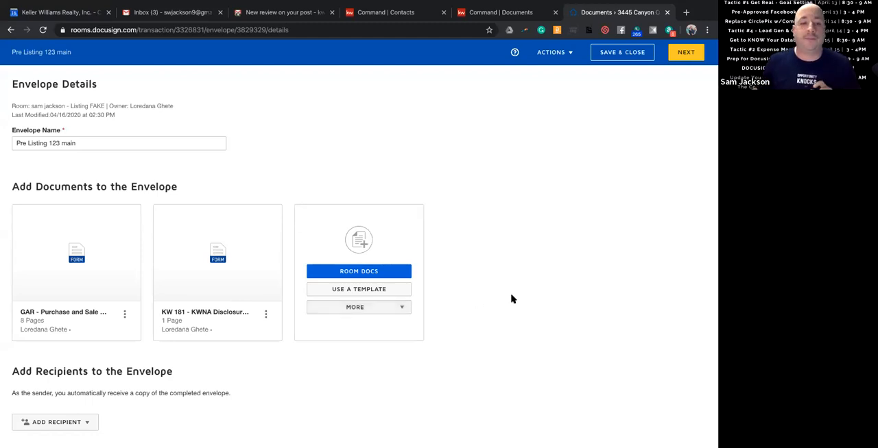
Select the pre-tagged roles Seller One and Seller Two and assign the matching seller as recipient of each.
scroll(455, 293, "down", 3)
scroll(454, 293, "down", 1)
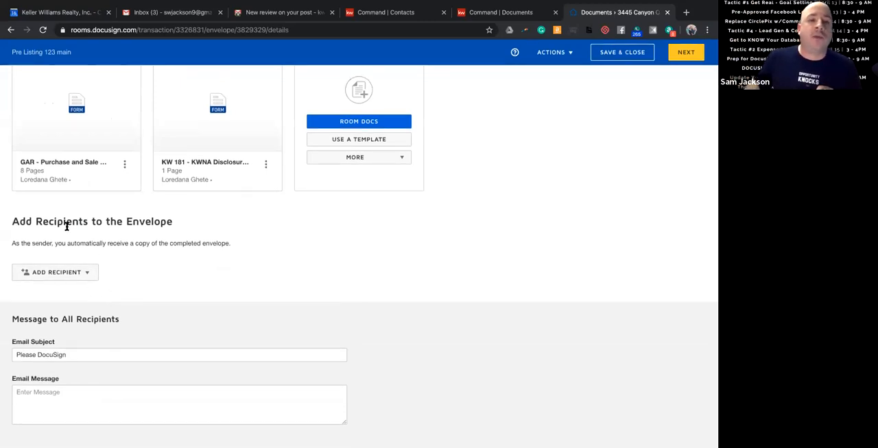
left_click(89, 274)
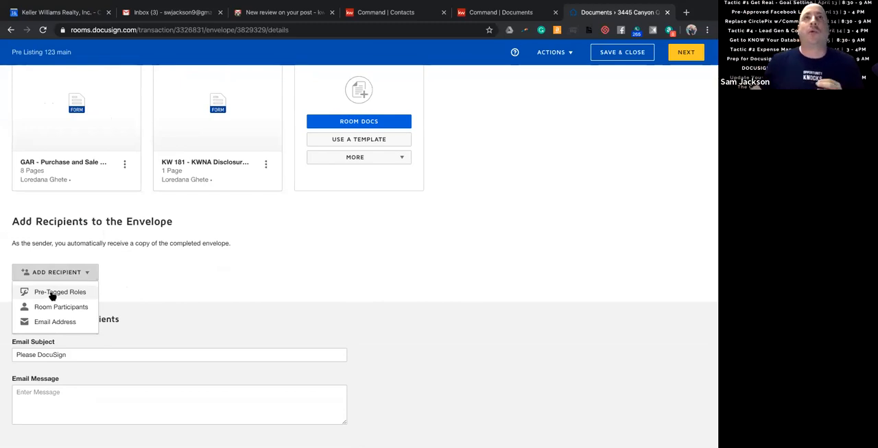
left_click(53, 295)
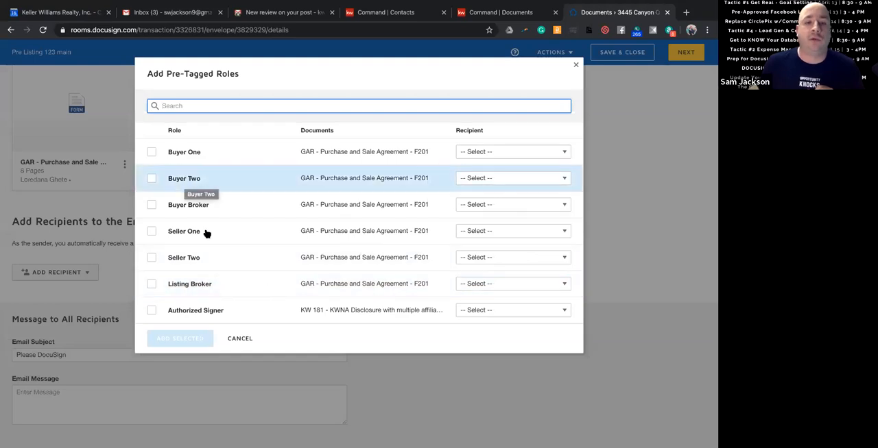
left_click(152, 232)
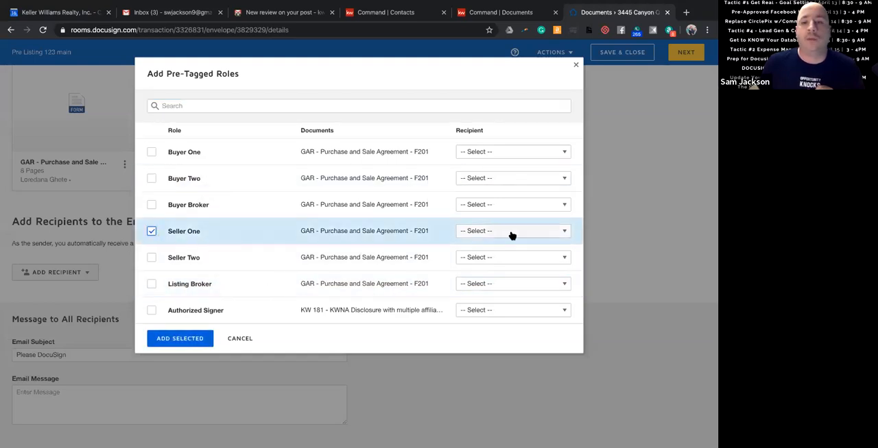
left_click(467, 234)
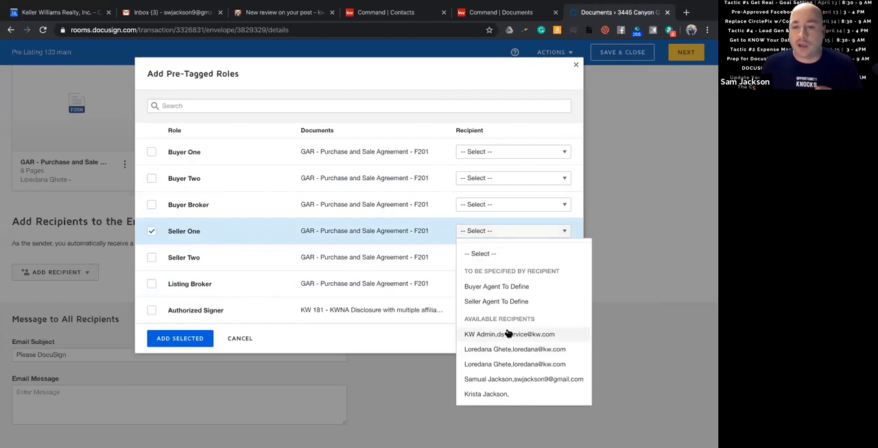
left_click(514, 381)
left_click(207, 261)
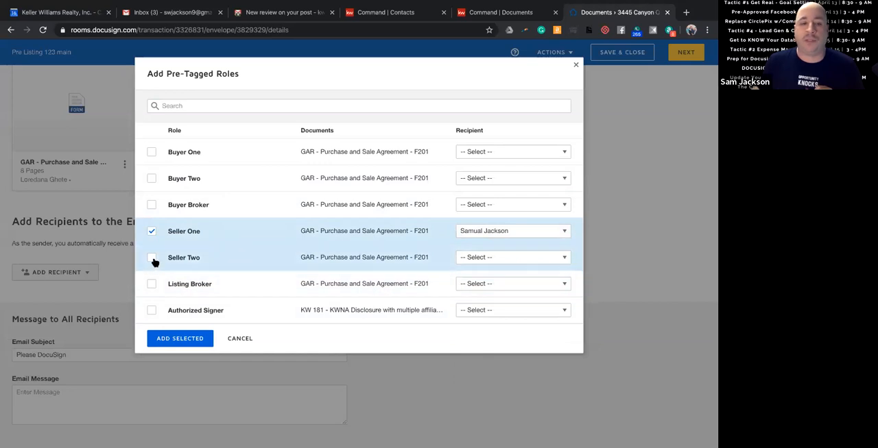
left_click(484, 259)
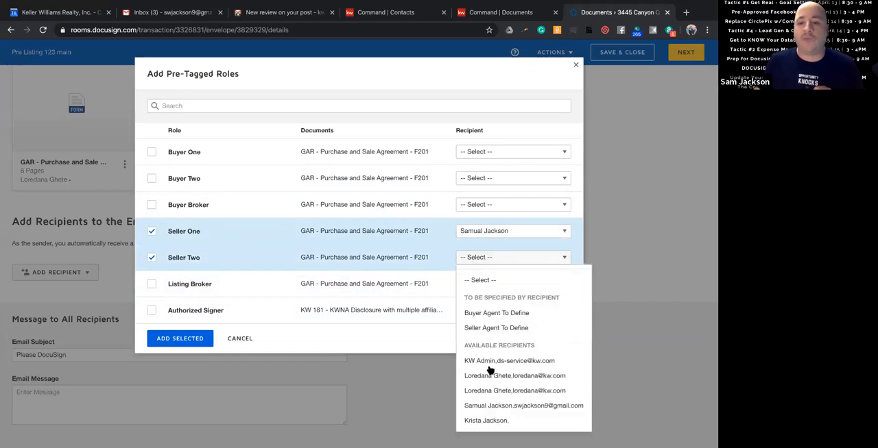
left_click(489, 420)
Select the Listing Broker role, assign the listing agent as its recipient, and add the selected roles to the envelope.
left_click(152, 285)
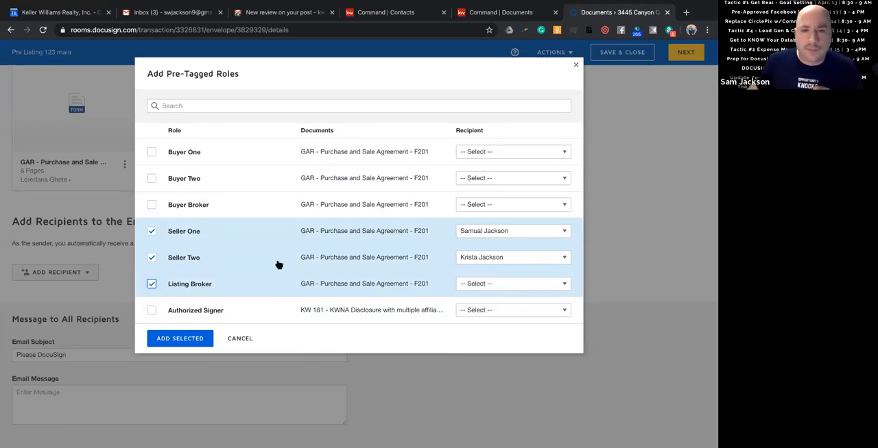
left_click(558, 284)
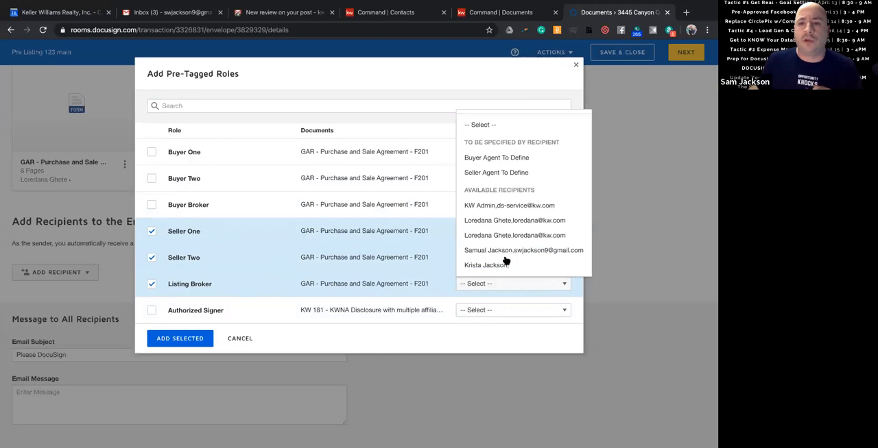
left_click(528, 222)
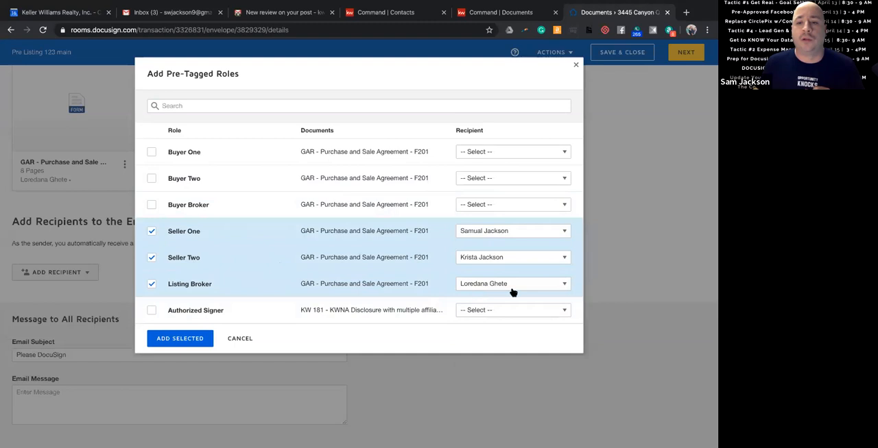
left_click(181, 341)
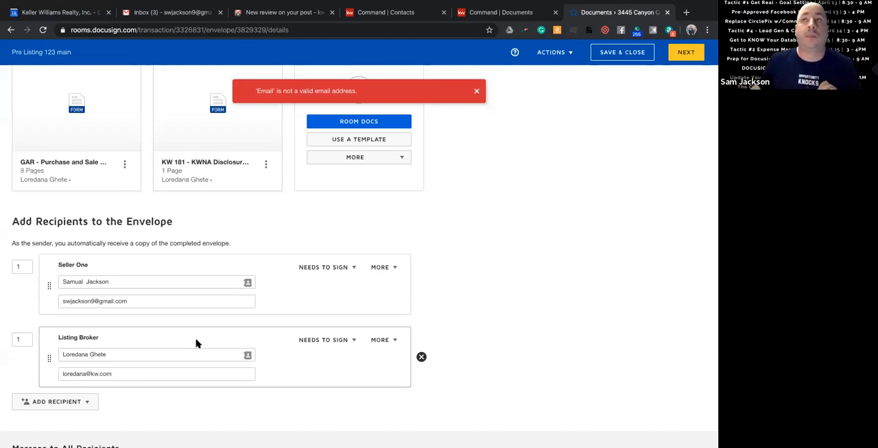
Add a third recipient with a full name and email address, and remove that recipient from the envelope.
scroll(191, 348, "down", 2)
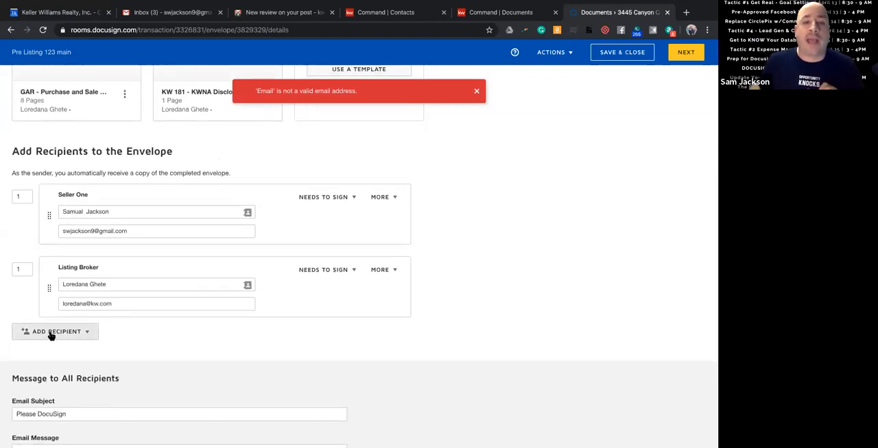
left_click(52, 336)
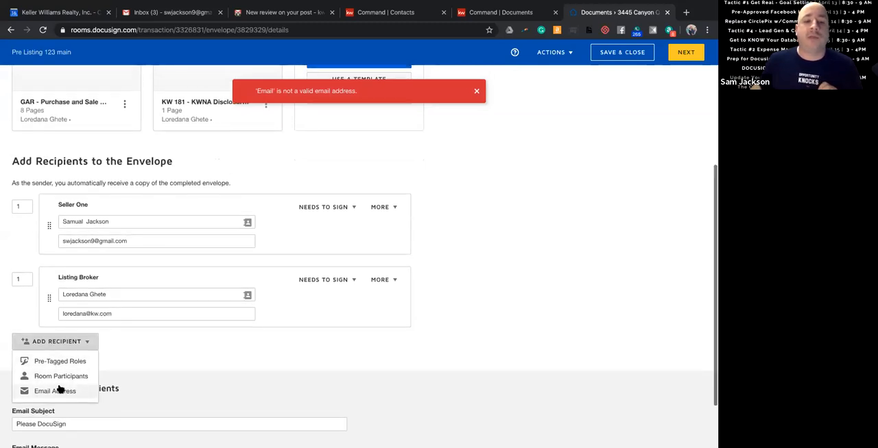
left_click(57, 381)
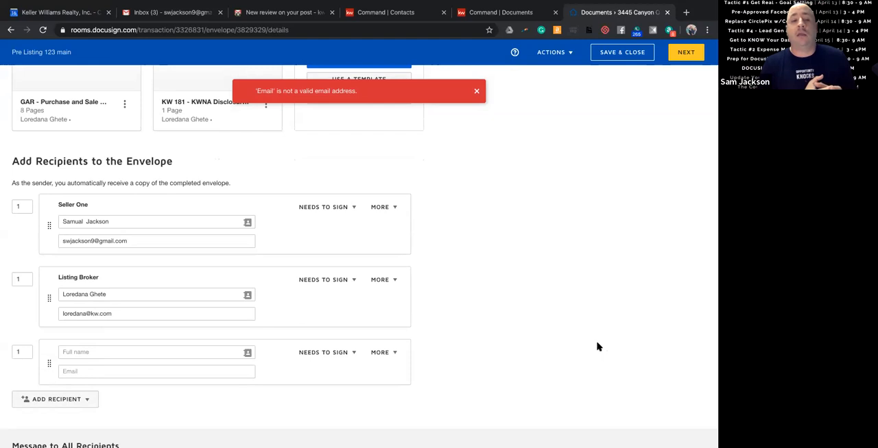
left_click(192, 349)
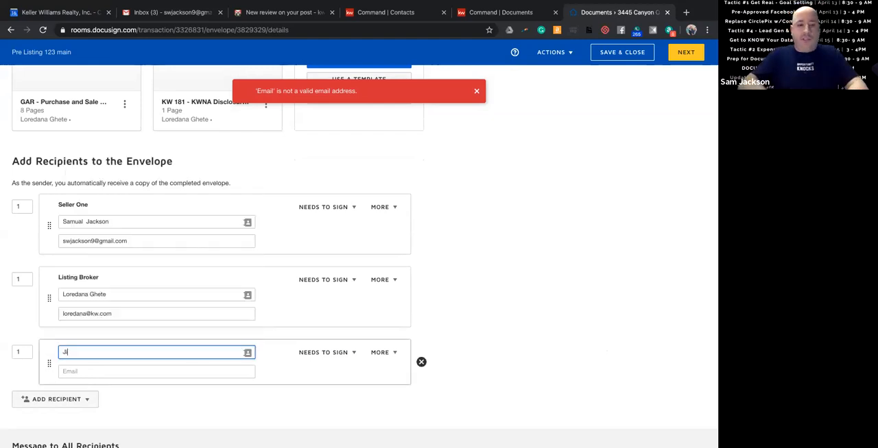
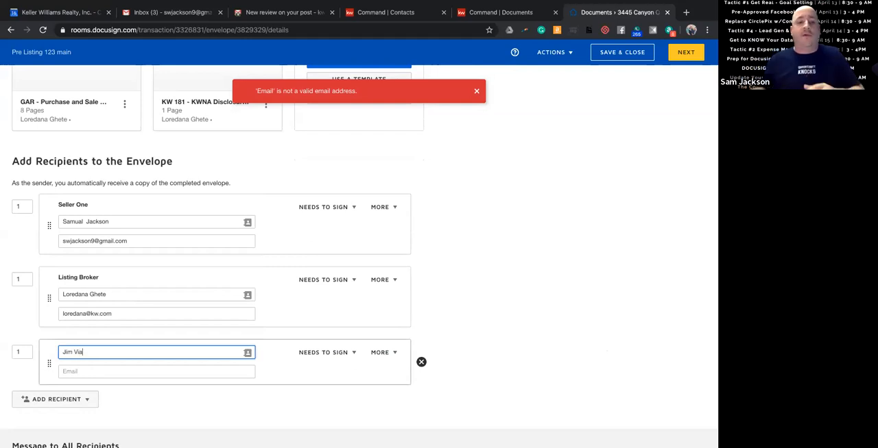
left_click(326, 353)
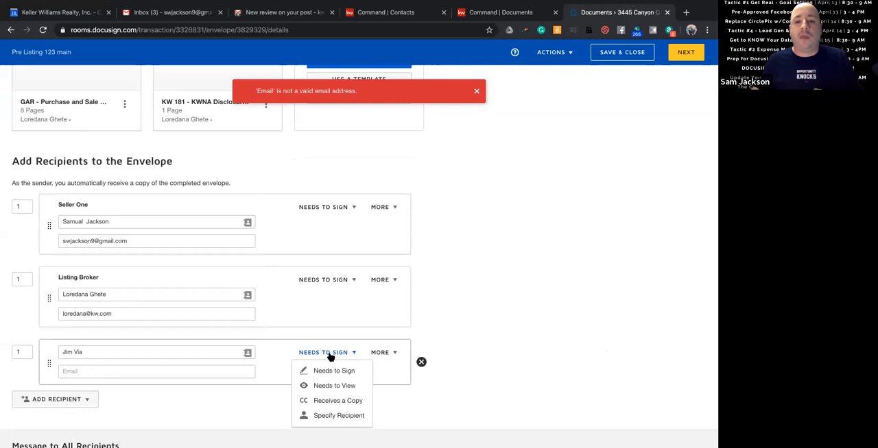
scroll(336, 383, "down", 1)
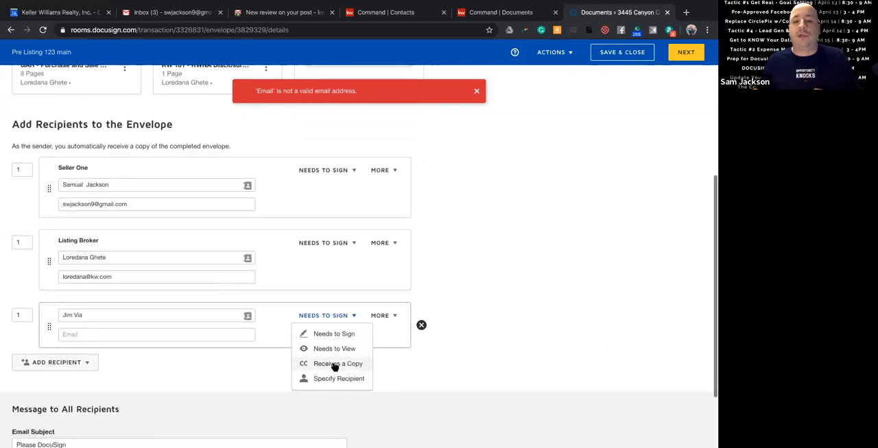
left_click(151, 332)
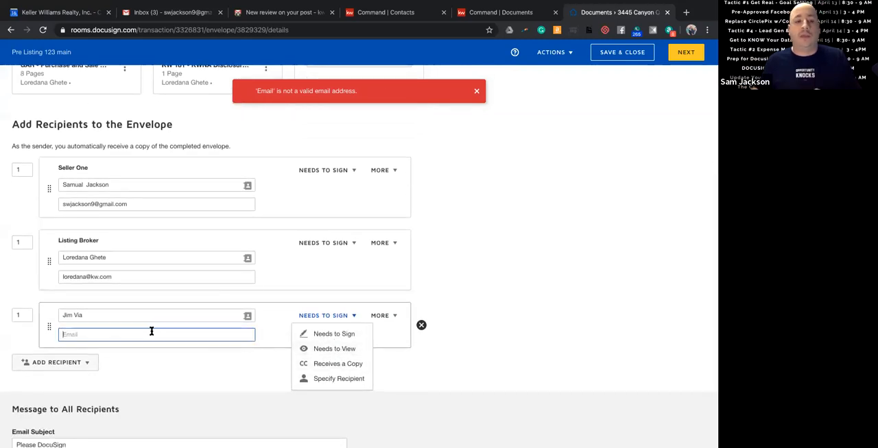
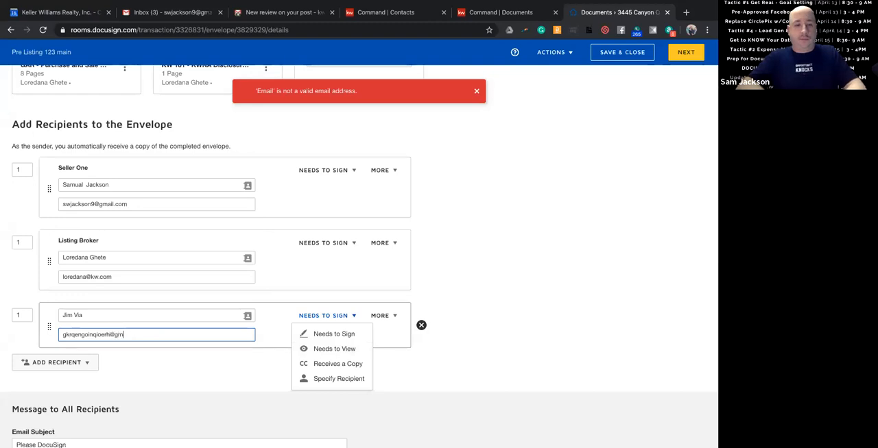
left_click(560, 327)
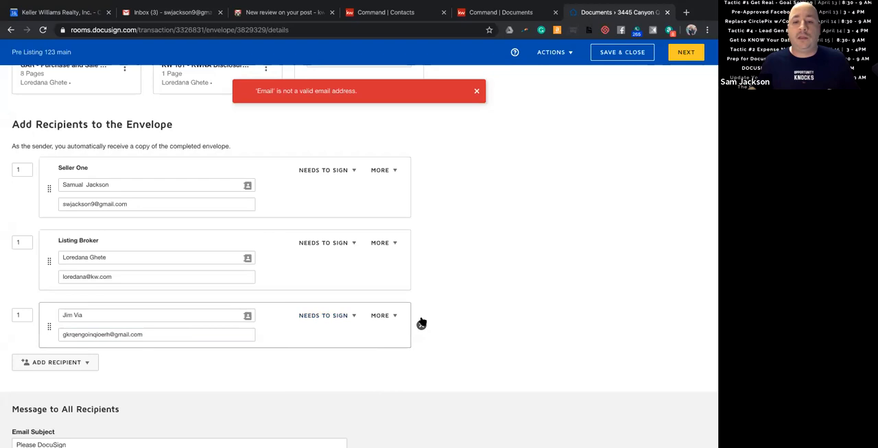
left_click(421, 324)
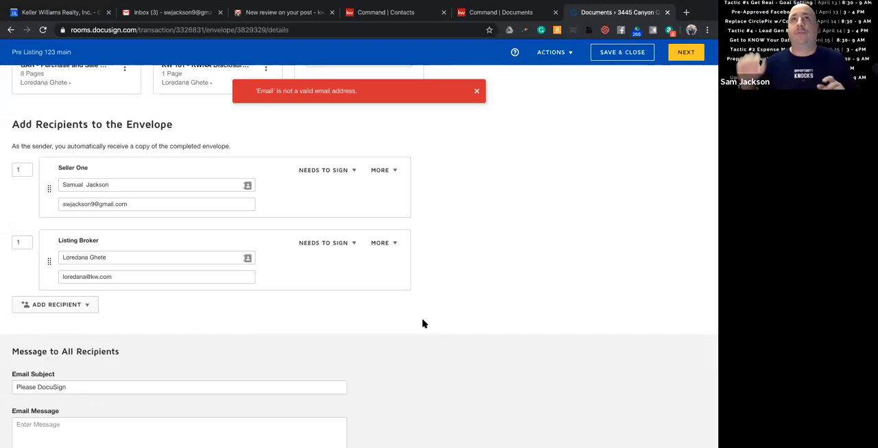
Write the email message "Let me know if you have any questions" for all recipients, leaving the subject as "Please DocuSign".
scroll(470, 308, "down", 1)
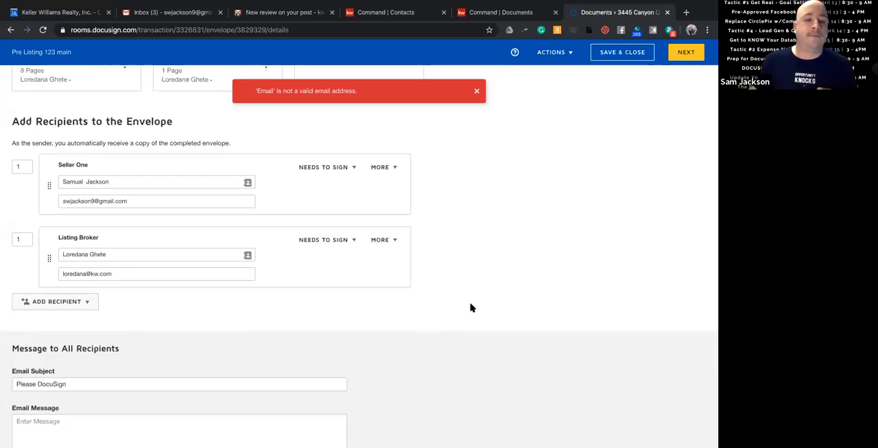
left_click(147, 357)
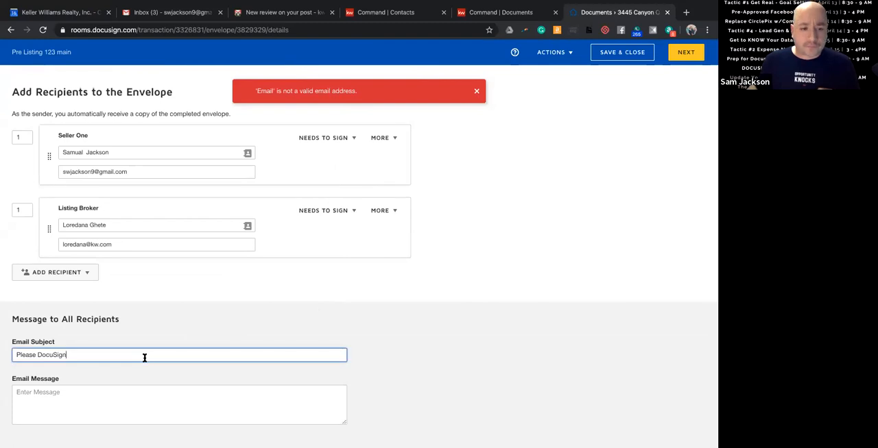
triple_click(144, 357)
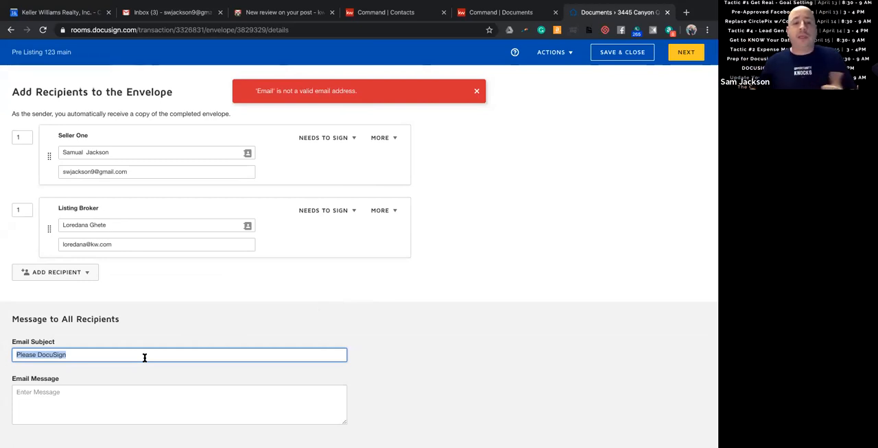
left_click(144, 399)
type("Let me know if")
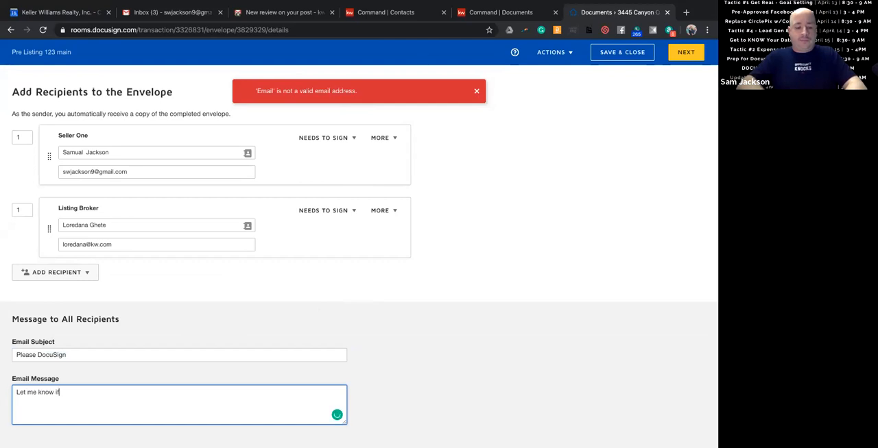
type(" you have any questions")
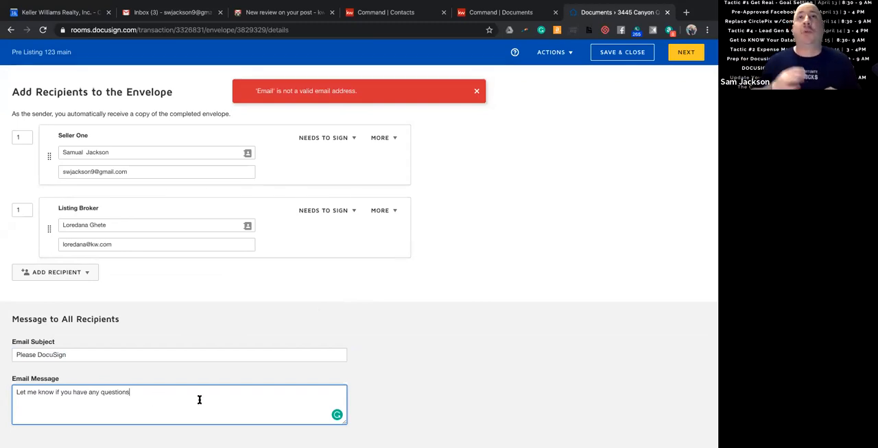
Dismiss the email error notice and continue from the envelope details to placing fields on the documents.
scroll(476, 364, "up", 5)
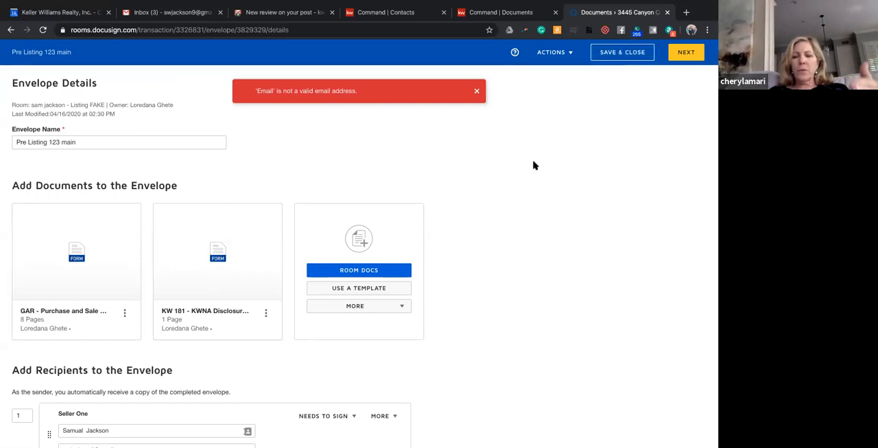
left_click(477, 91)
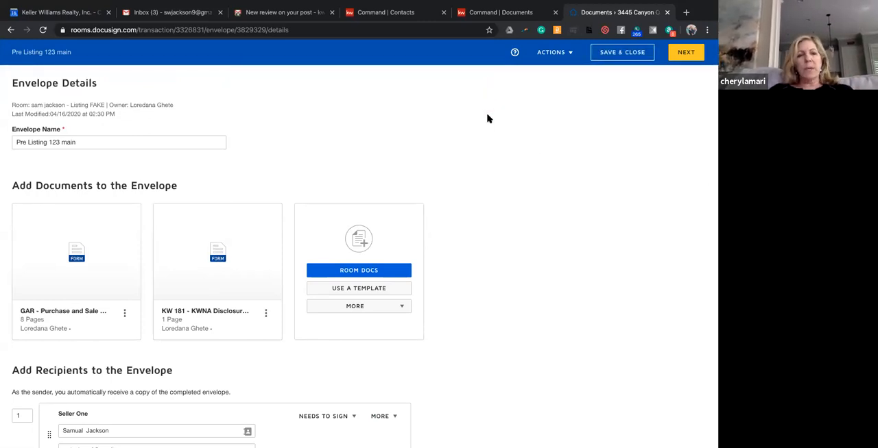
scroll(487, 119, "down", 2)
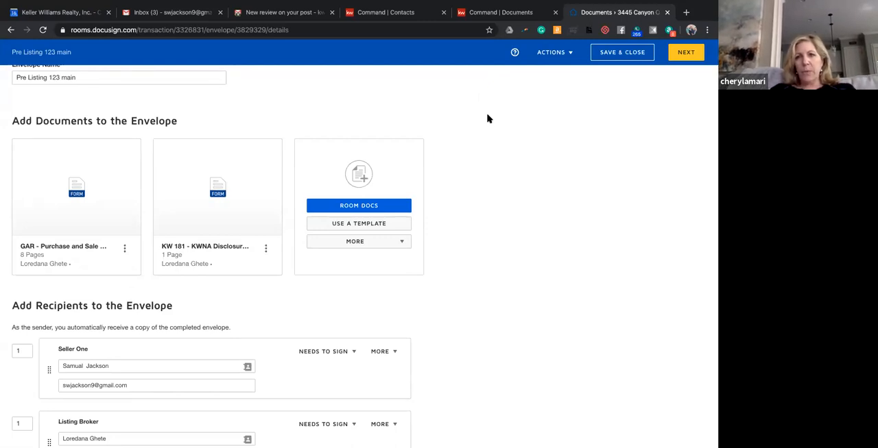
scroll(487, 119, "up", 2)
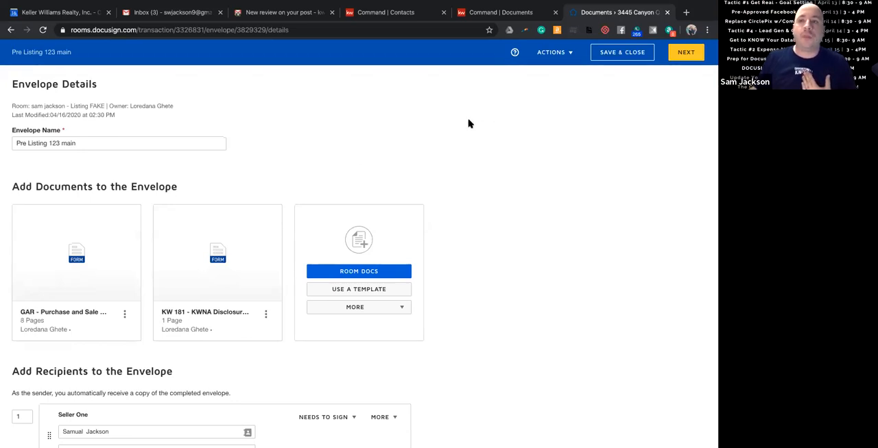
left_click(684, 53)
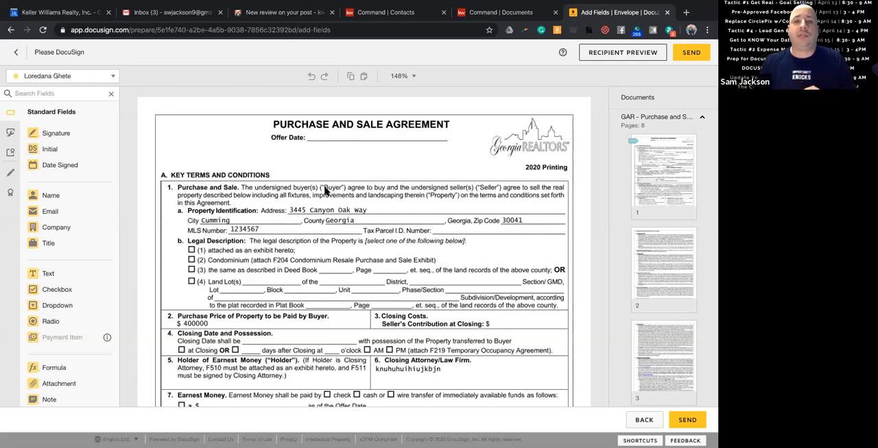
Review the purchase and sale agreement's pages for the seller's and listing broker's initial, signature and date fields.
scroll(404, 236, "down", 10)
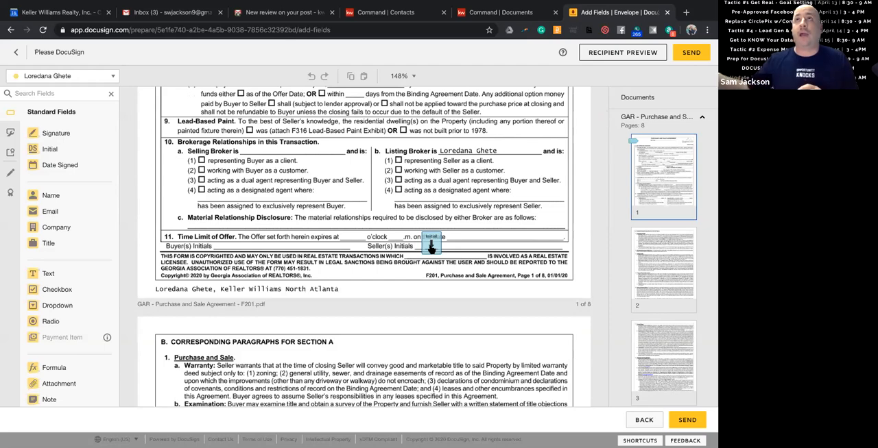
scroll(317, 227, "down", 10)
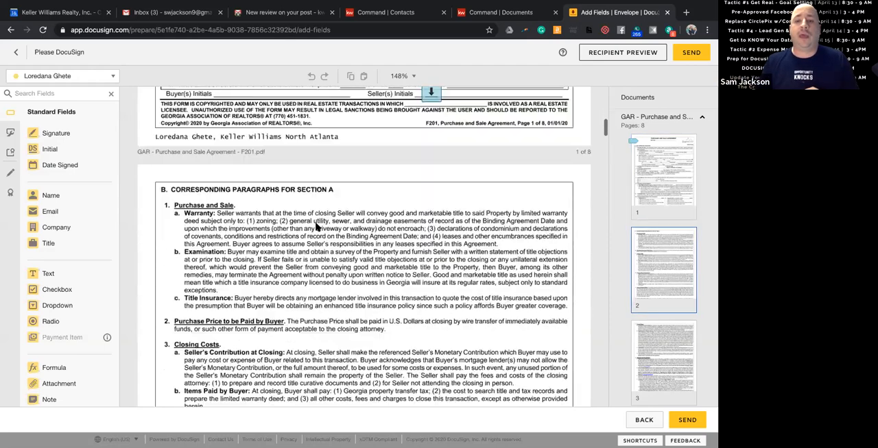
scroll(317, 228, "down", 12)
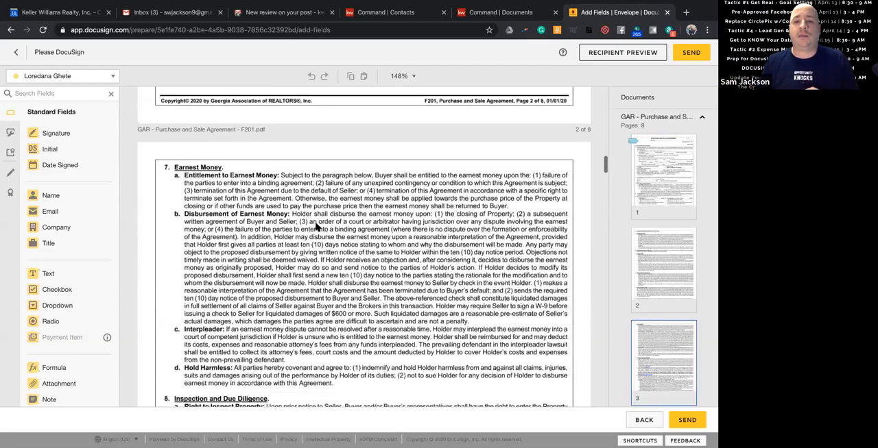
scroll(317, 228, "down", 15)
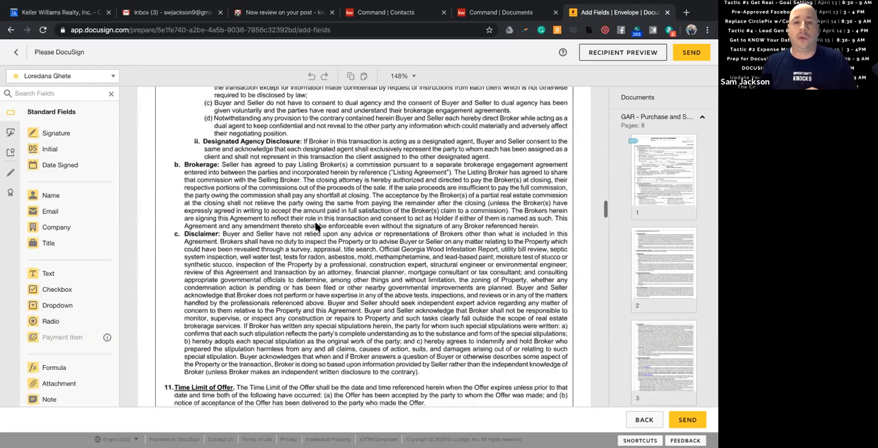
scroll(316, 228, "down", 15)
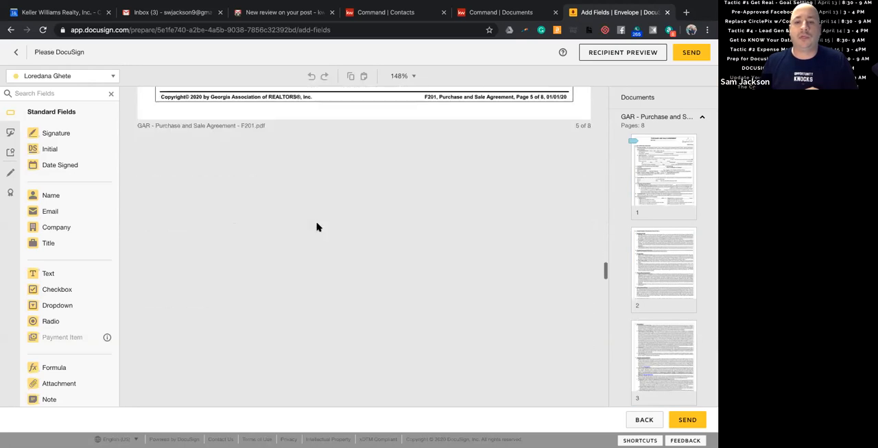
scroll(316, 228, "down", 10)
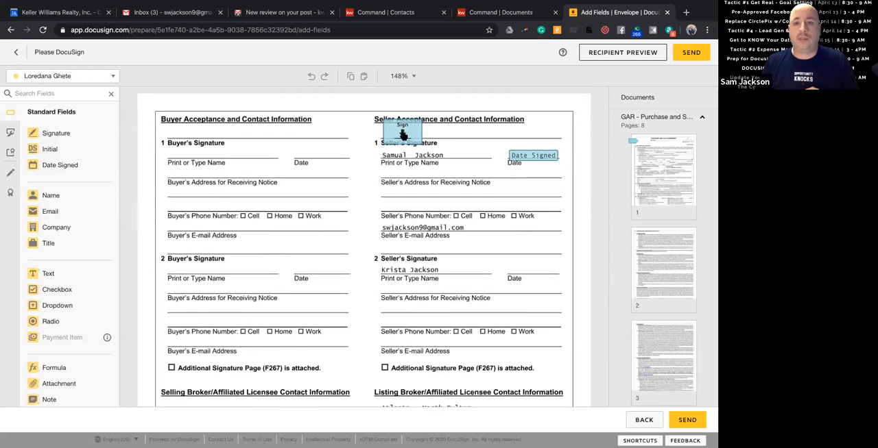
scroll(311, 215, "down", 3)
scroll(311, 214, "down", 4)
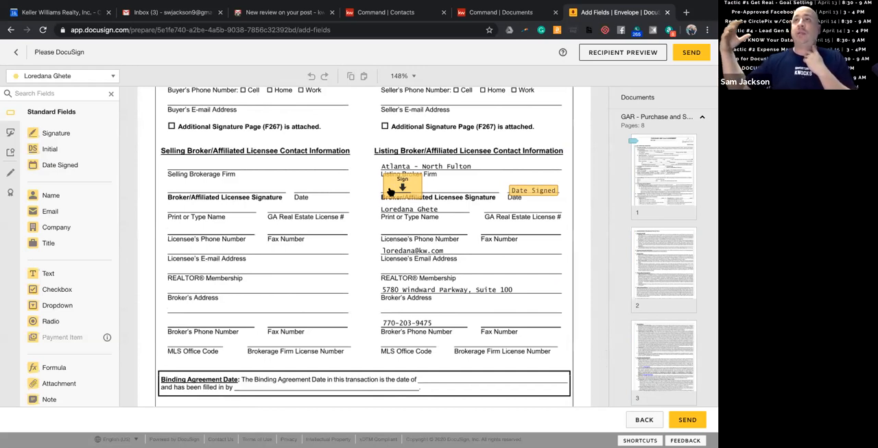
Place a Signature field on the signature line of the KW 181 disclosure's acknowledgment and assign it to the seller.
scroll(341, 206, "down", 2)
scroll(341, 205, "down", 10)
scroll(340, 206, "down", 10)
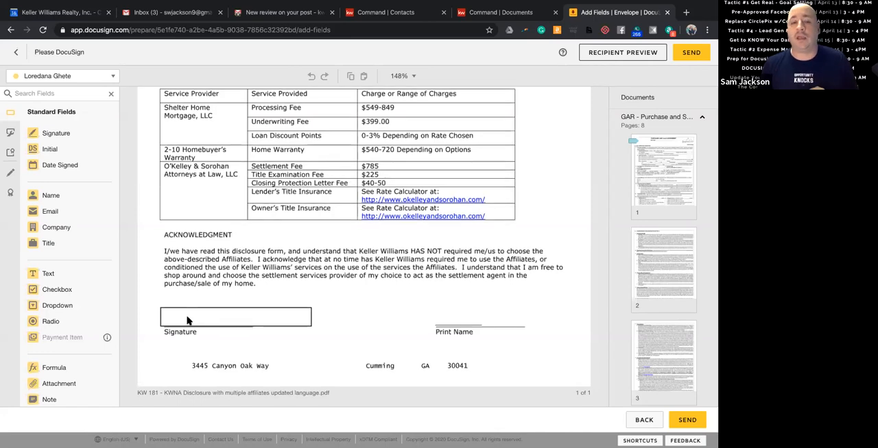
scroll(204, 257, "up", 9)
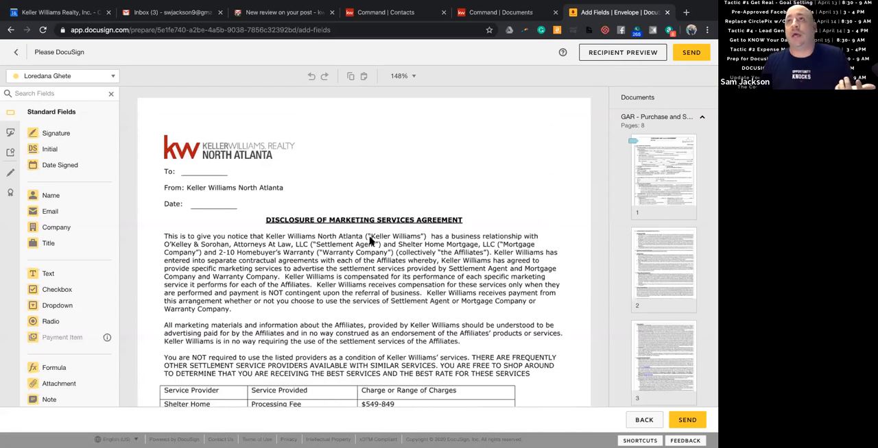
scroll(371, 238, "down", 8)
scroll(327, 248, "down", 1)
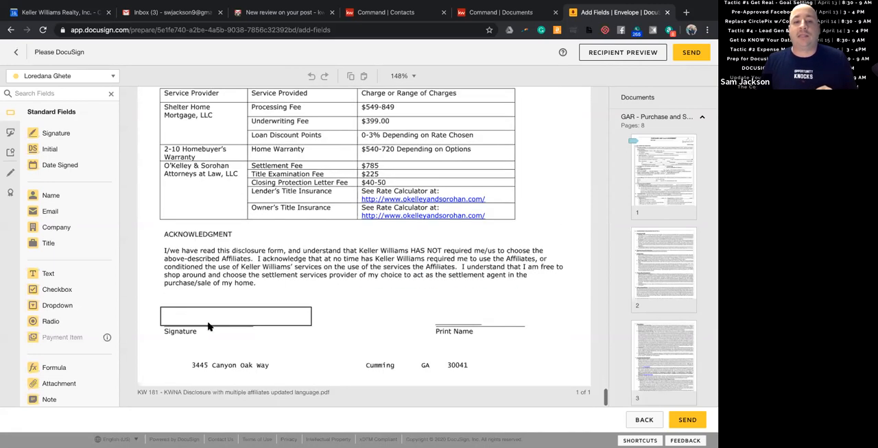
mouse_move(61, 140)
left_mouse_down()
mouse_move(206, 306)
mouse_move(175, 303)
left_mouse_up()
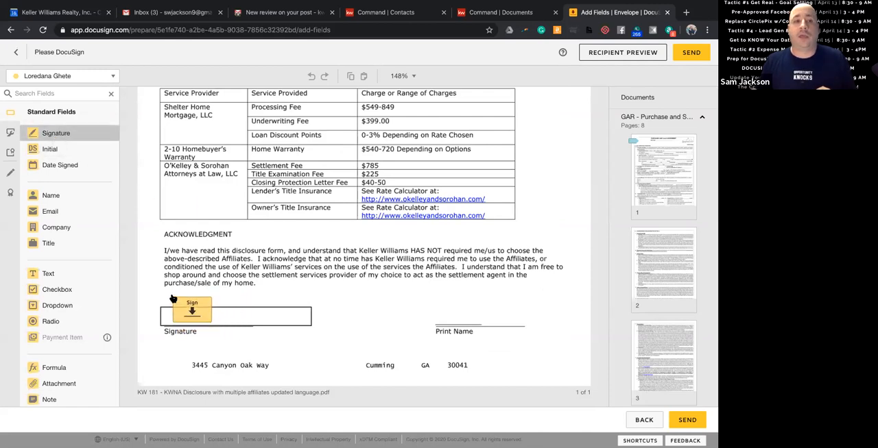
left_click(189, 303)
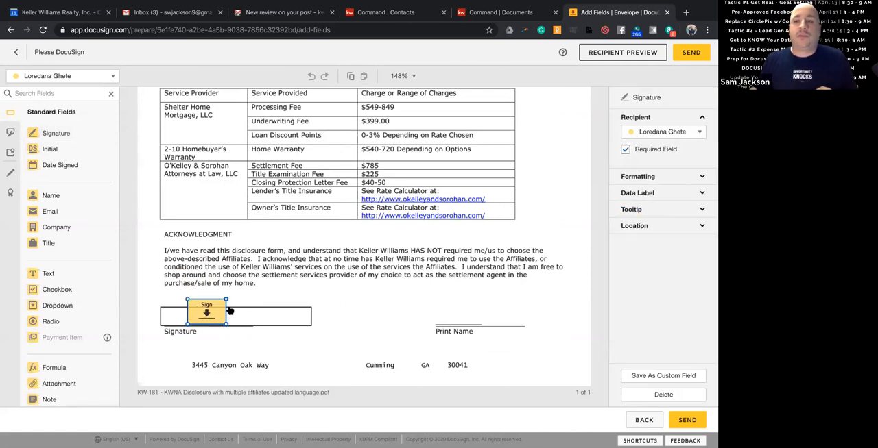
left_click(670, 133)
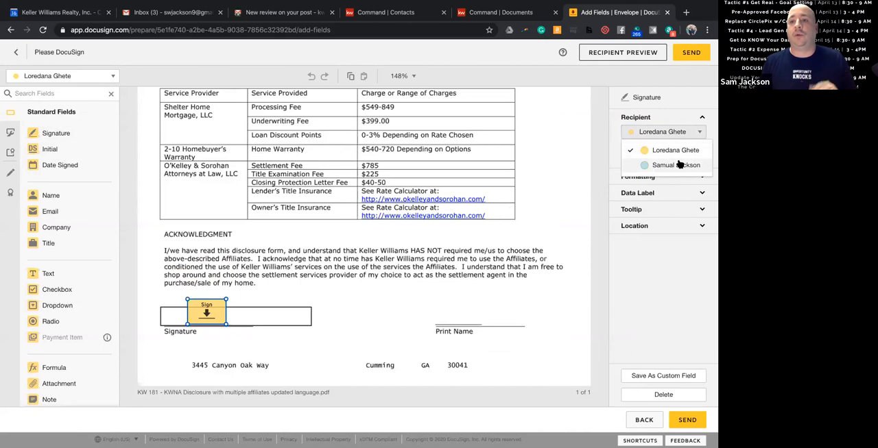
left_click(679, 165)
left_click(364, 309)
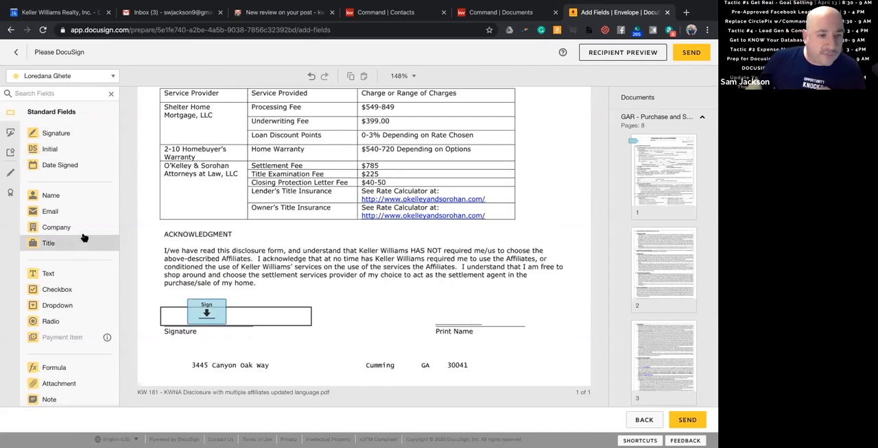
Check the available field types and the fields placed on both documents, and send the envelope for signature.
scroll(84, 240, "down", 1)
scroll(86, 245, "up", 1)
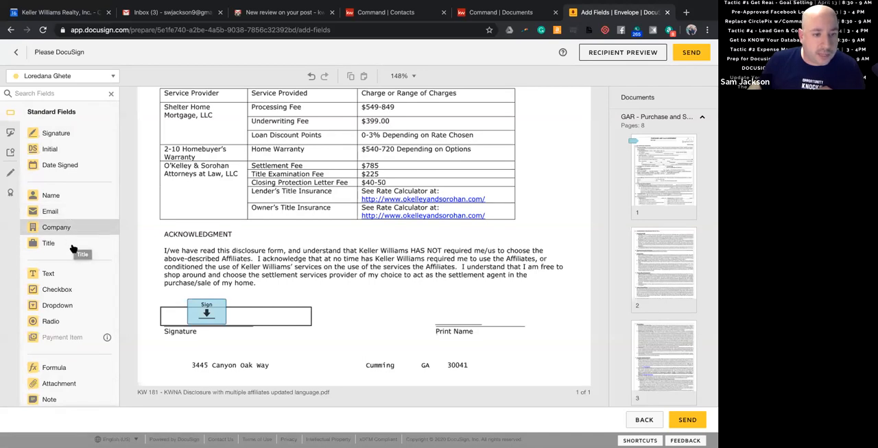
scroll(82, 281, "down", 1)
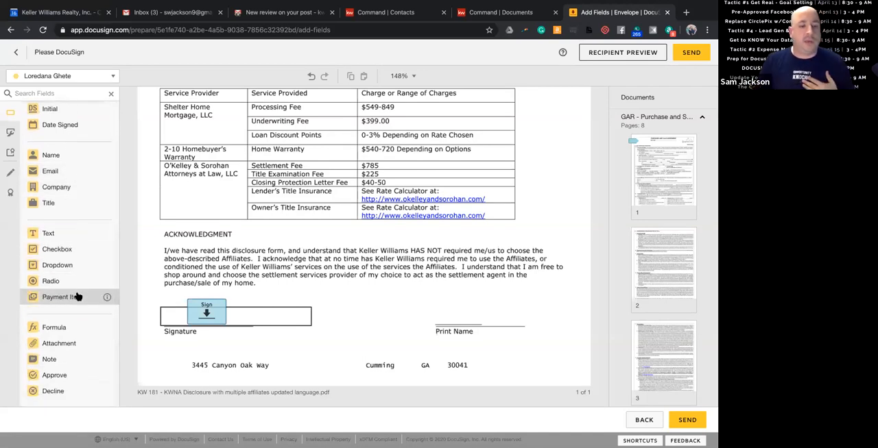
scroll(85, 305, "up", 1)
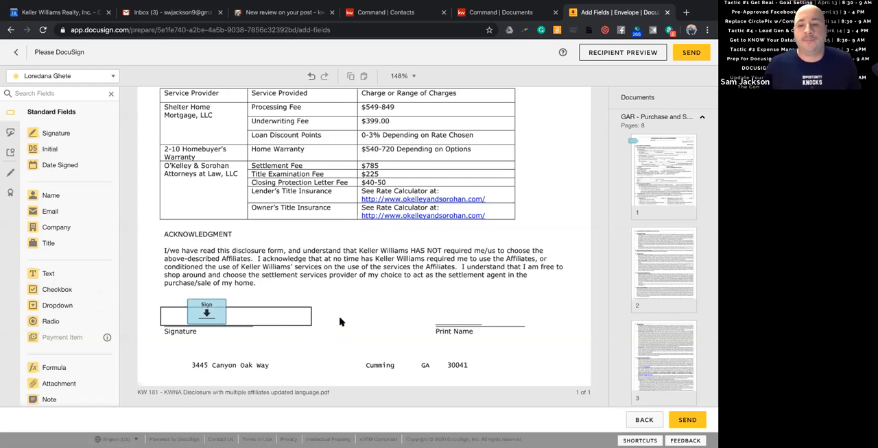
scroll(332, 314, "up", 15)
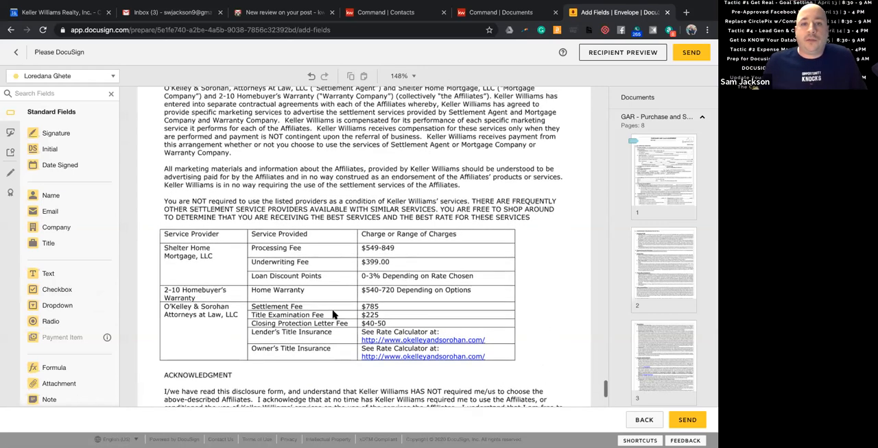
scroll(333, 315, "up", 7)
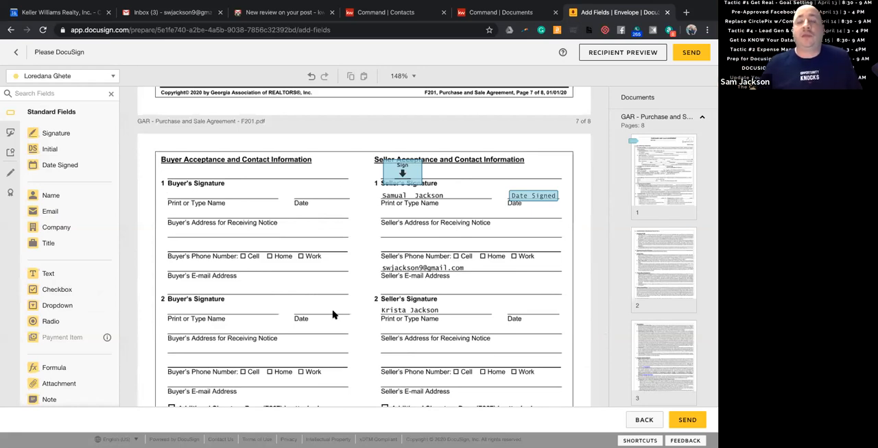
scroll(333, 314, "up", 3)
left_click(691, 53)
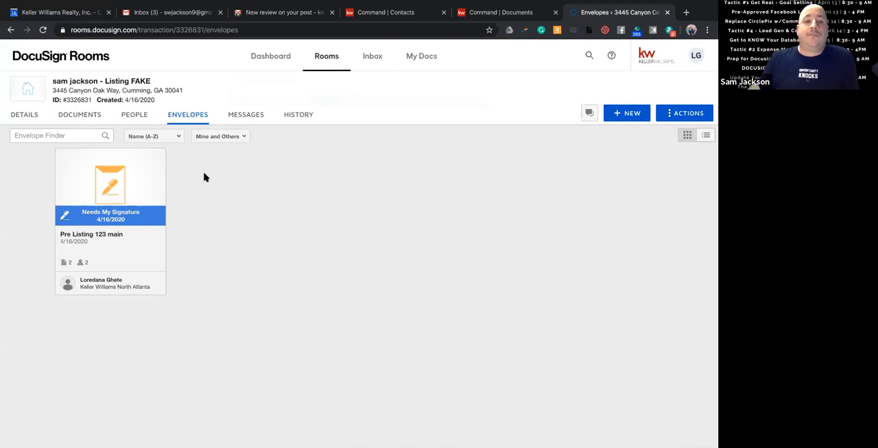
Open the Pre Listing 123 main envelope, complete the listing broker's initial field on the purchase and sale agreement, and finish signing.
left_click(113, 218)
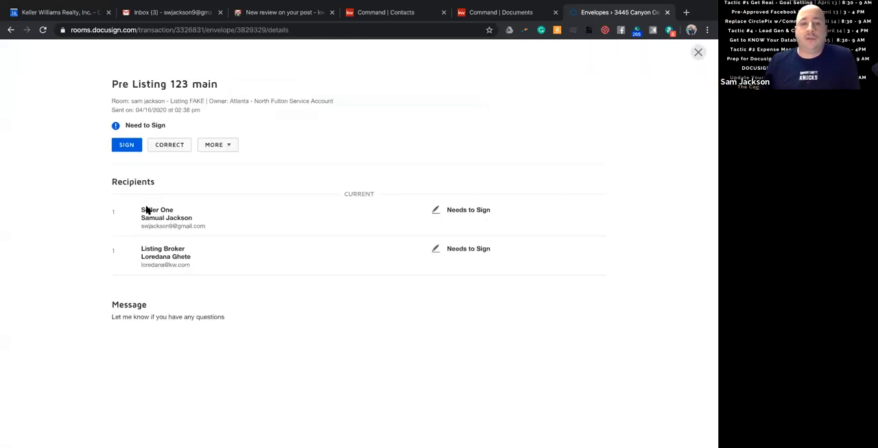
left_click(128, 146)
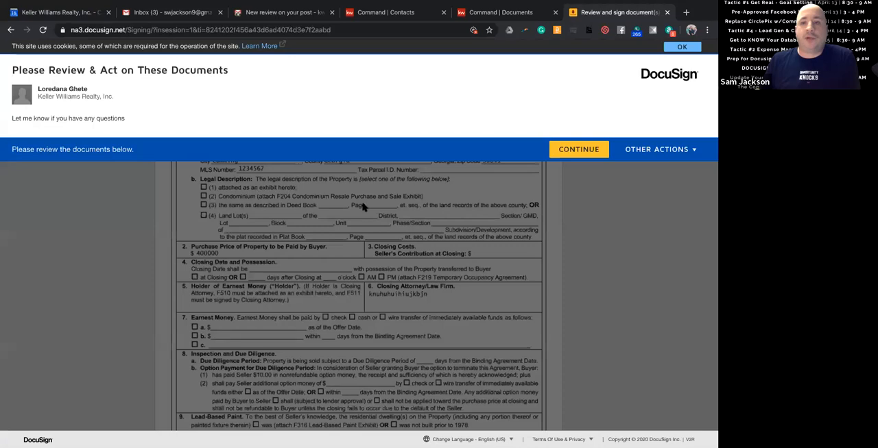
left_click(588, 151)
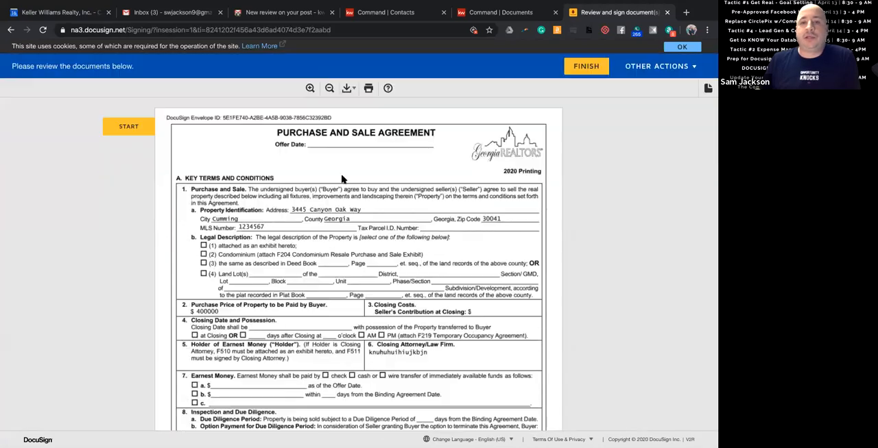
left_click(129, 127)
left_click(384, 267)
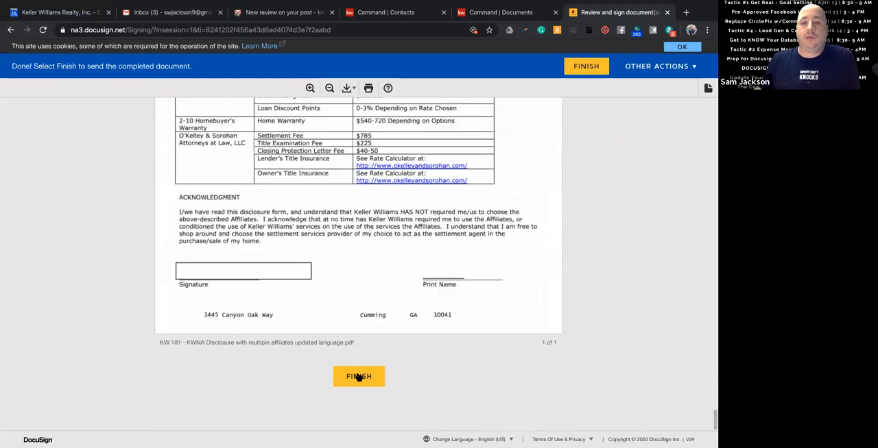
left_click(358, 376)
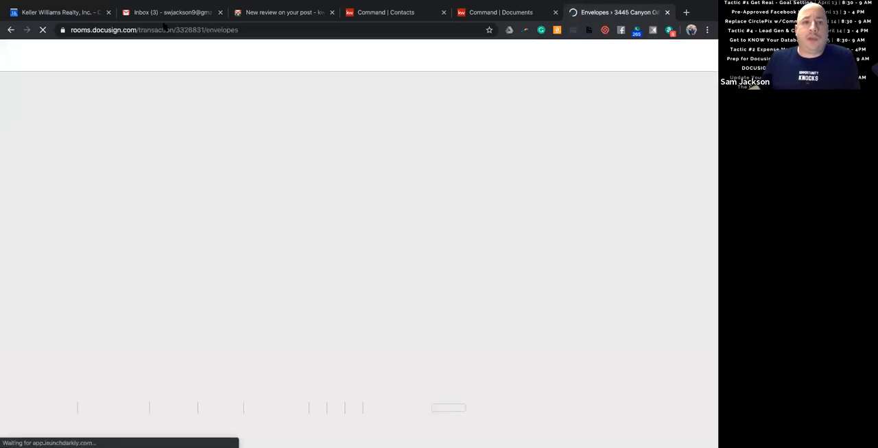
Switch to Gmail, refresh the inbox, and open the "Please DocuSign" email with the signing request.
left_click(173, 13)
left_click(151, 114)
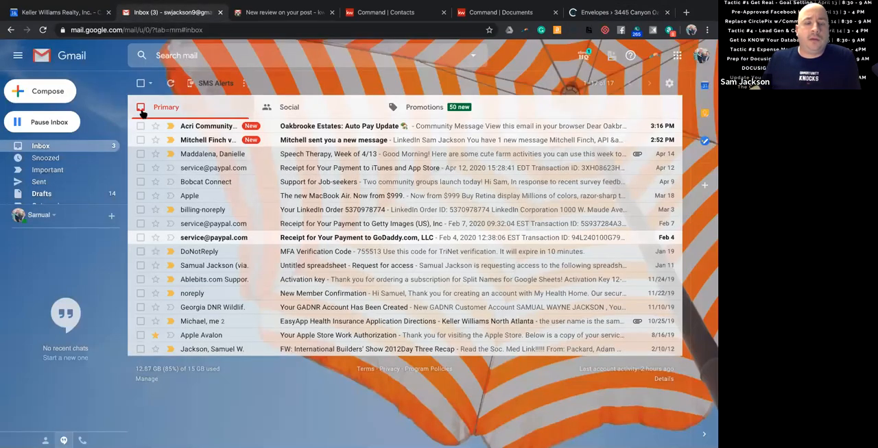
left_click(176, 85)
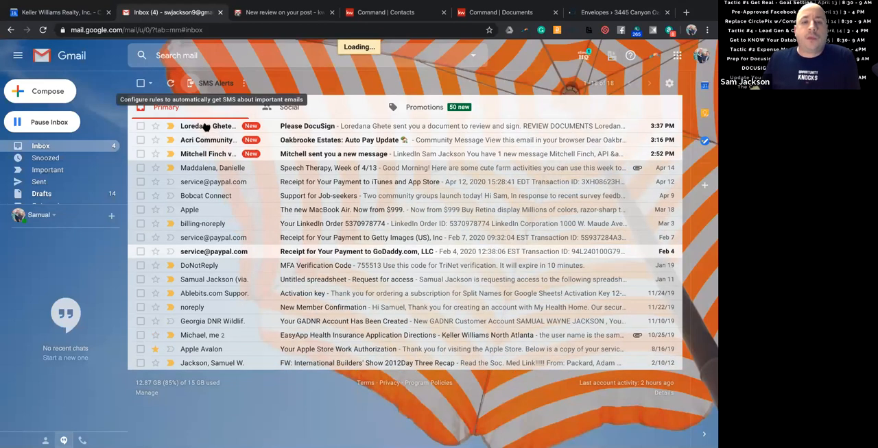
mouse_move(202, 130)
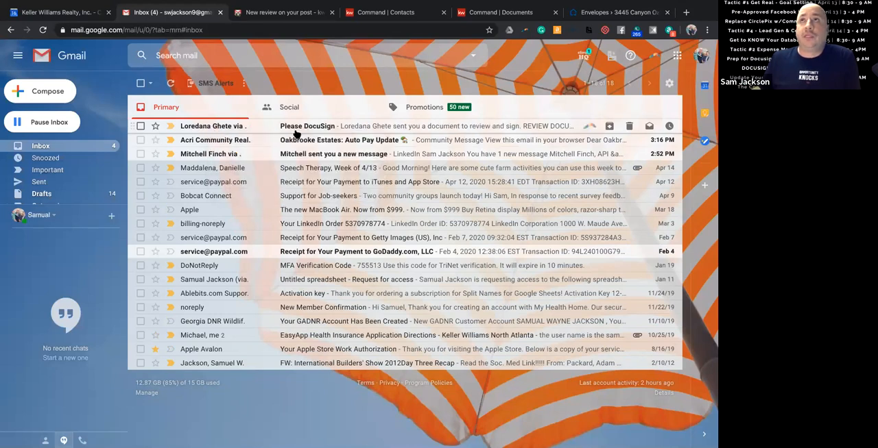
left_click(220, 132)
scroll(241, 201, "down", 2)
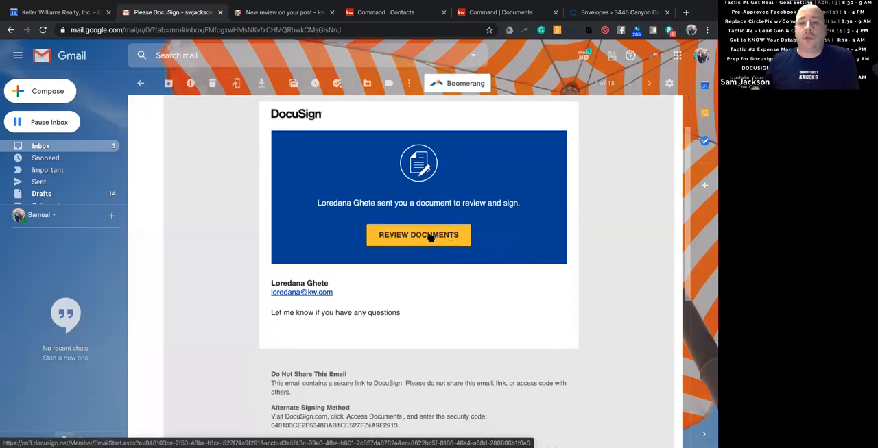
Open the email's document review link in an incognito window and agree to use electronic records and signatures.
right_click(430, 237)
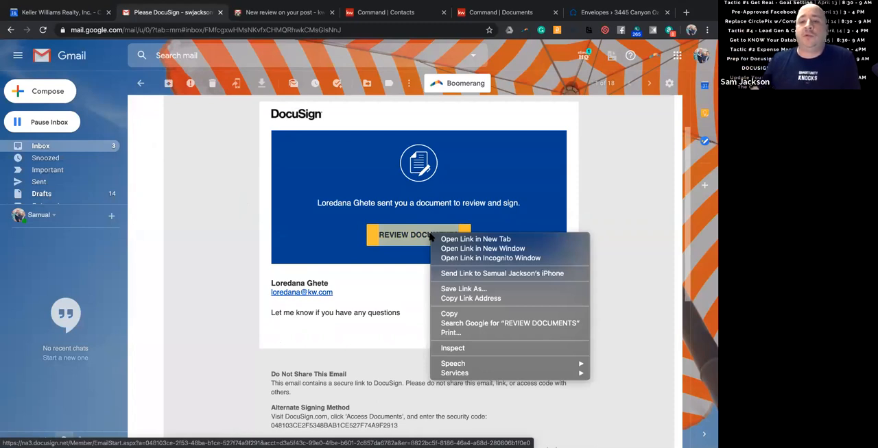
left_click(459, 258)
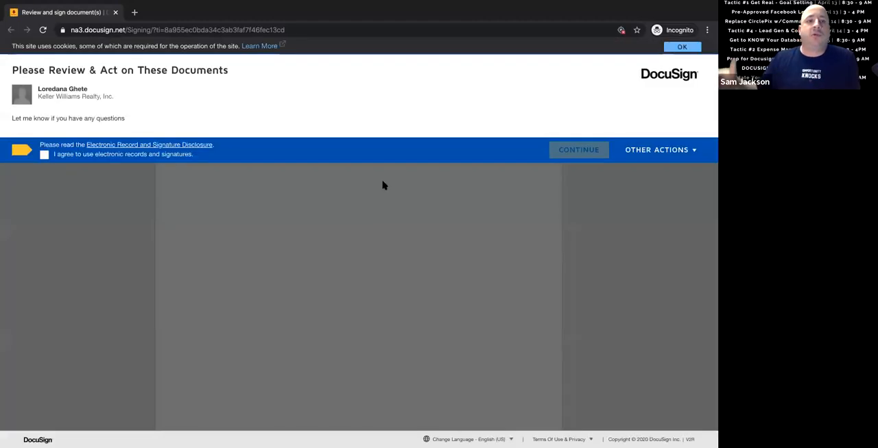
left_click(44, 156)
left_click(582, 150)
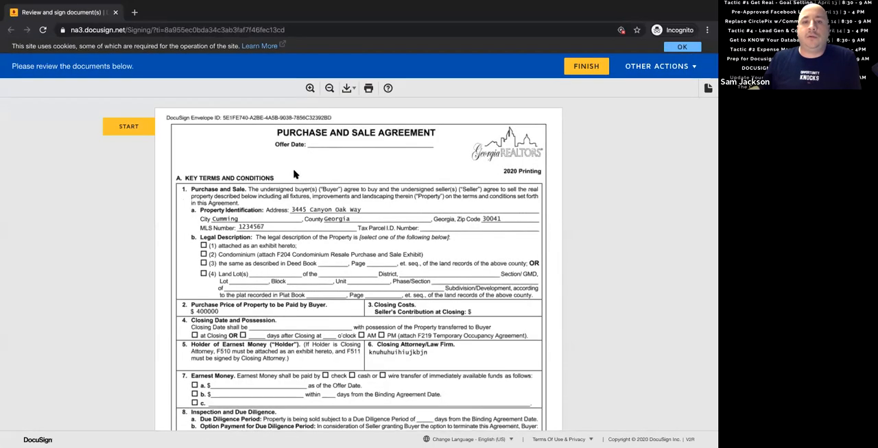
Adopt the seller's initials and signature in the preset style and fill the required initial and signature fields on both documents.
left_click(141, 129)
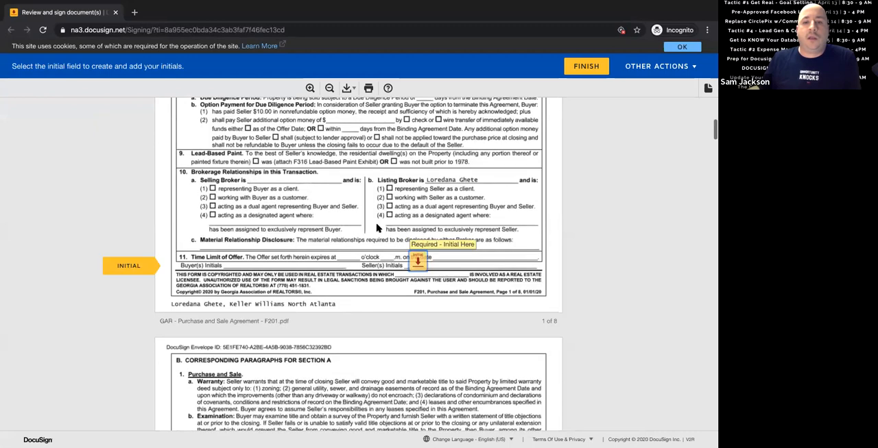
left_click(415, 261)
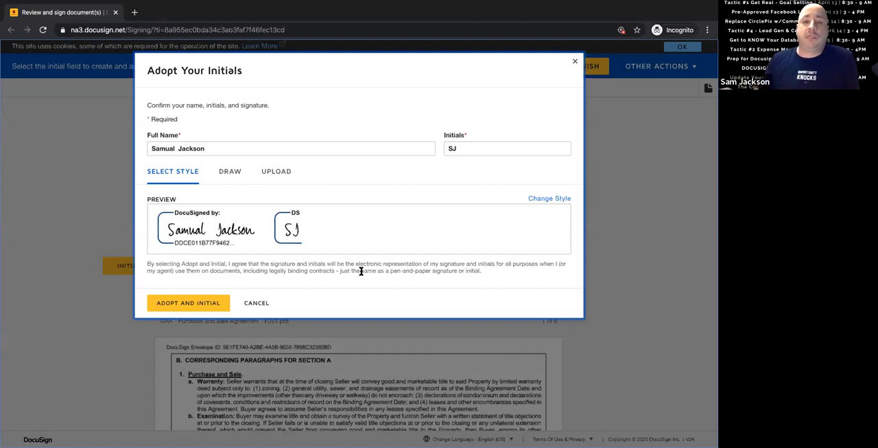
left_click(197, 305)
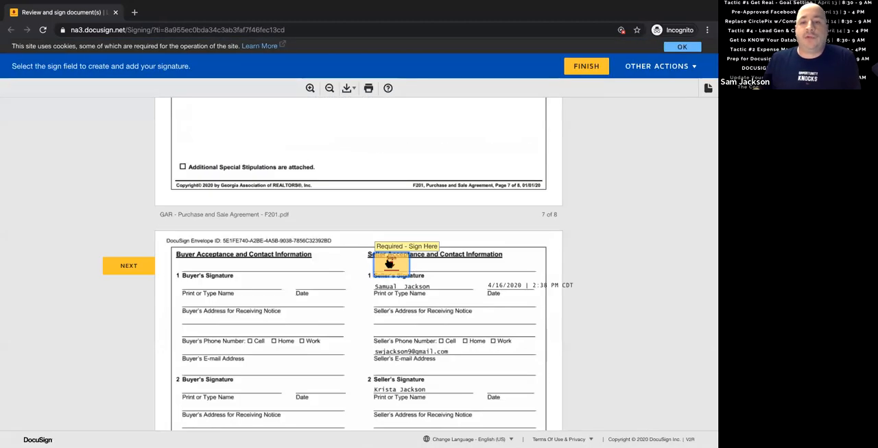
left_click(390, 265)
left_click(217, 269)
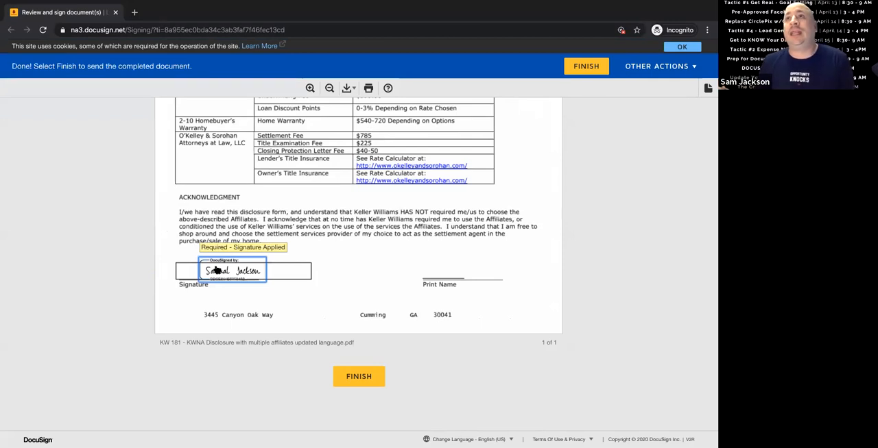
Finish the seller's signing, decline the free DocuSign account offer, and close the incognito window.
left_click(349, 373)
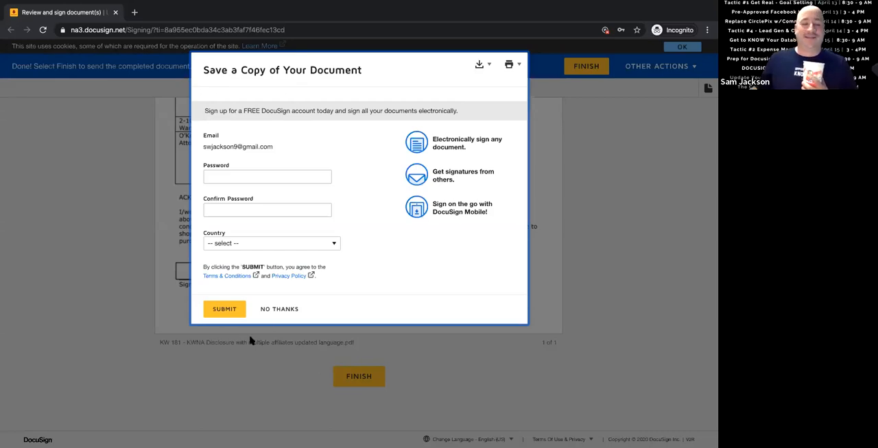
left_click(280, 311)
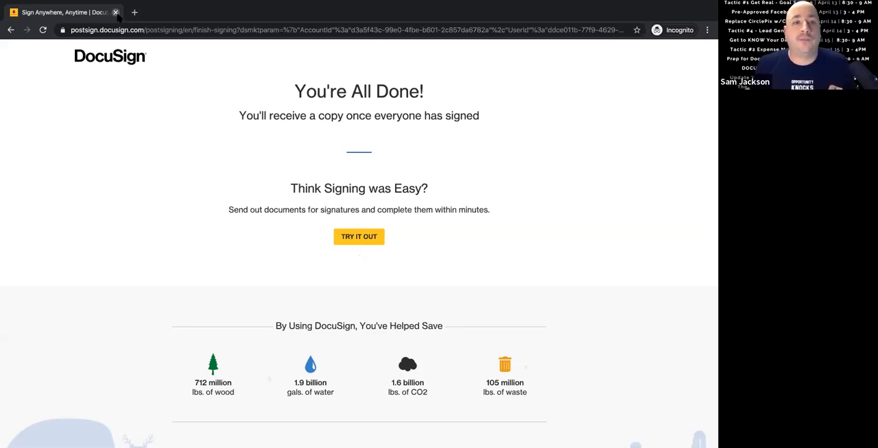
left_click(115, 12)
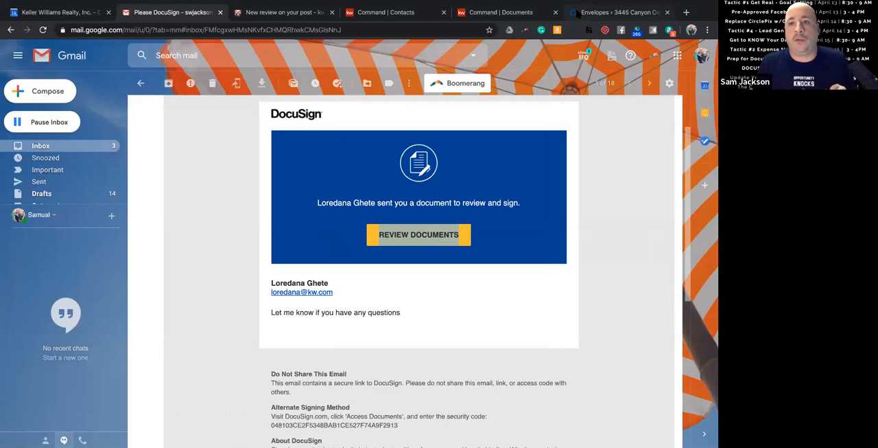
Switch to DocuSign Rooms, start a new envelope to view the available templates, and return to the room's envelopes without adding one.
left_click(578, 12)
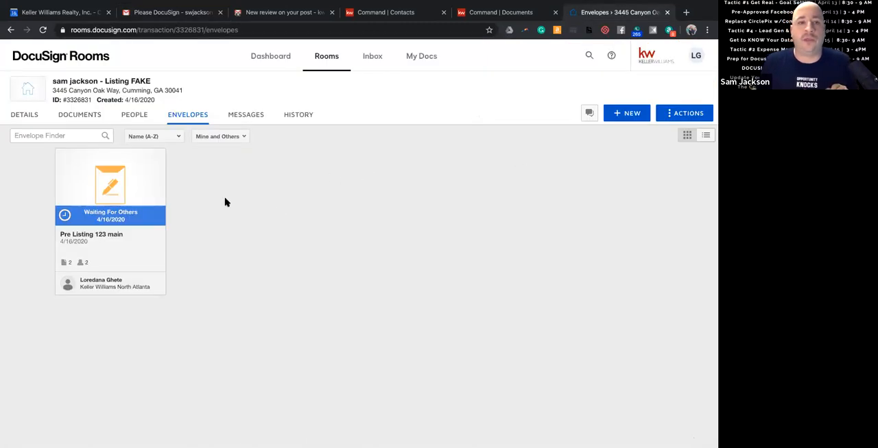
left_click(631, 115)
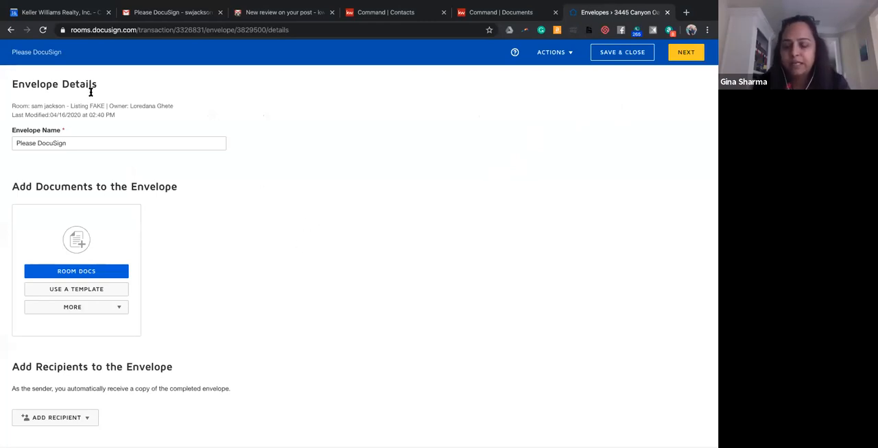
left_click(88, 289)
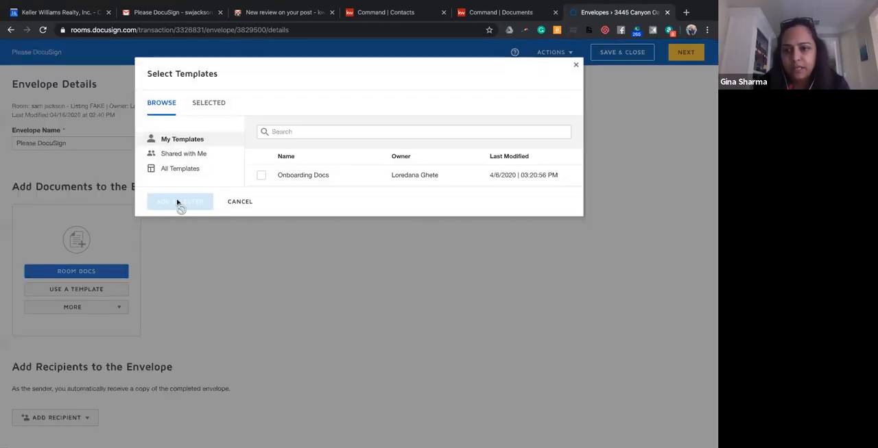
left_click(575, 65)
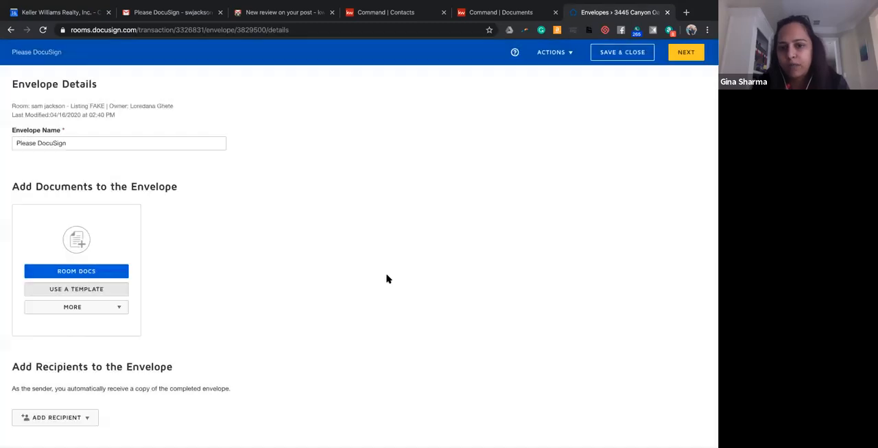
left_click(11, 30)
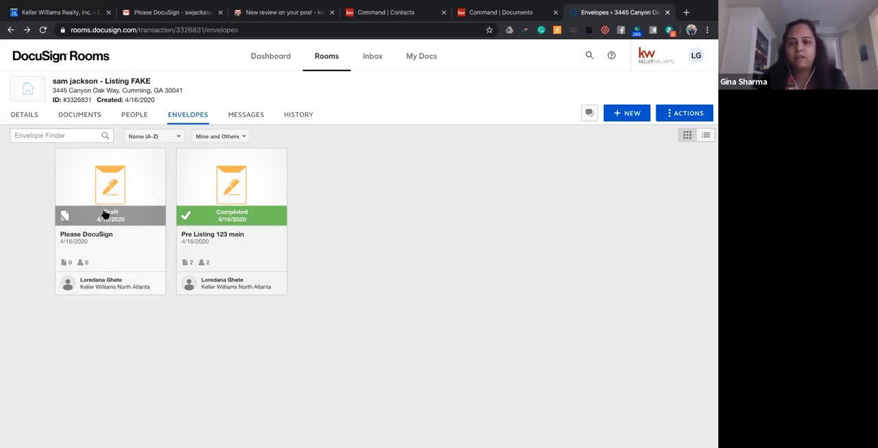
Switch to Gmail, open the "Completed: Please DocuSign" email, and view the completed purchase and sale agreement.
left_click(175, 11)
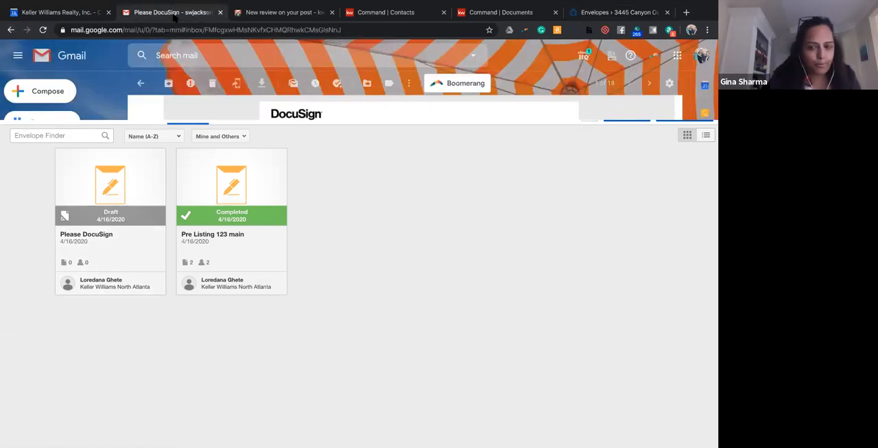
left_click(42, 147)
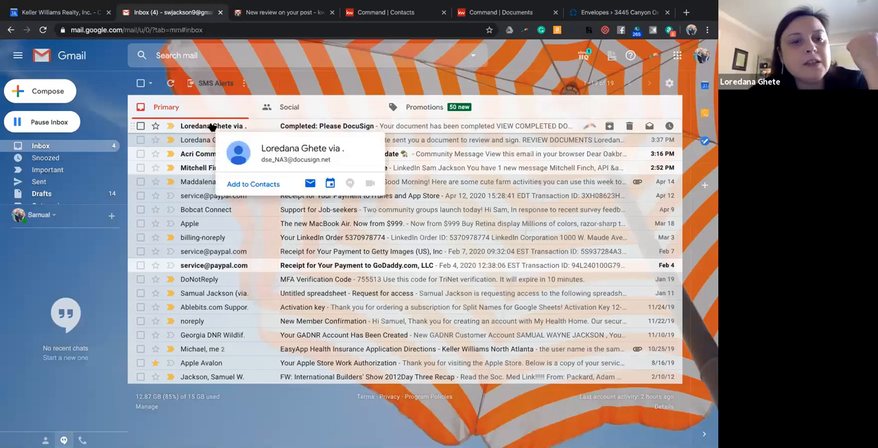
left_click(212, 128)
scroll(201, 237, "down", 2)
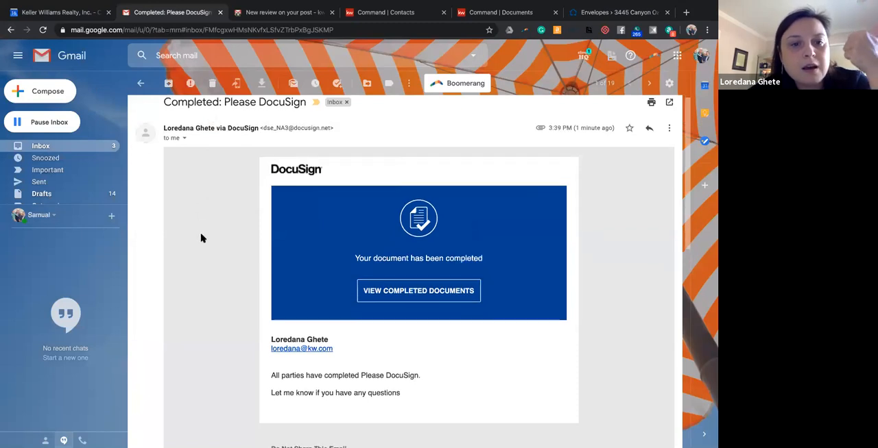
left_click(400, 271)
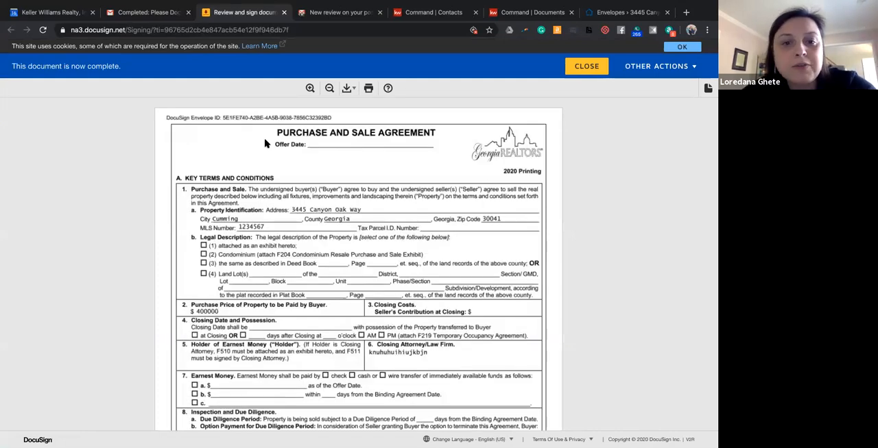
scroll(266, 143, "down", 1)
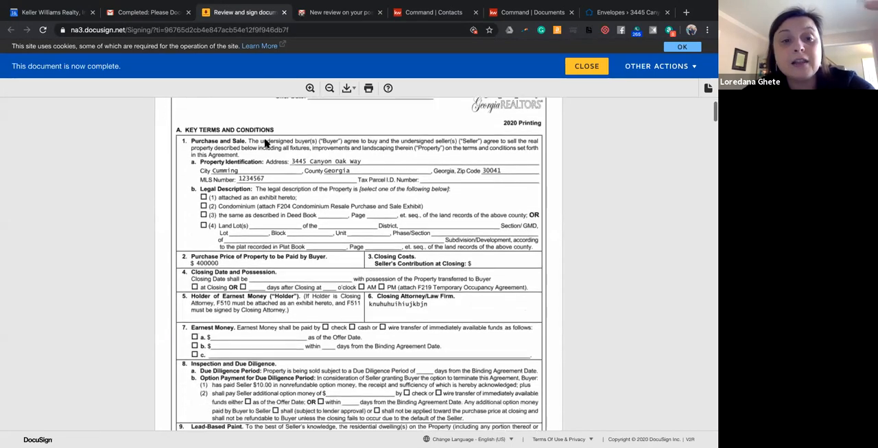
Review the completed purchase and sale agreement, examining the listing broker entry and the seller's initials on page 1.
scroll(266, 143, "down", 5)
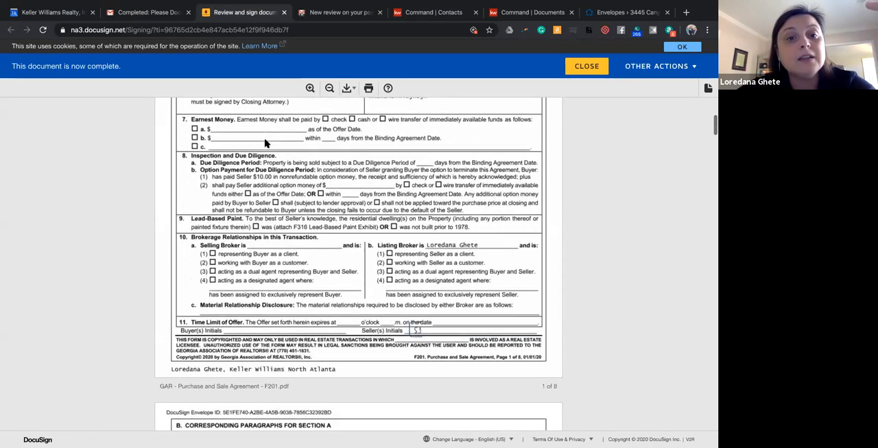
scroll(266, 143, "down", 2)
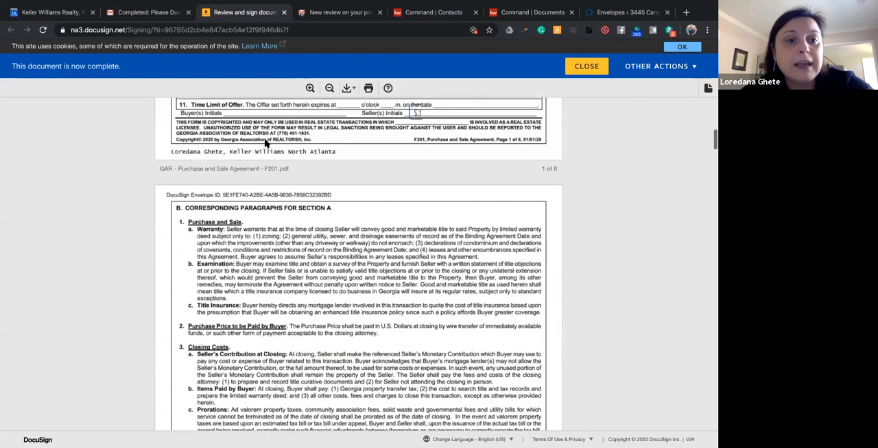
scroll(266, 144, "down", 15)
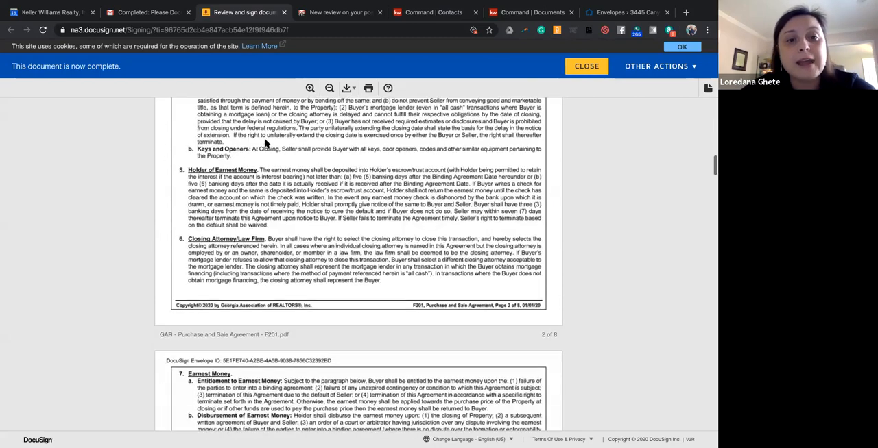
scroll(266, 143, "down", 10)
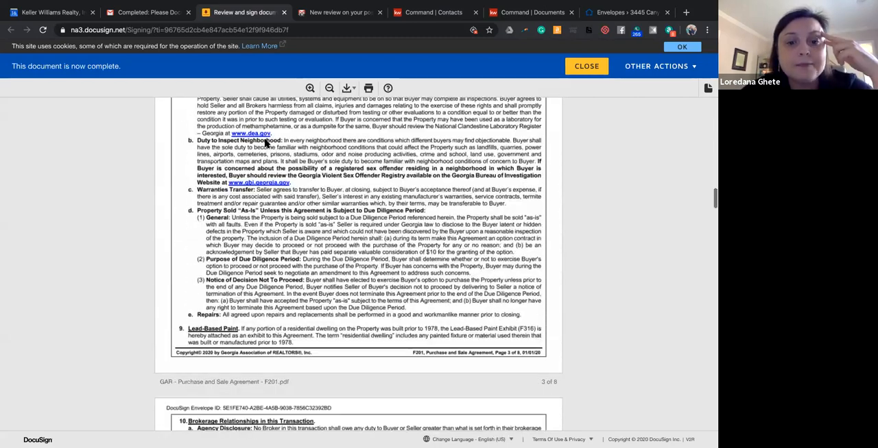
scroll(266, 143, "down", 3)
scroll(266, 144, "up", 20)
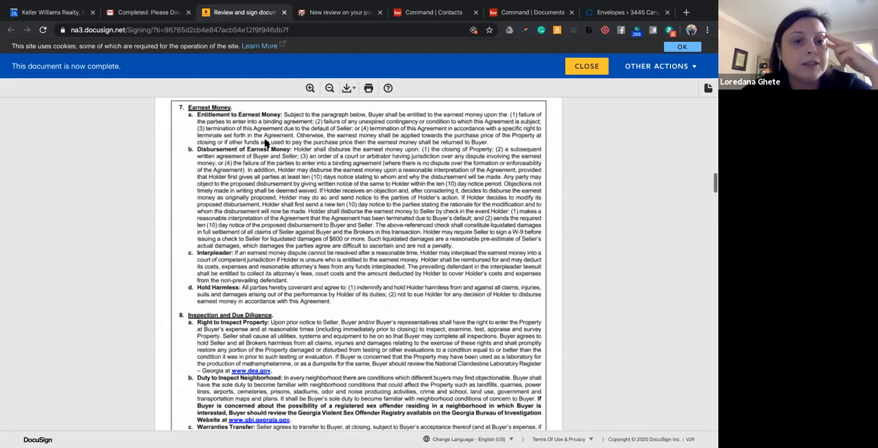
scroll(266, 144, "up", 10)
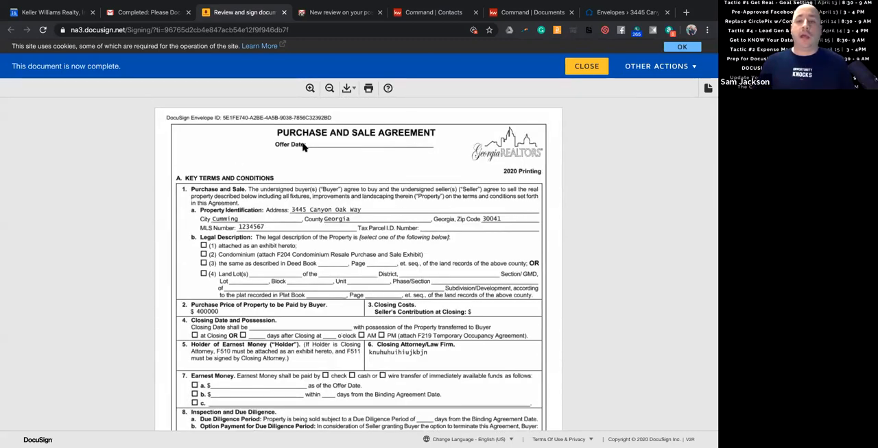
scroll(304, 193, "down", 1)
scroll(303, 193, "down", 5)
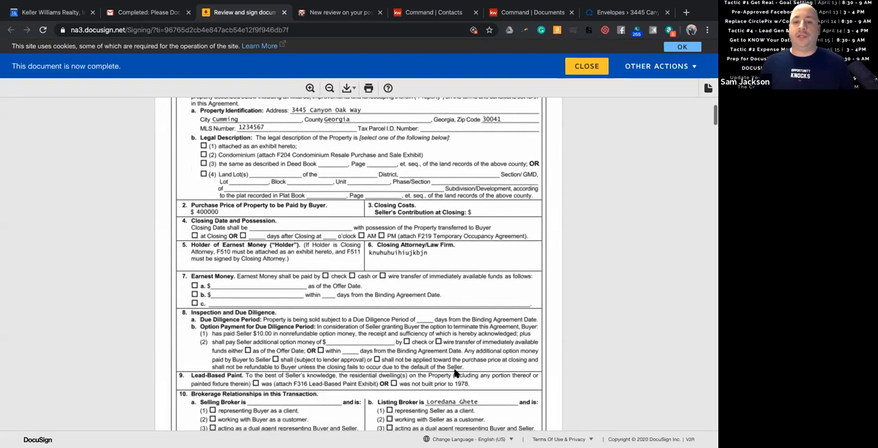
scroll(449, 370, "down", 3)
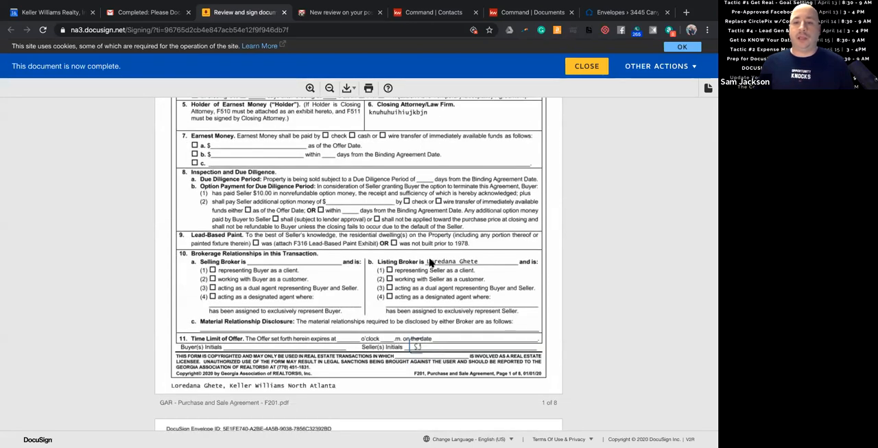
mouse_move(418, 347)
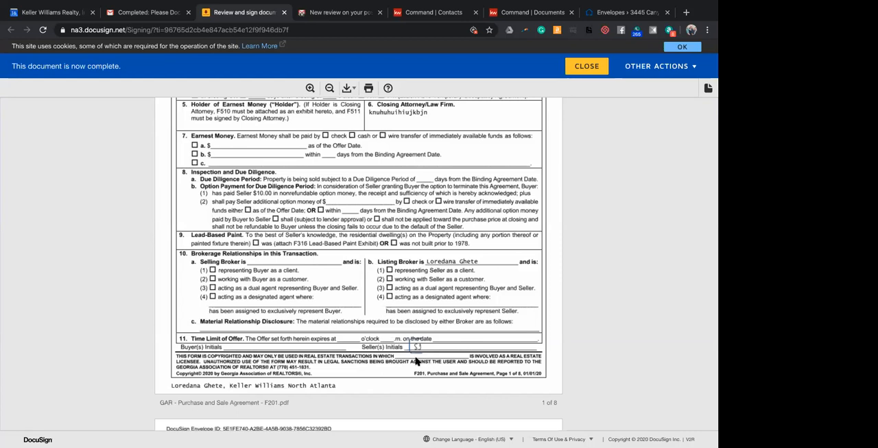
scroll(415, 361, "down", 2)
scroll(415, 362, "up", 5)
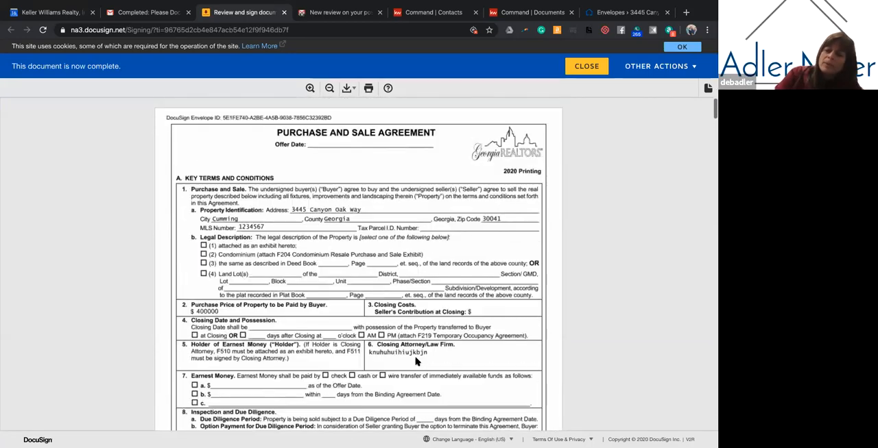
scroll(416, 361, "down", 6)
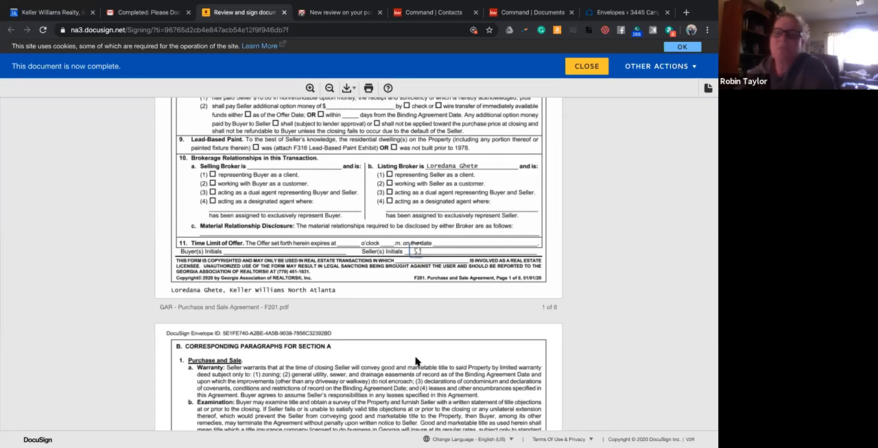
scroll(313, 357, "up", 5)
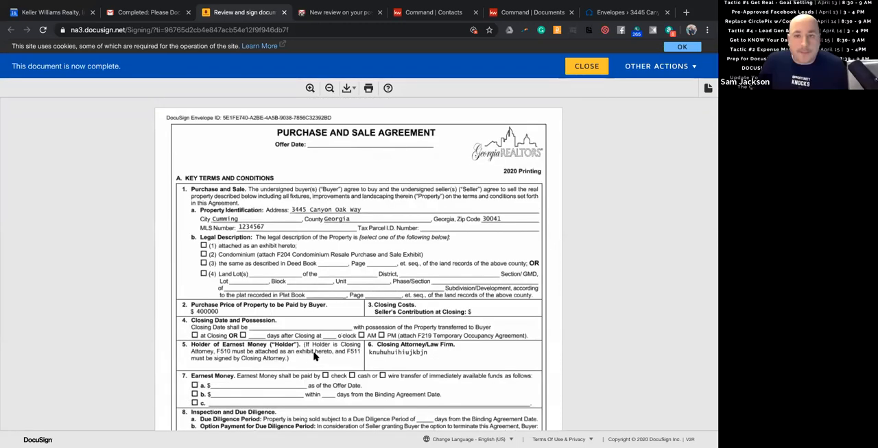
scroll(314, 356, "down", 5)
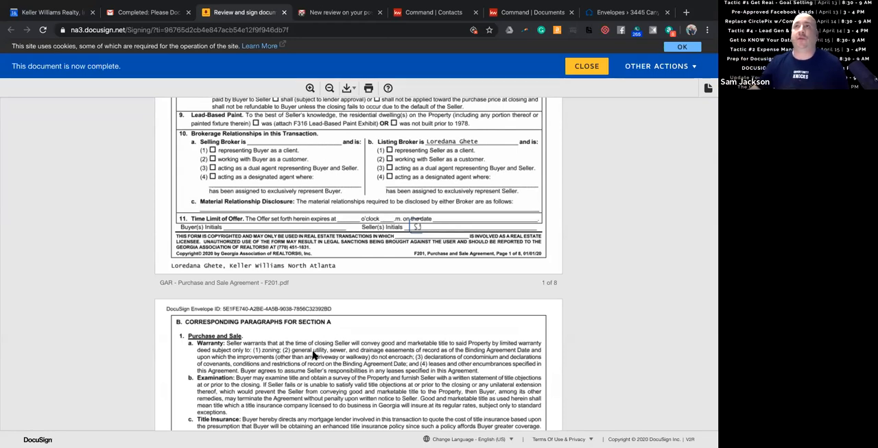
scroll(305, 353, "down", 2)
scroll(298, 355, "up", 3)
scroll(298, 355, "up", 1)
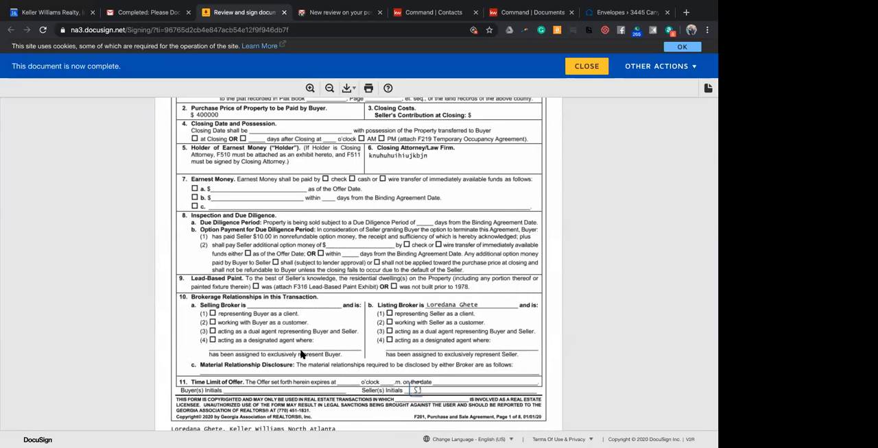
scroll(300, 354, "up", 3)
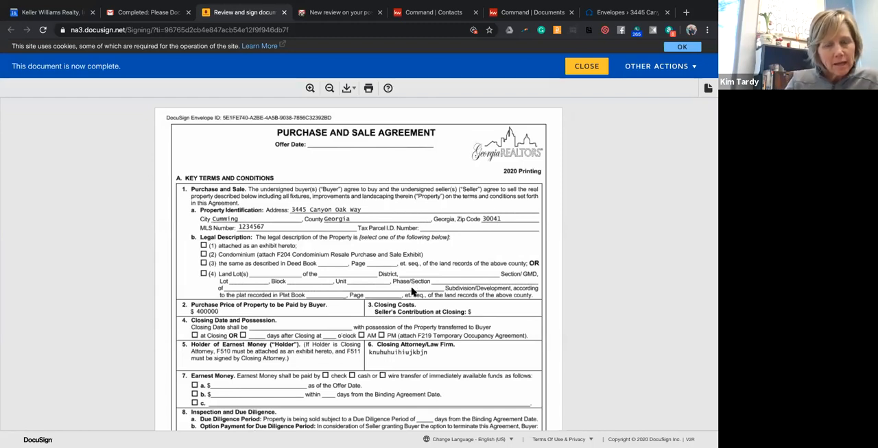
Close the completed agreement, view the Pre Listing 123 main envelope's details in DocuSign Rooms, and return to the envelopes.
left_click(284, 12)
left_click(525, 13)
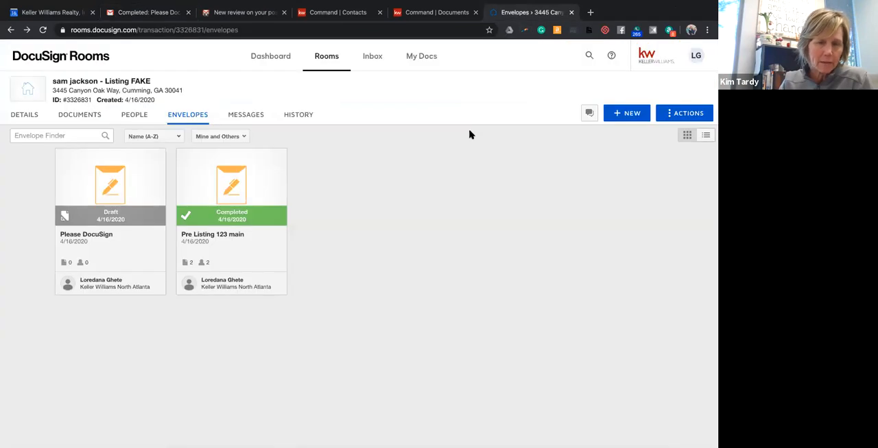
left_click(234, 193)
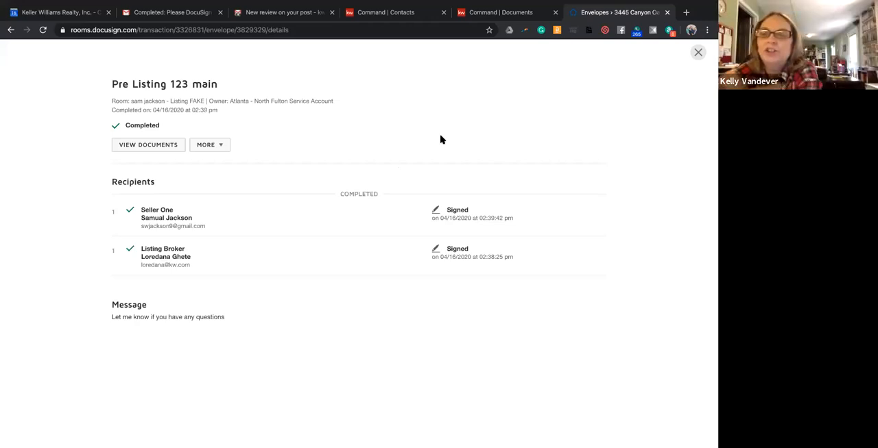
left_click(697, 53)
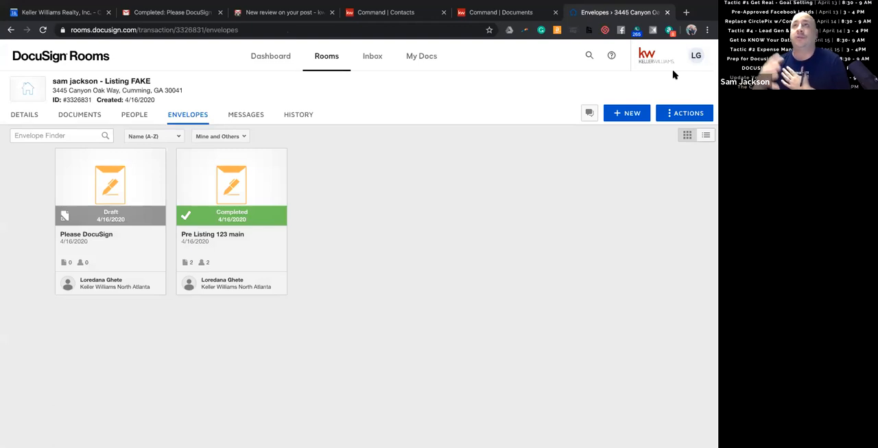
Switch to the listing opportunity's documents in KW Command and sync the transaction.
left_click(498, 14)
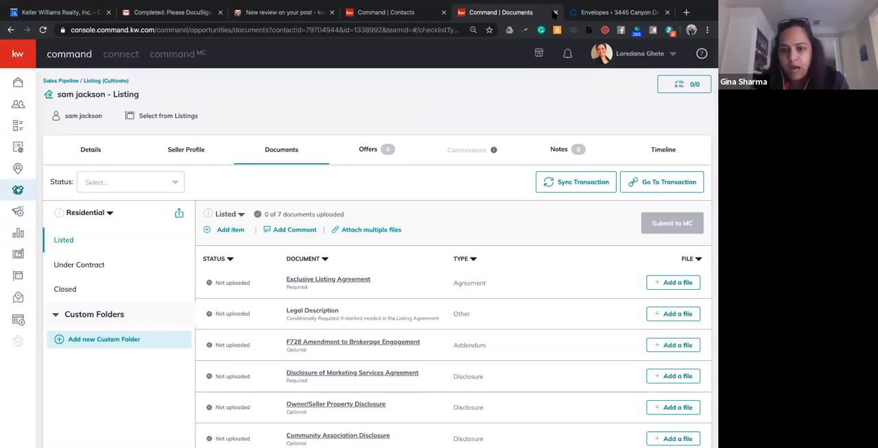
left_click(606, 14)
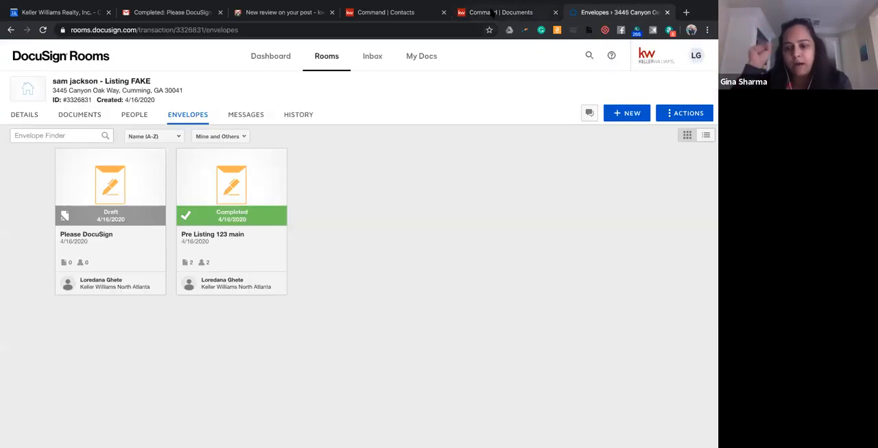
left_click(493, 12)
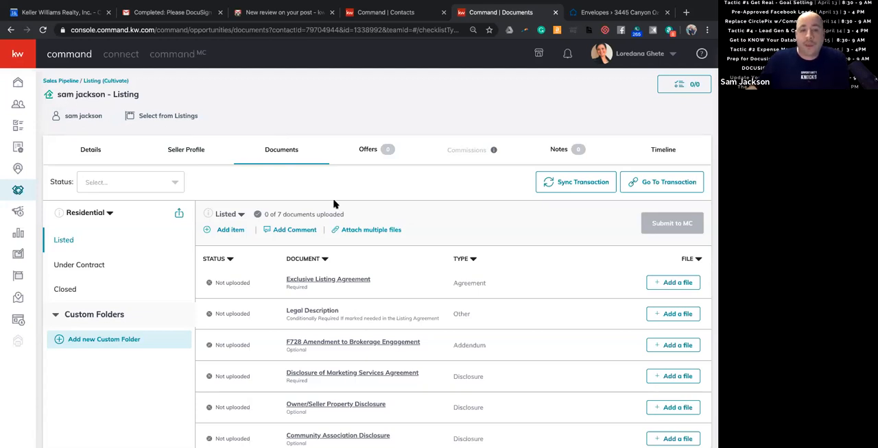
left_click(569, 185)
left_click(413, 323)
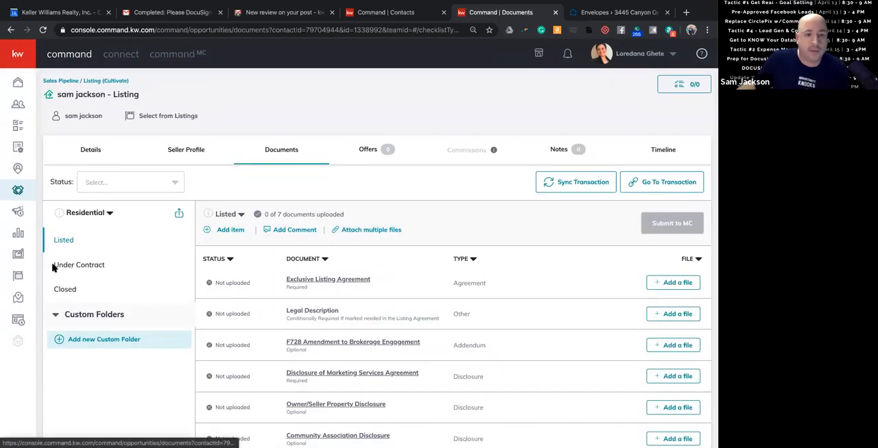
Open the Under Contract checklist and look through its required and optional documents.
left_click(81, 265)
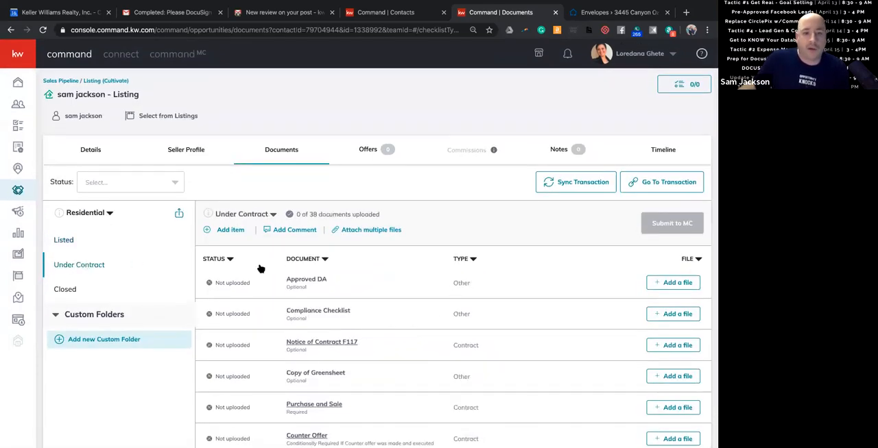
scroll(267, 269, "down", 5)
scroll(274, 270, "down", 4)
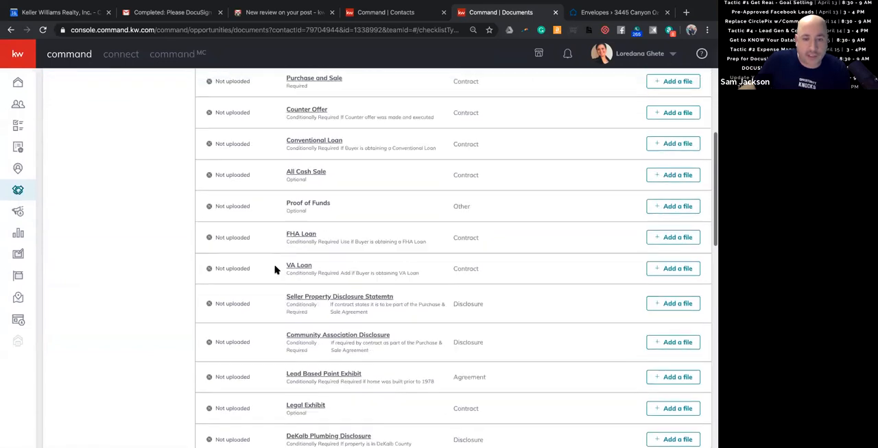
scroll(276, 269, "down", 6)
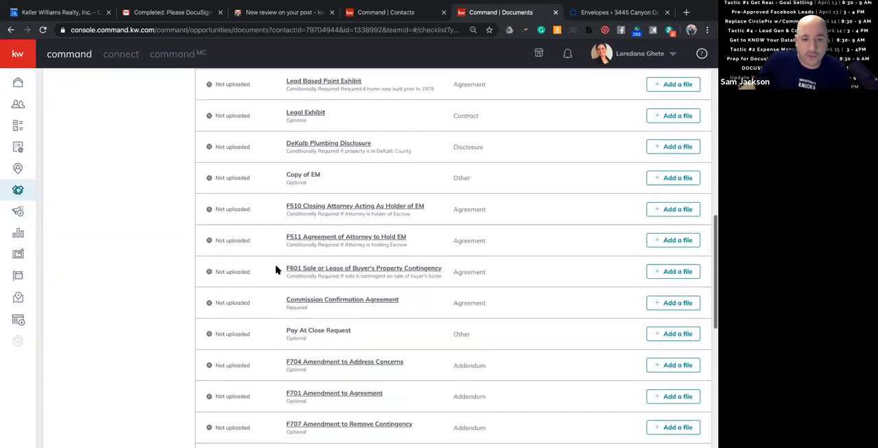
scroll(277, 270, "down", 1)
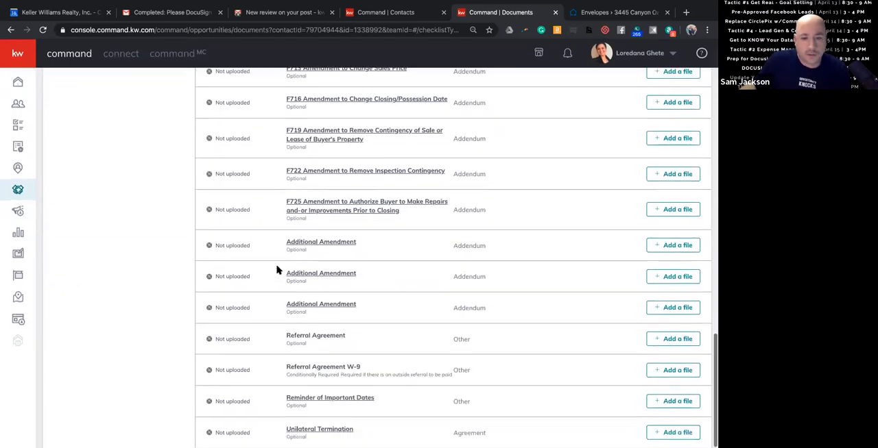
scroll(277, 270, "up", 5)
scroll(277, 270, "up", 7)
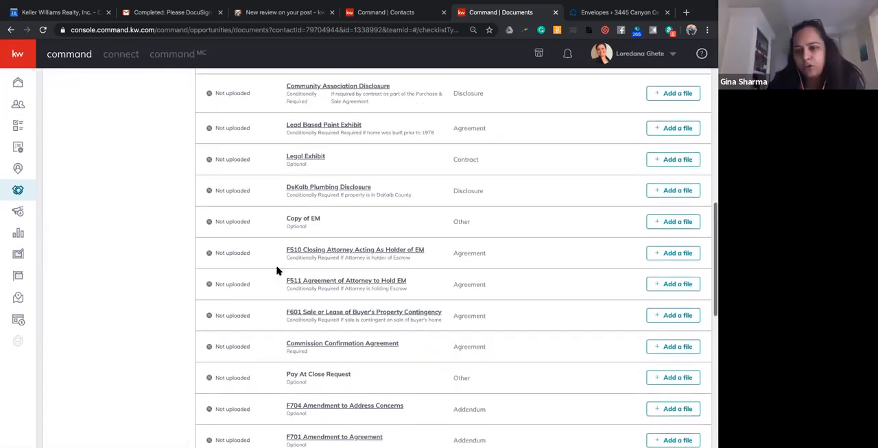
scroll(277, 270, "up", 4)
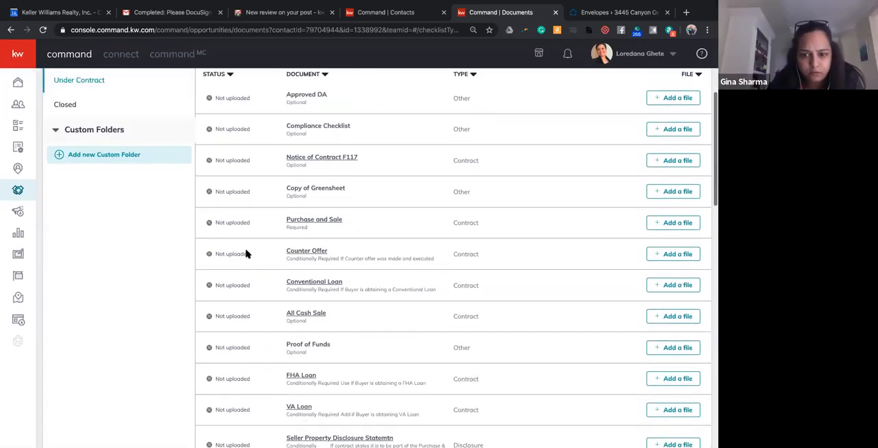
left_click(105, 169)
left_click(329, 159)
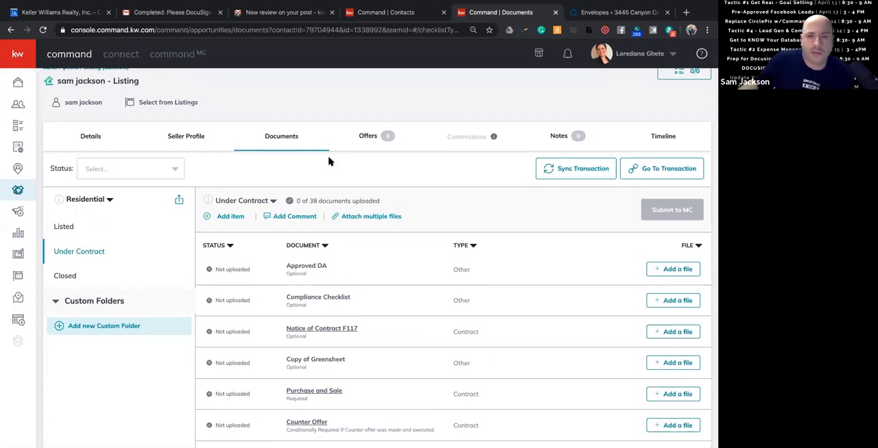
Assign the DocuSign file "GAR - Purchase and Sale Agreement - F201 - Signed.pdf" to the Purchase and Sale item in the Under Contract checklist.
scroll(329, 174, "down", 1)
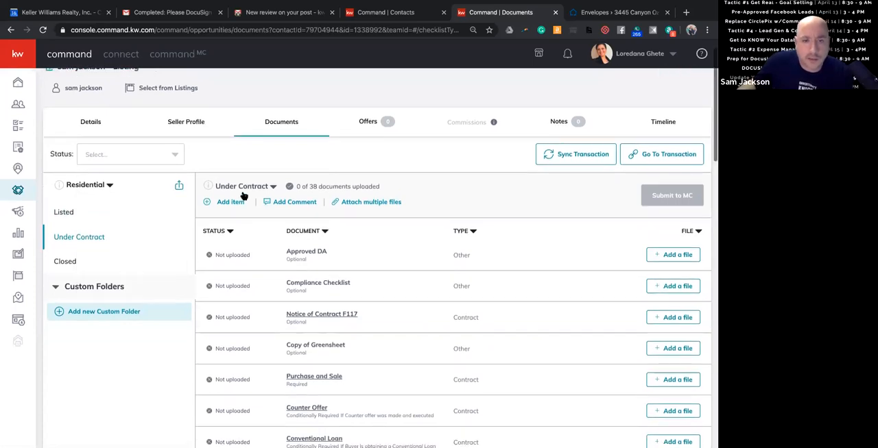
scroll(368, 241, "down", 3)
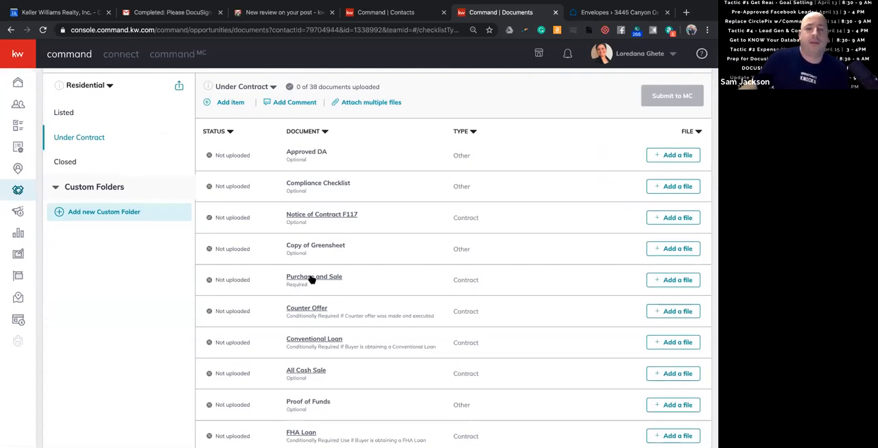
scroll(312, 281, "up", 1)
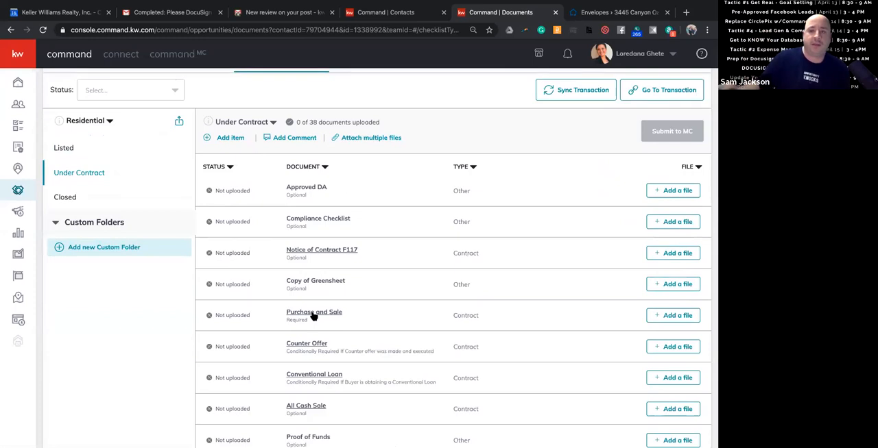
left_click(675, 316)
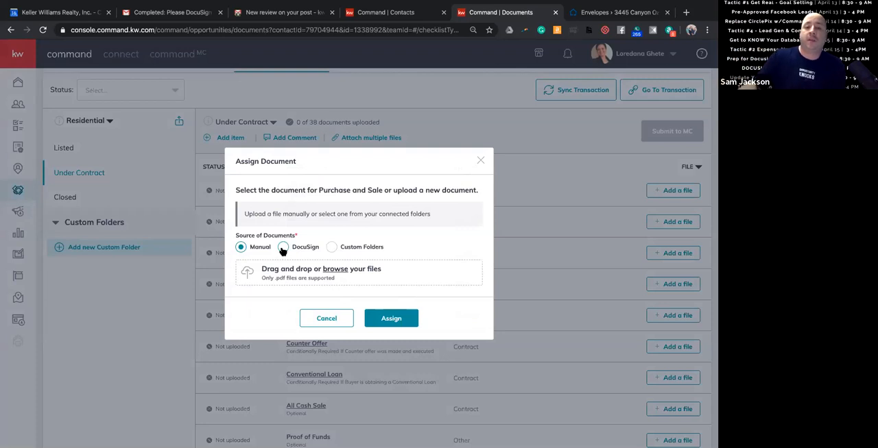
left_click(283, 248)
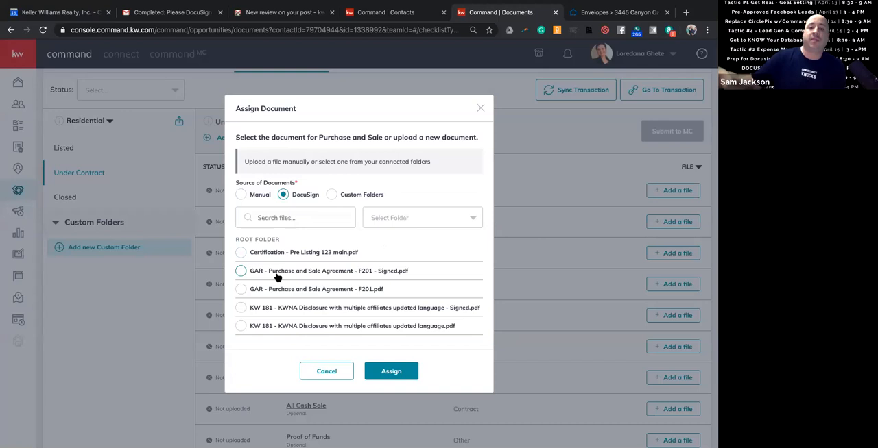
double_click(393, 271)
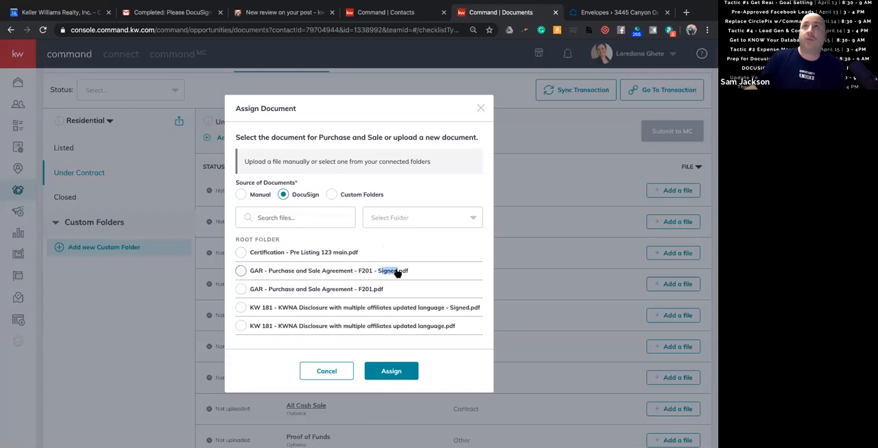
left_click(240, 271)
left_click(397, 371)
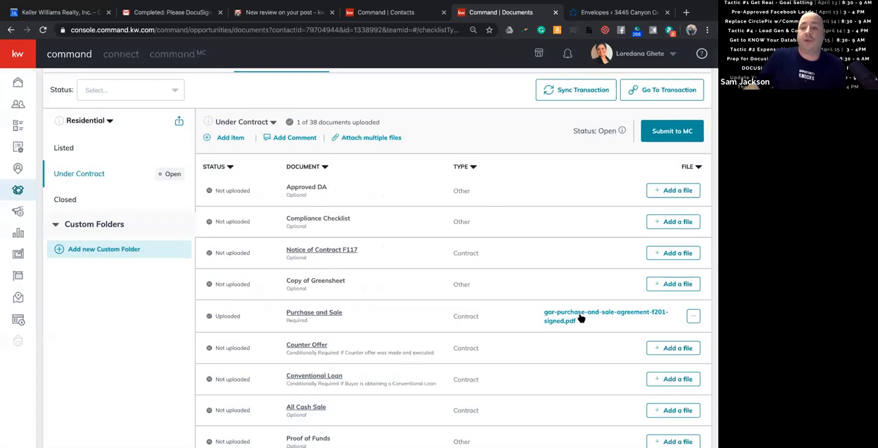
Check the file options for the assigned purchase and sale agreement, preview its opening pages, and close the preview.
left_click(693, 316)
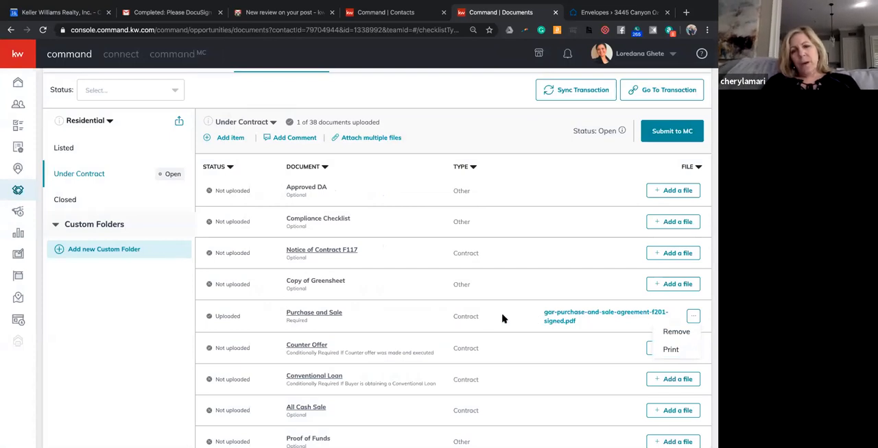
left_click(562, 320)
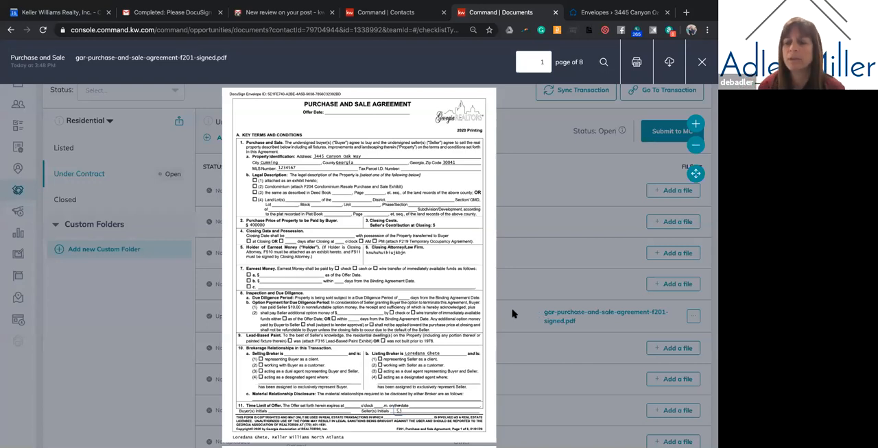
scroll(434, 285, "down", 10)
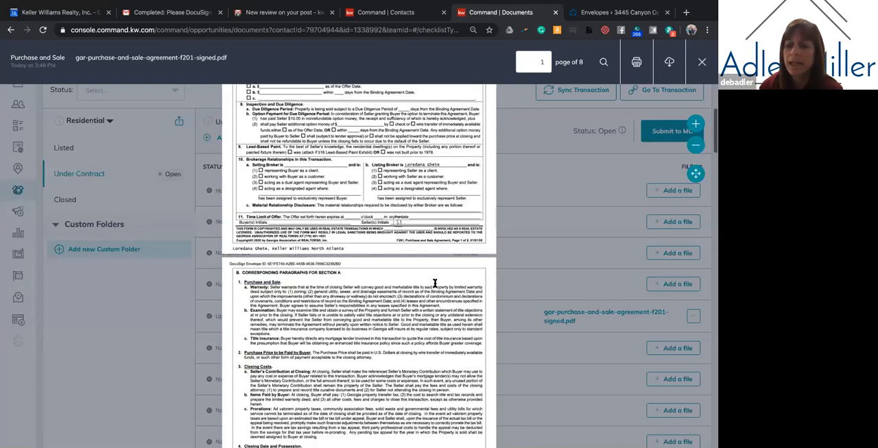
left_click(702, 62)
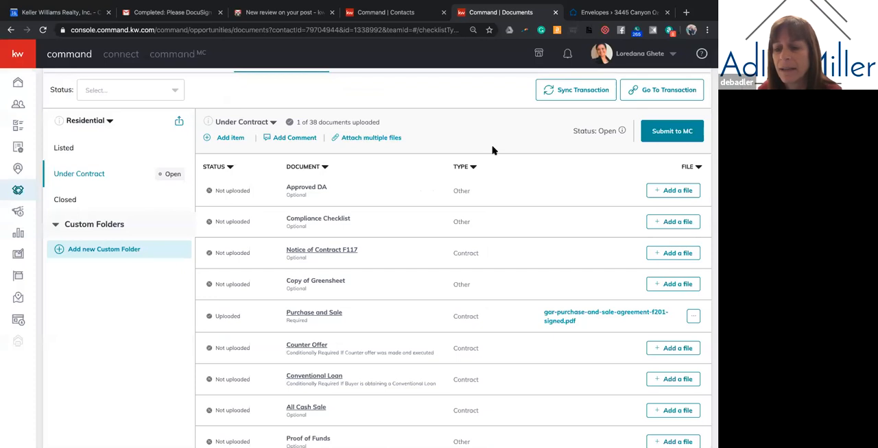
Go to the listing's transaction in DocuSign Rooms and examine My Docs, including its document upload sources and forms.
scroll(491, 151, "up", 2)
left_click(676, 183)
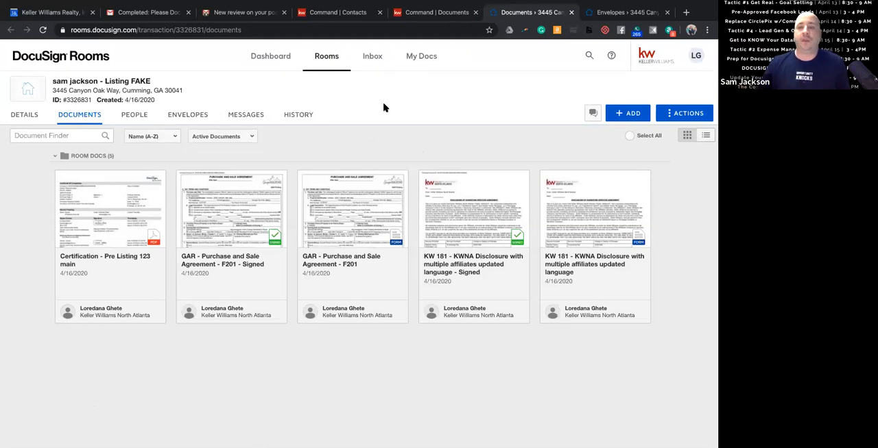
left_click(417, 61)
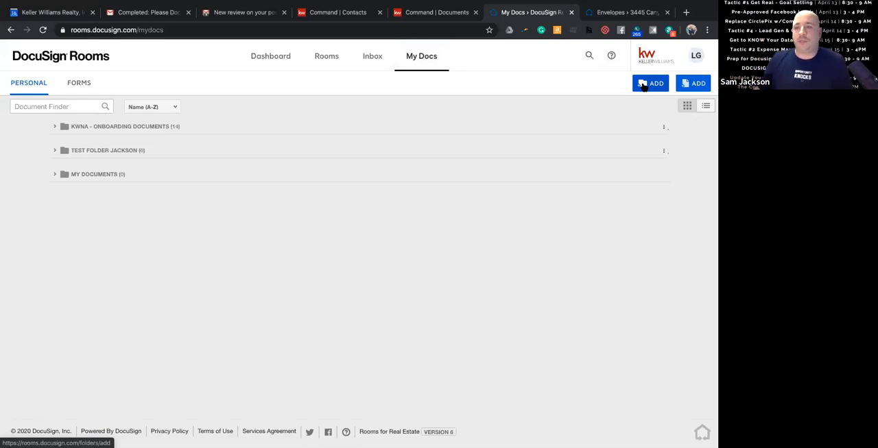
left_click(690, 85)
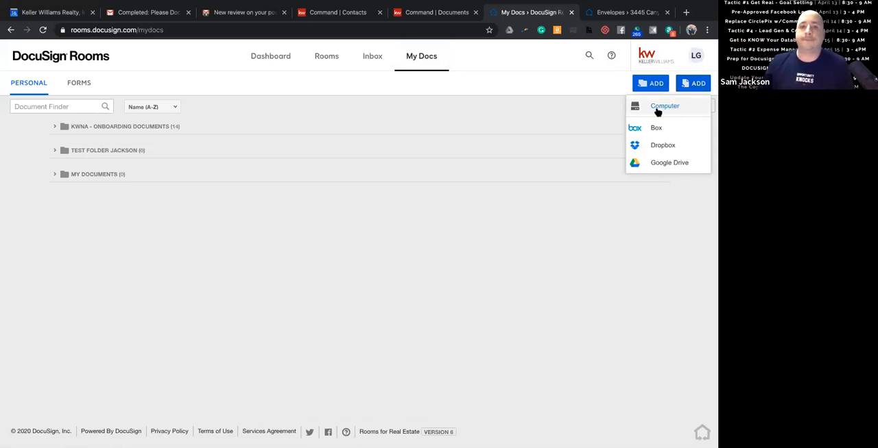
left_click(81, 90)
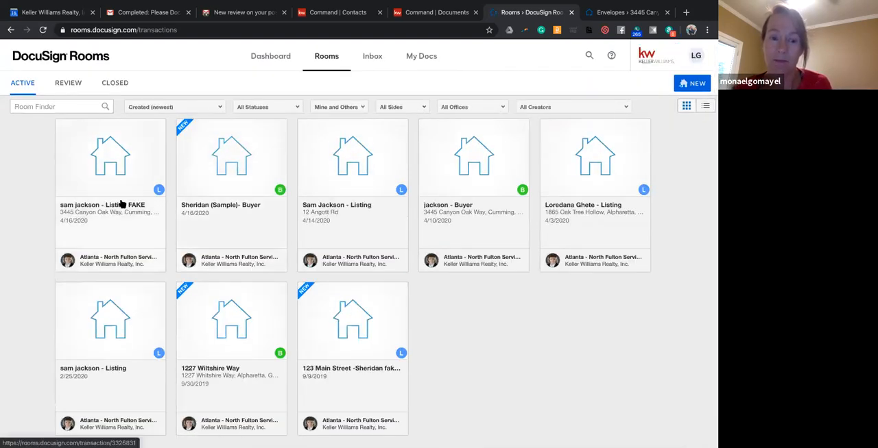
Open the Listing FAKE room's documents, view the sources for adding a document, and return to the opportunity's documents in KW Command.
left_click(105, 168)
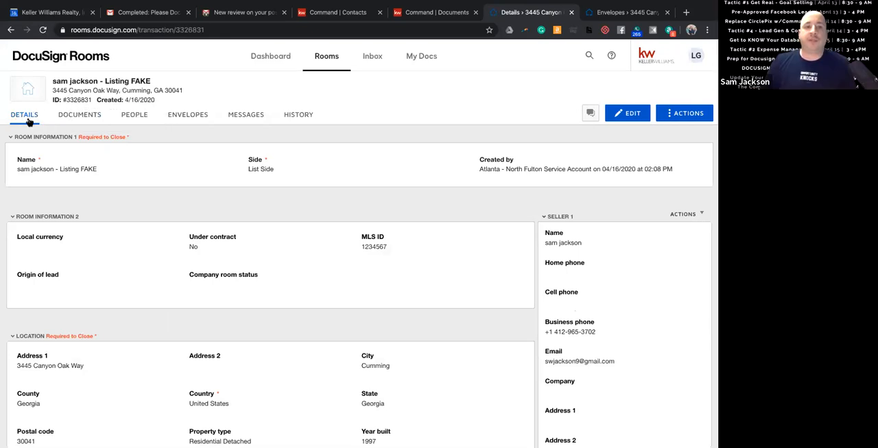
left_click(74, 117)
left_click(629, 113)
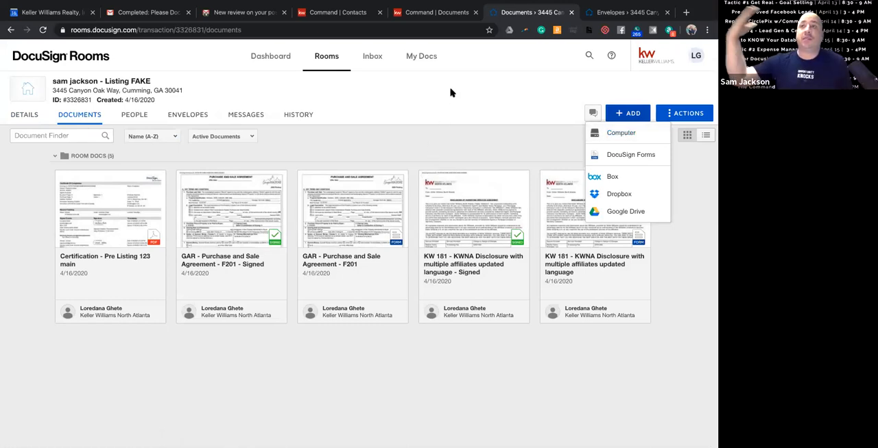
left_click(449, 13)
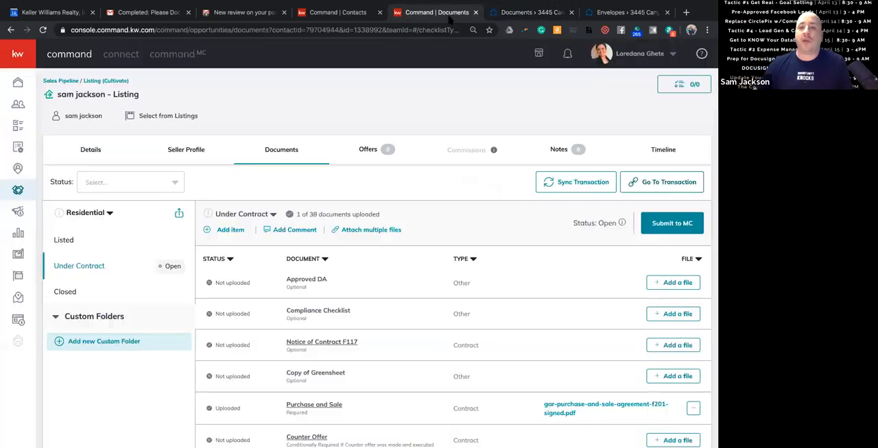
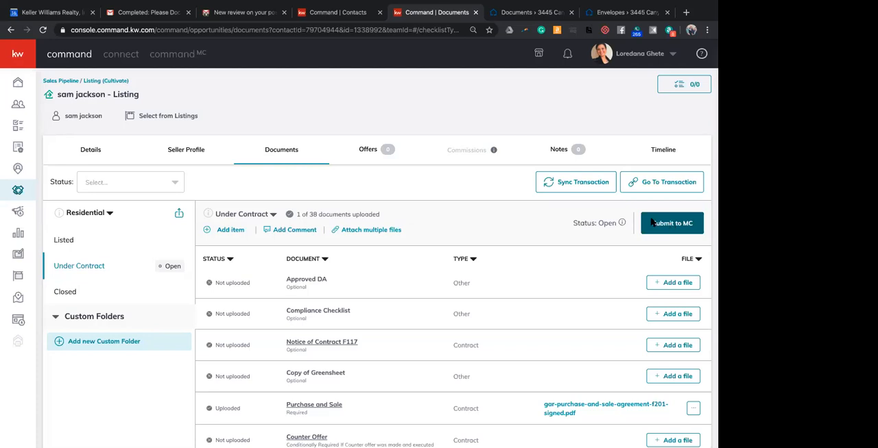
Review the Under Contract checklist, switch to the Listing FAKE room's envelopes in DocuSign Rooms, and look into the Please DocuSign draft.
scroll(420, 265, "down", 1)
scroll(418, 265, "down", 2)
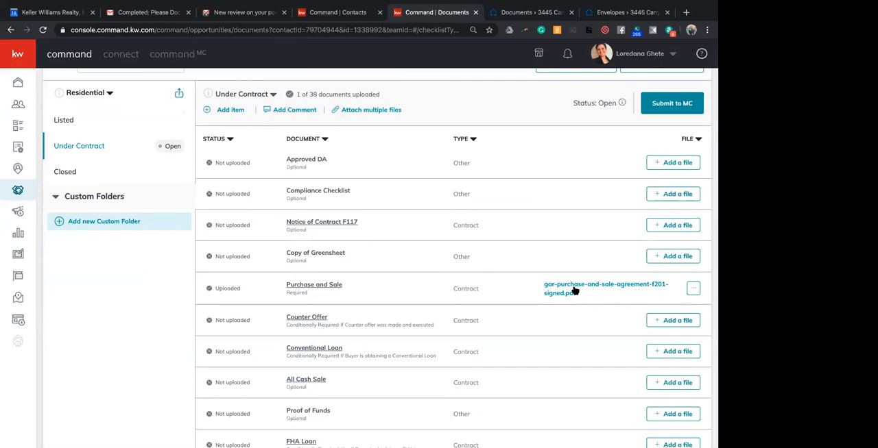
scroll(575, 292, "up", 3)
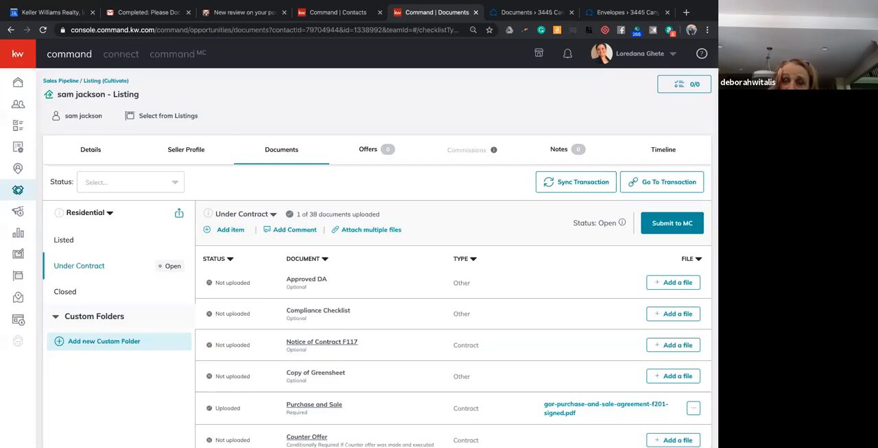
left_click(604, 10)
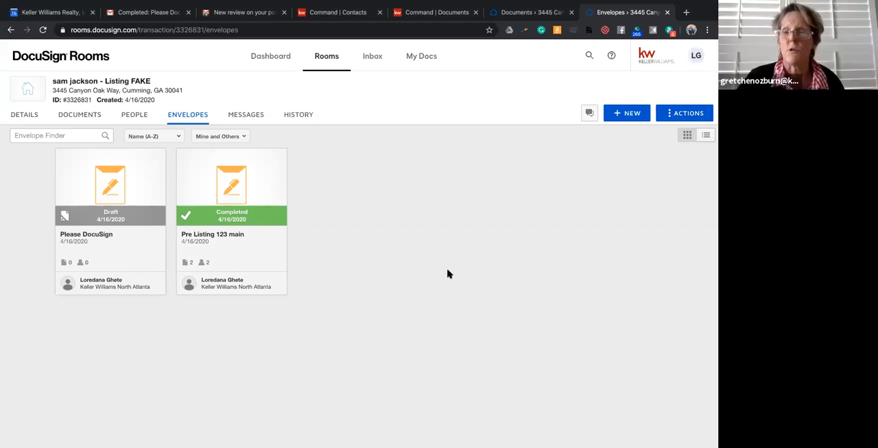
left_click(113, 188)
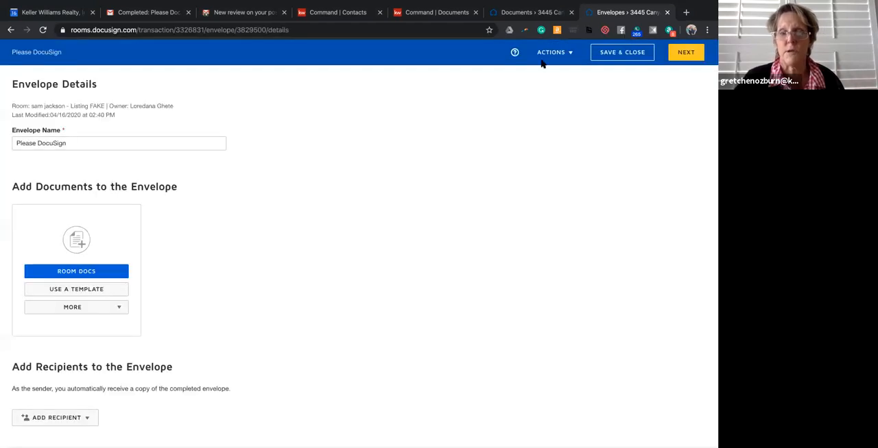
left_click(11, 30)
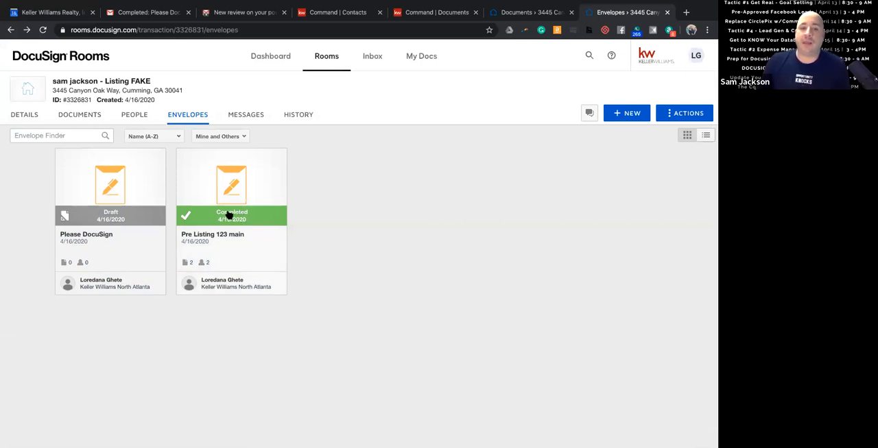
Open the completed envelope "Pre Listing 123 main", examine its recipients and document options, and close it.
left_click(234, 218)
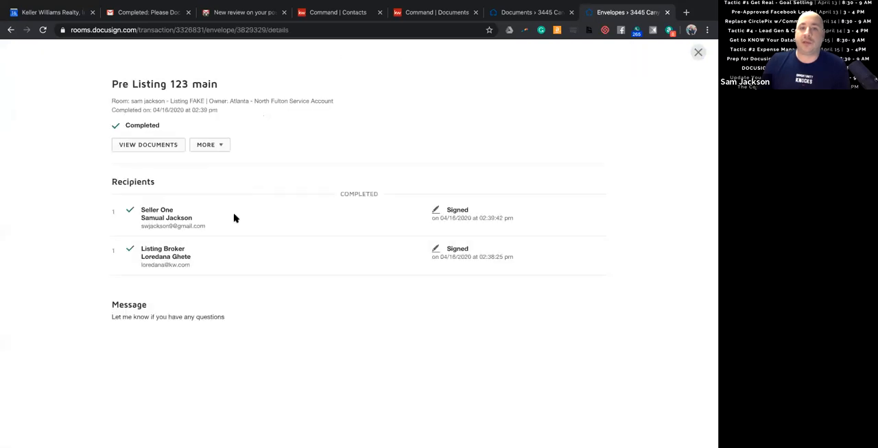
left_click(222, 146)
left_click(163, 144)
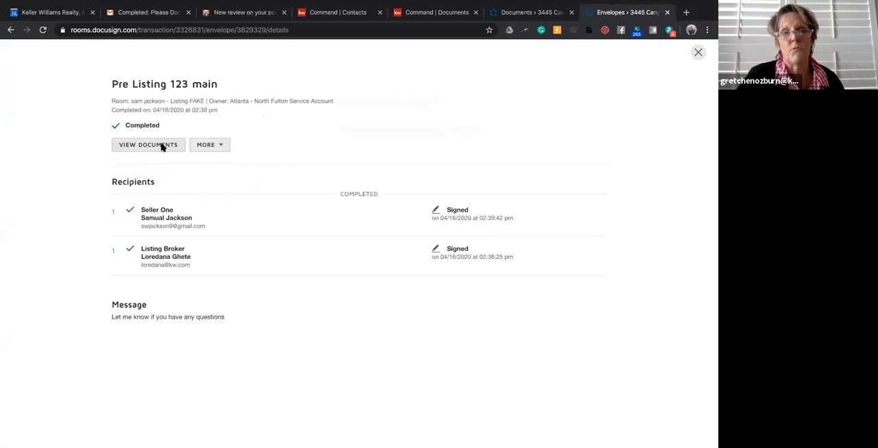
left_click(379, 153)
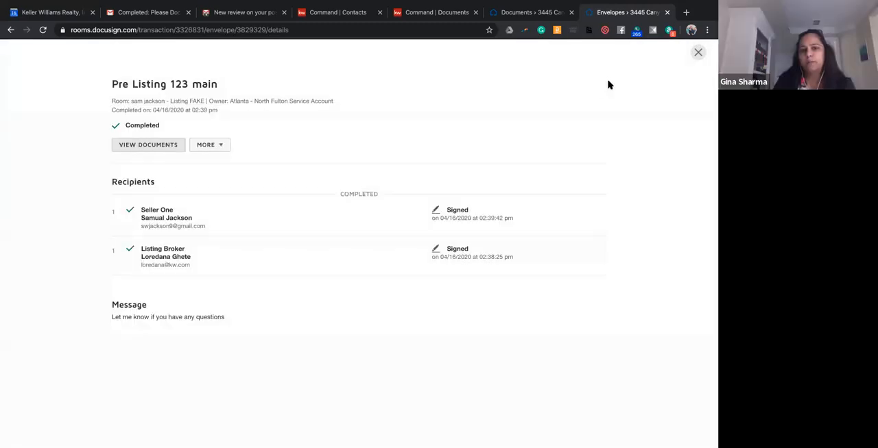
left_click(696, 53)
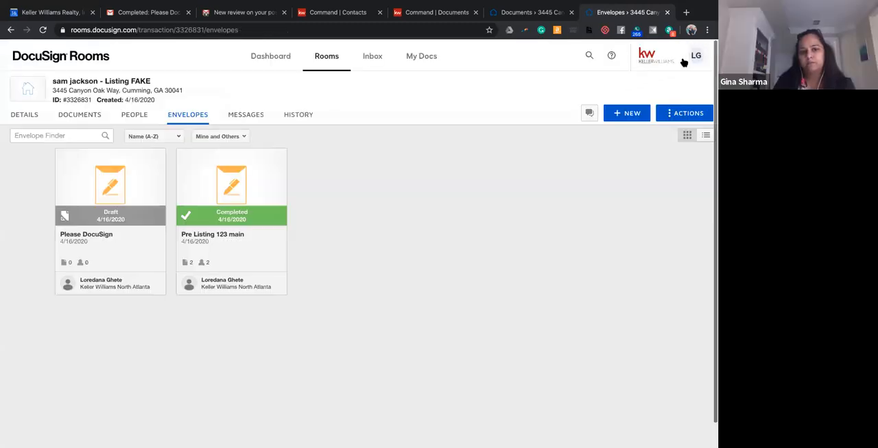
Go to the Listing FAKE room's people, examine the transaction sides offered in the room invitation form, and close that page.
left_click(33, 118)
left_click(134, 117)
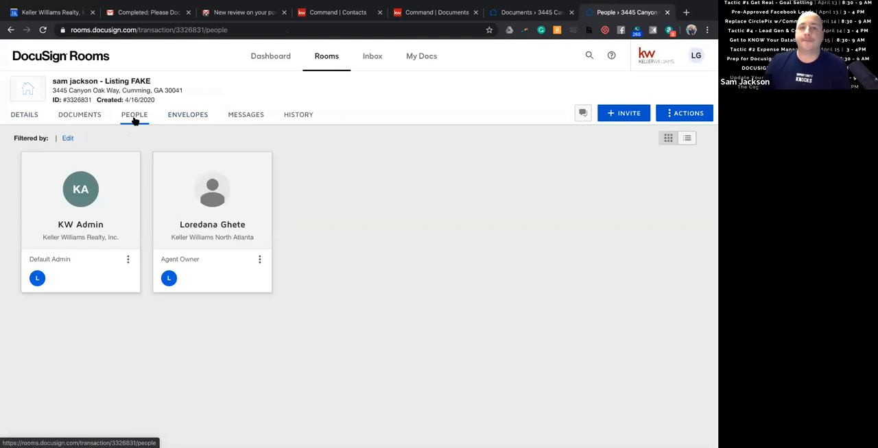
left_click(622, 113)
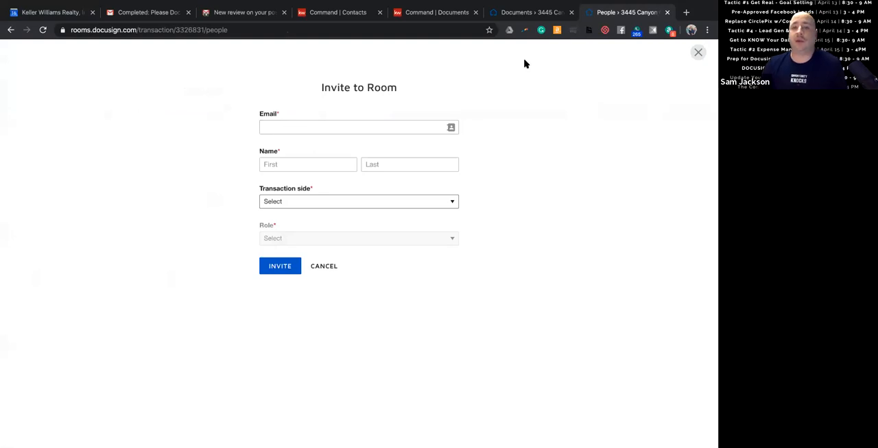
left_click(411, 203)
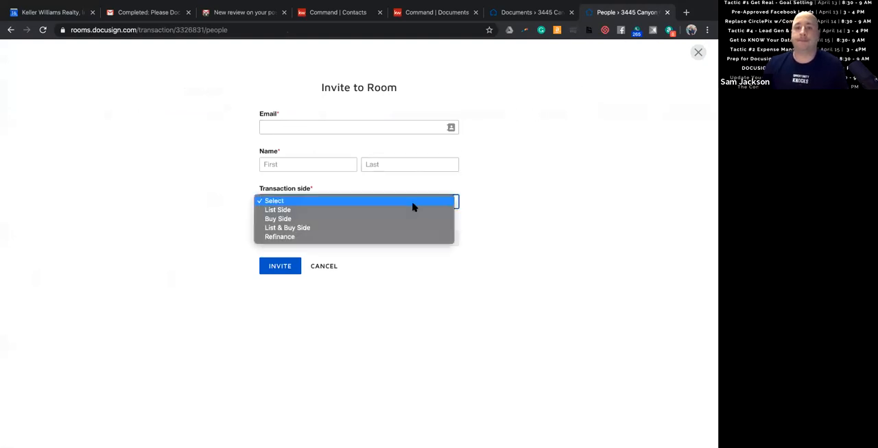
left_click(556, 179)
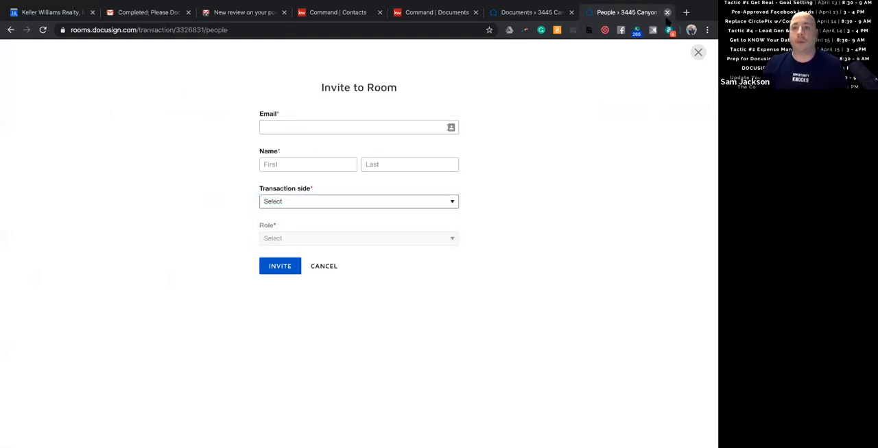
left_click(667, 13)
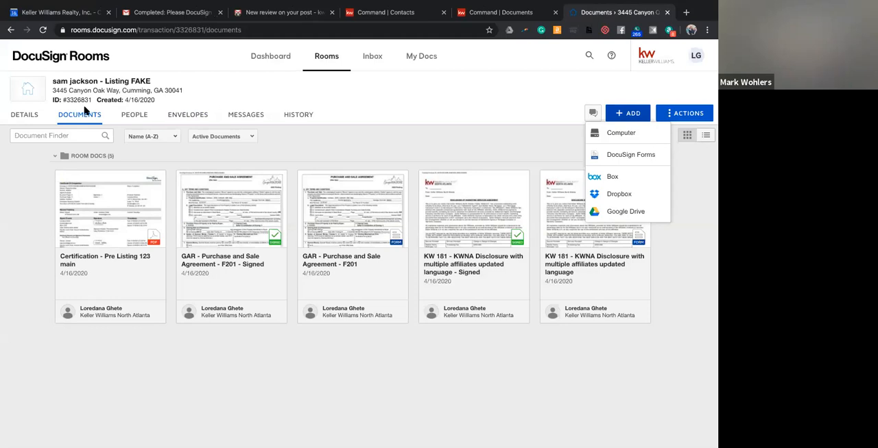
View the Listing FAKE room's details and examine the list of active rooms, including the first room's shortcuts.
left_click(32, 116)
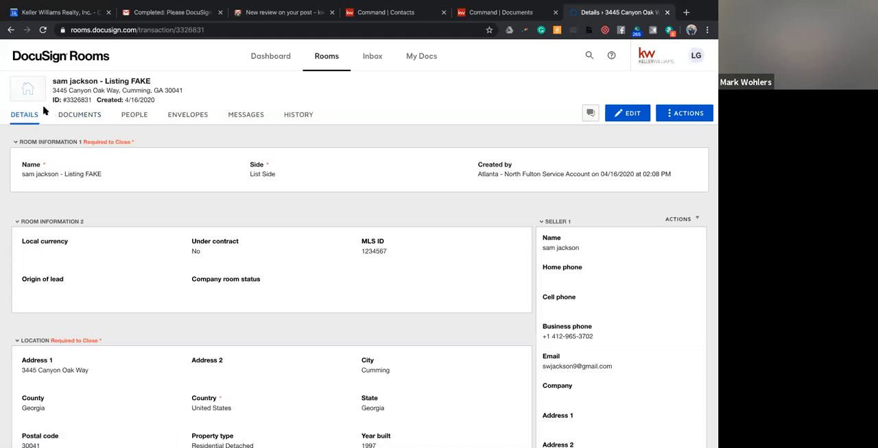
left_click(321, 61)
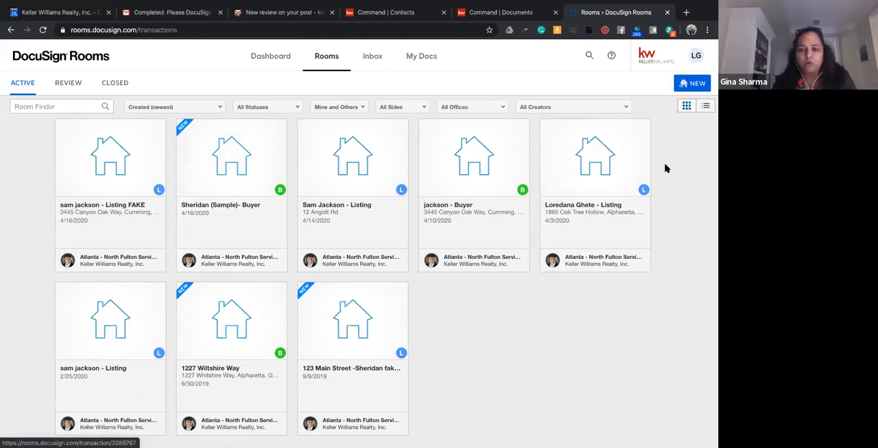
mouse_move(129, 148)
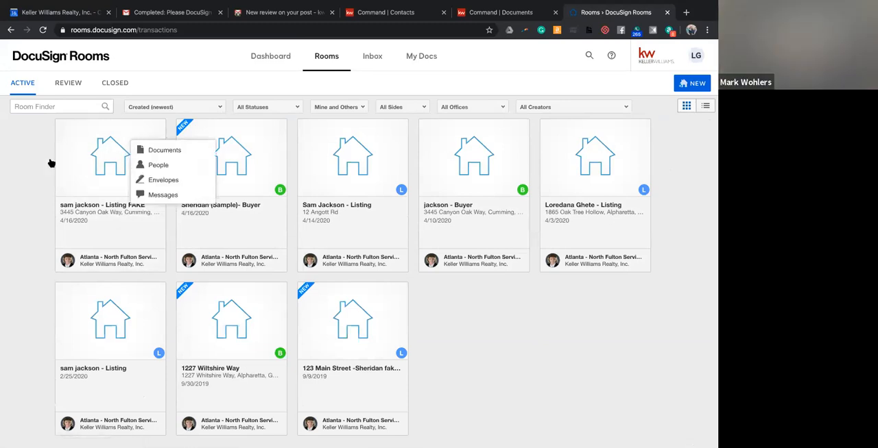
scroll(4, 176, "down", 2)
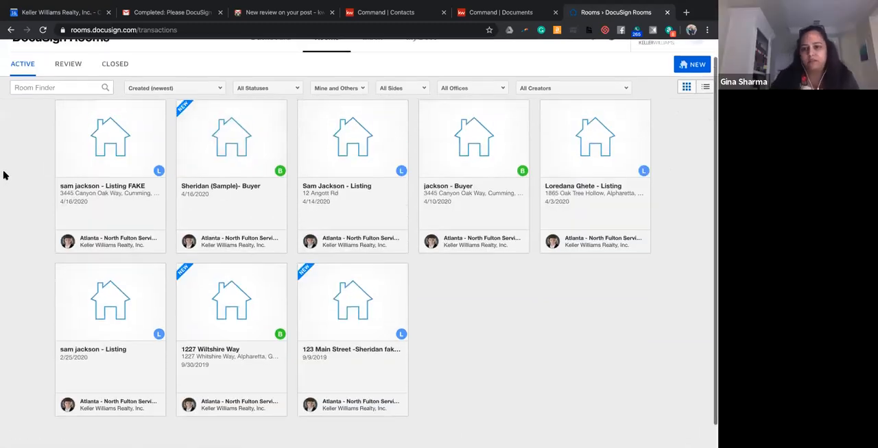
scroll(4, 177, "up", 2)
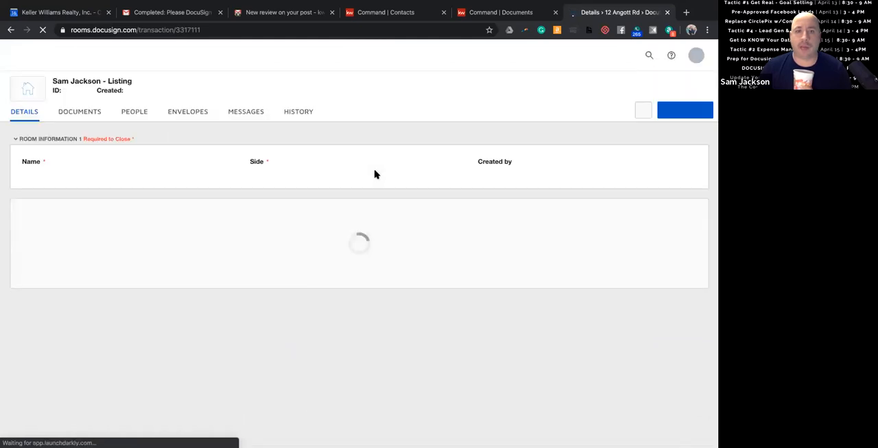
View the room actions of the listing room created 4/14/2020, return to the room list, and reopen that room.
left_click(687, 116)
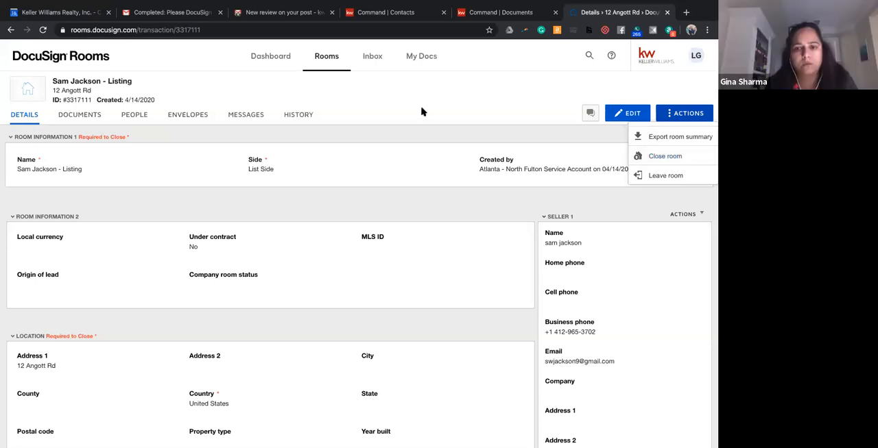
left_click(10, 30)
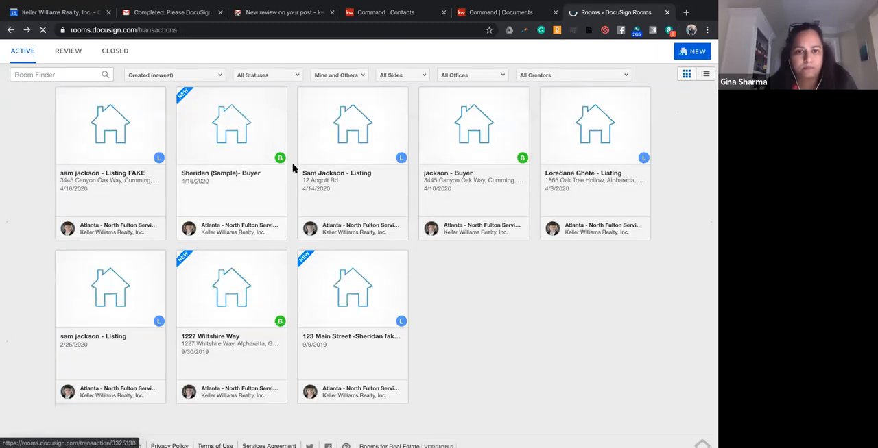
left_click(352, 164)
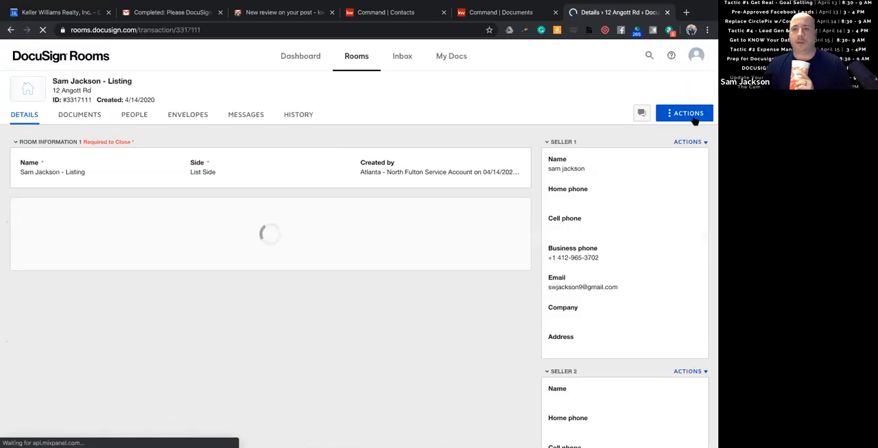
Try to leave the listing room created 4/14/2020 and dismiss the Leave Room dialog.
left_click(691, 115)
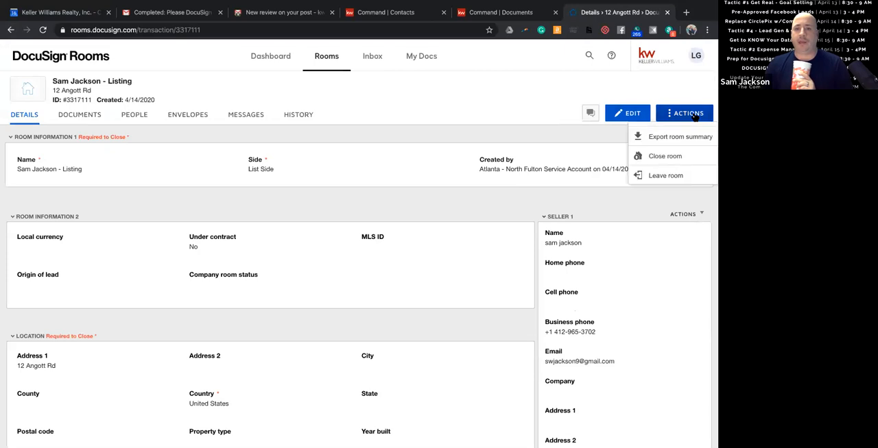
left_click(679, 176)
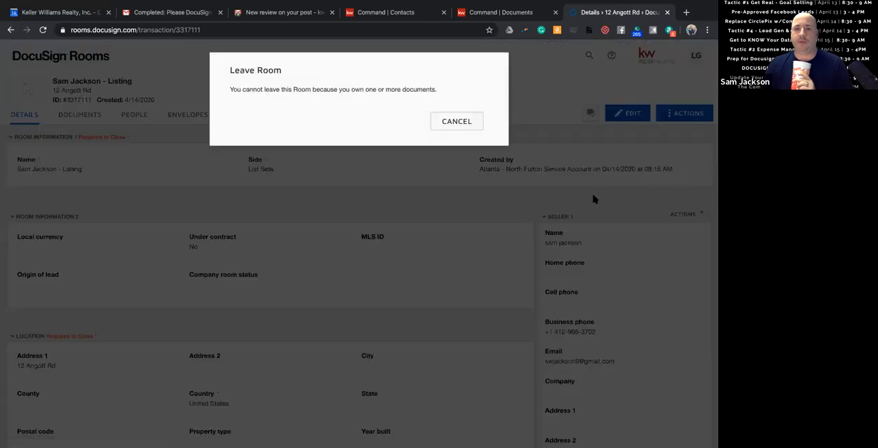
left_click(458, 122)
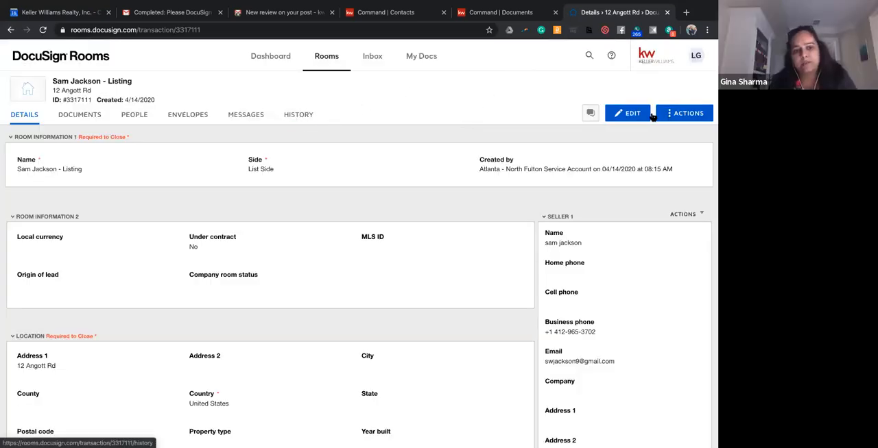
Open the room's details for editing, view the Room Image Edit dialog, and cancel the image change.
left_click(625, 115)
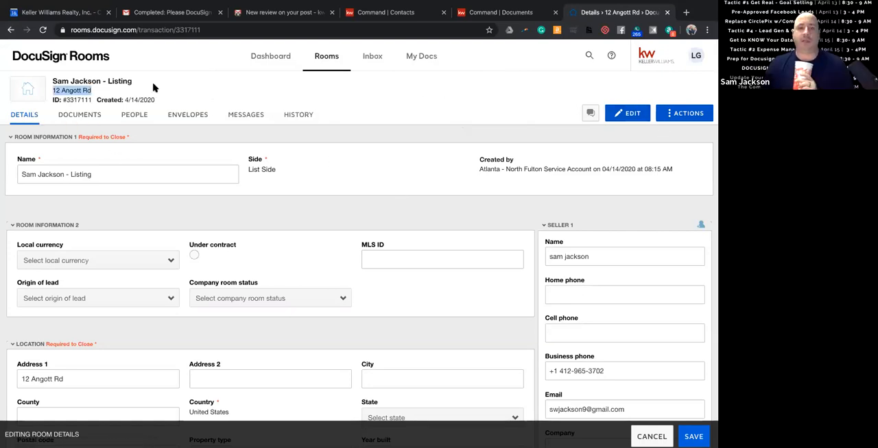
left_click(27, 88)
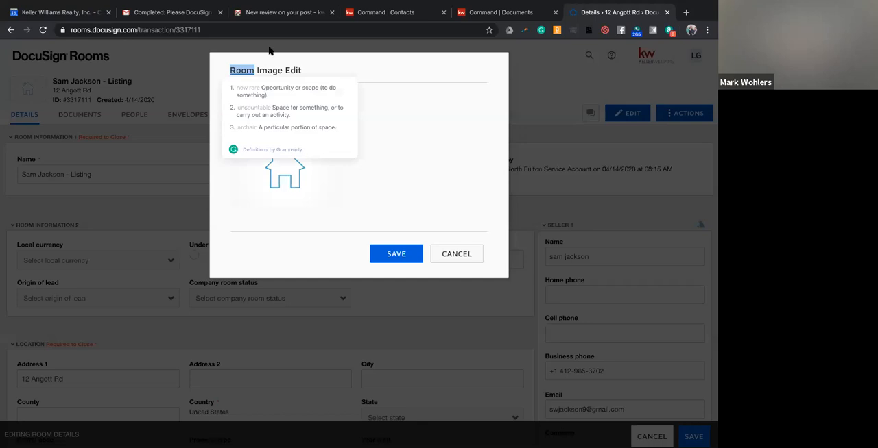
left_click(458, 260)
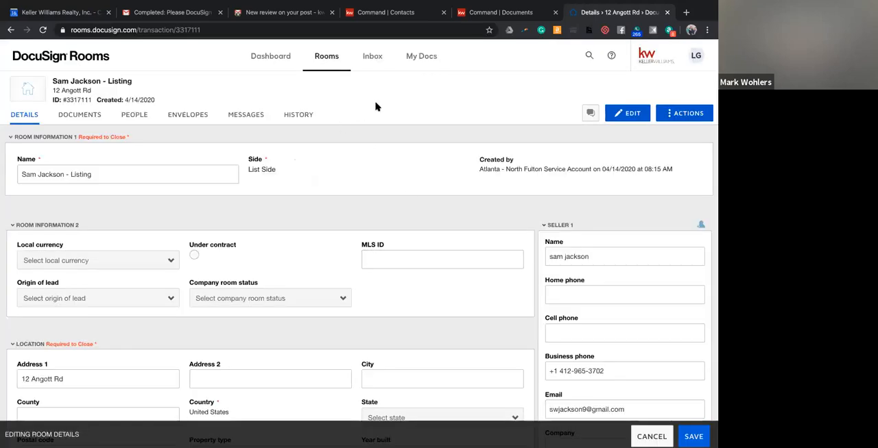
Open the Close Room form for the listing, examine the available closing statuses, and cancel the form.
left_click(686, 113)
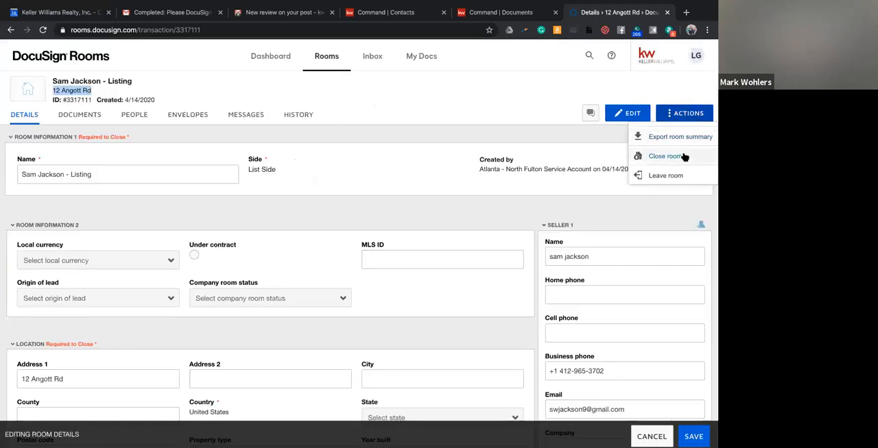
left_click(665, 157)
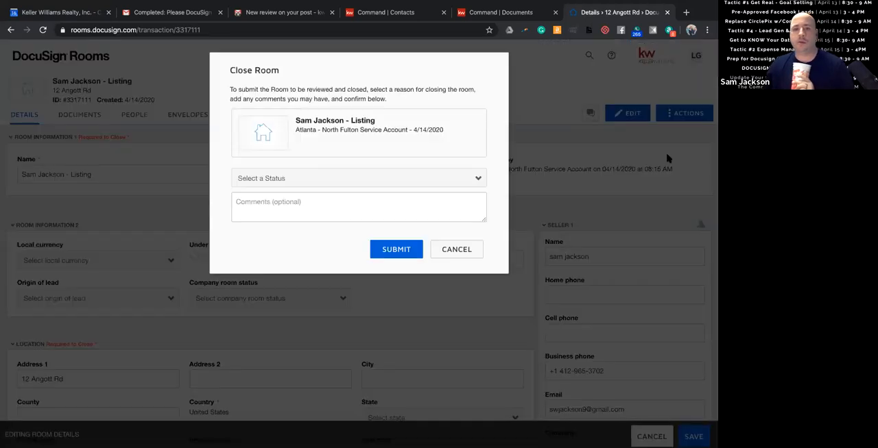
left_click(425, 179)
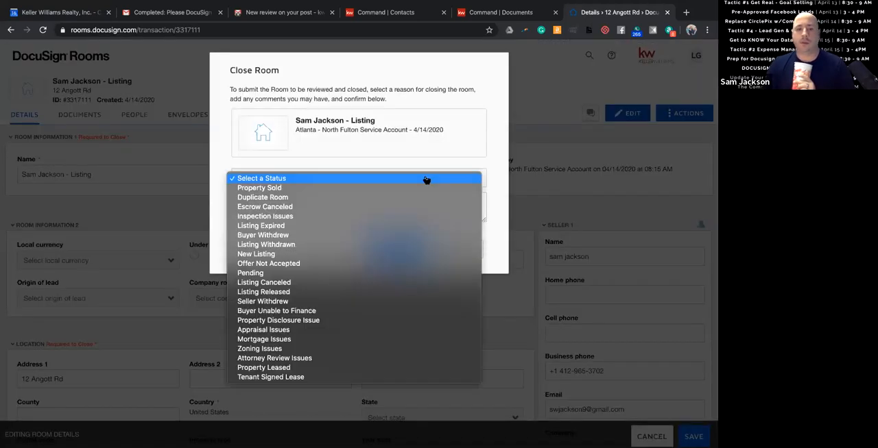
left_click(544, 79)
left_click(456, 249)
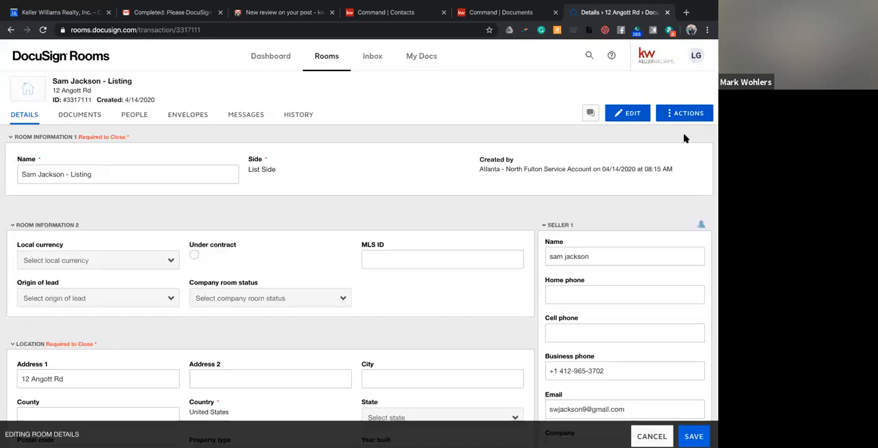
Submit the listing room created 4/14/2020 for closing with the status Duplicate Room and the comment FAKE.
left_click(685, 114)
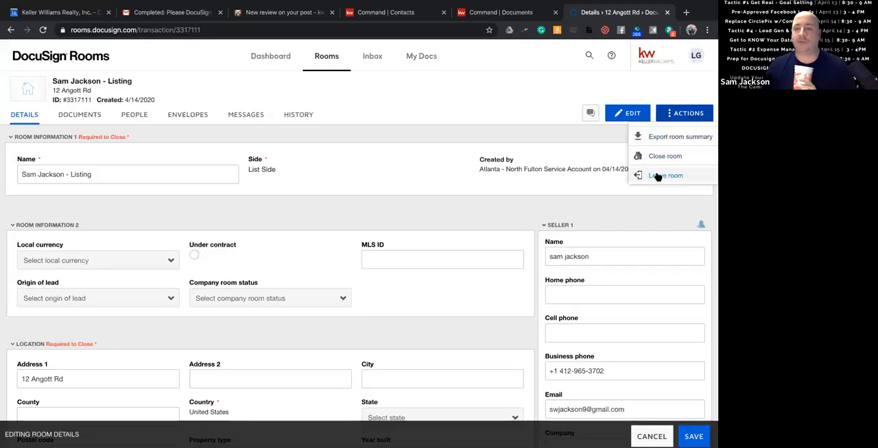
left_click(662, 156)
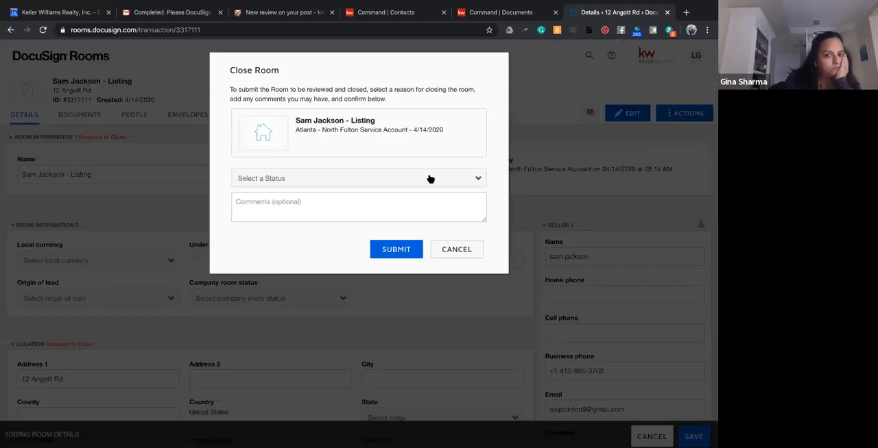
left_click(323, 178)
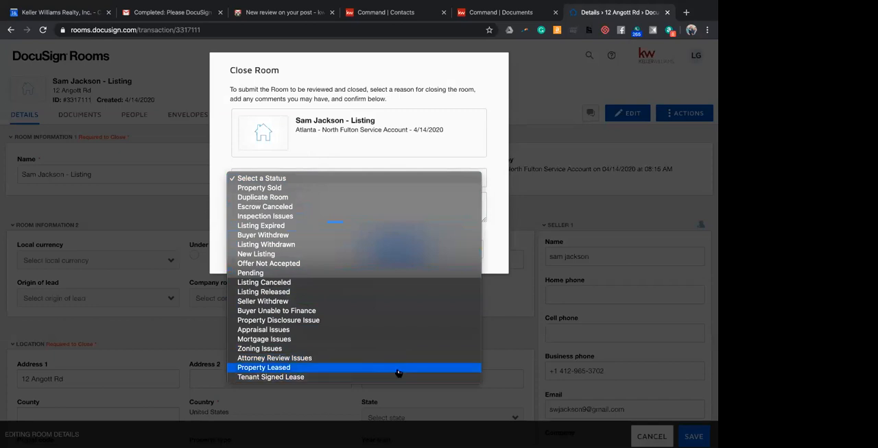
left_click(296, 197)
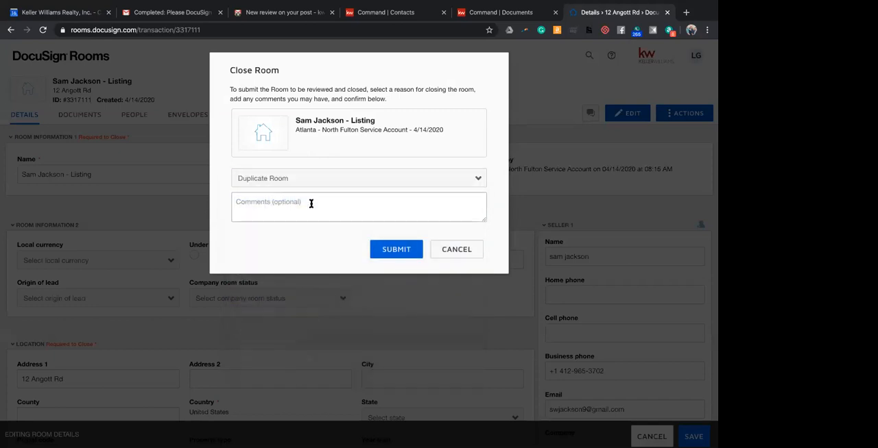
left_click(311, 204)
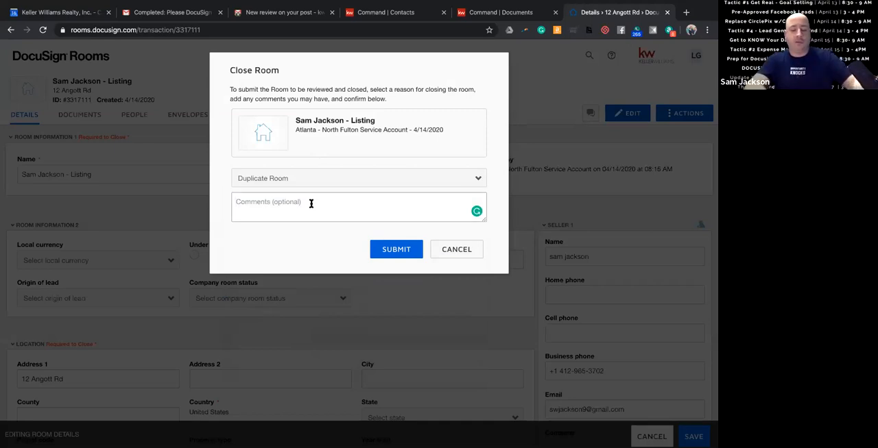
type("FAKE")
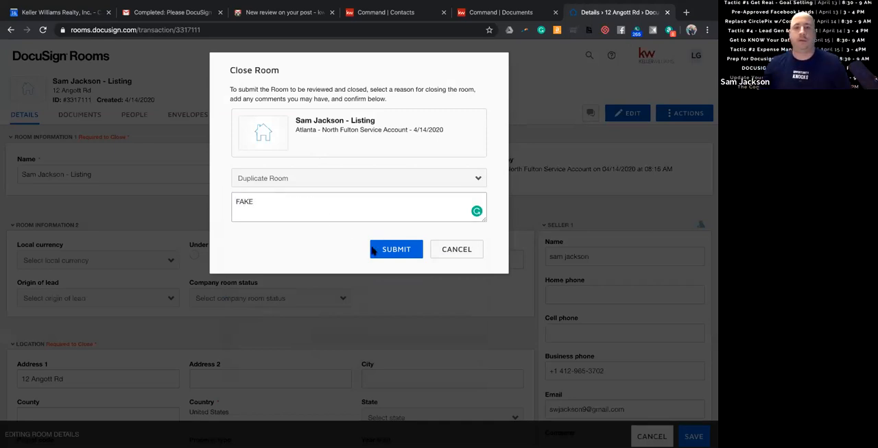
left_click(404, 258)
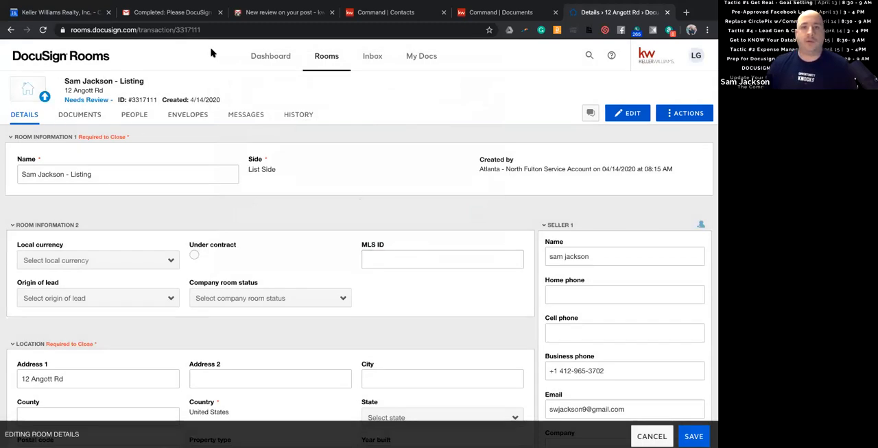
Return to the room list and examine its sort order, status, ownership, side and office filters without changing them.
left_click(307, 61)
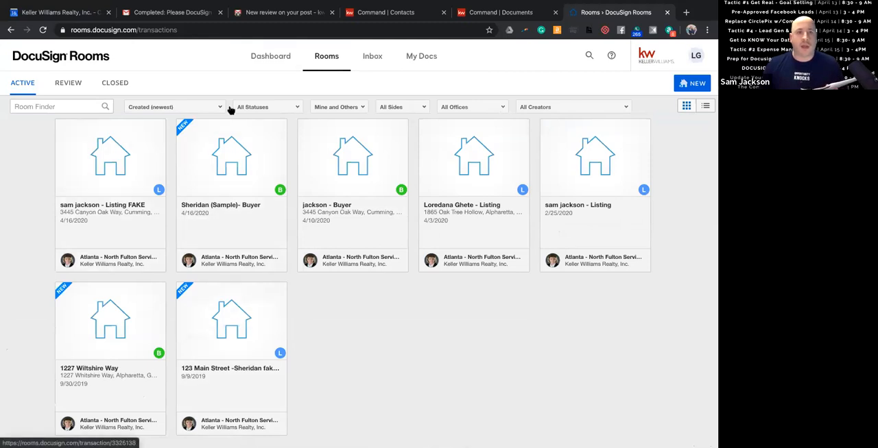
left_click(195, 109)
left_click(219, 93)
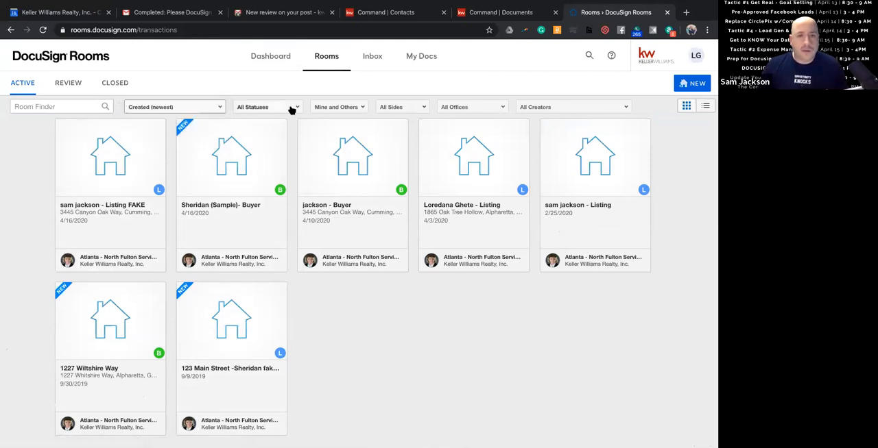
left_click(293, 107)
left_click(275, 87)
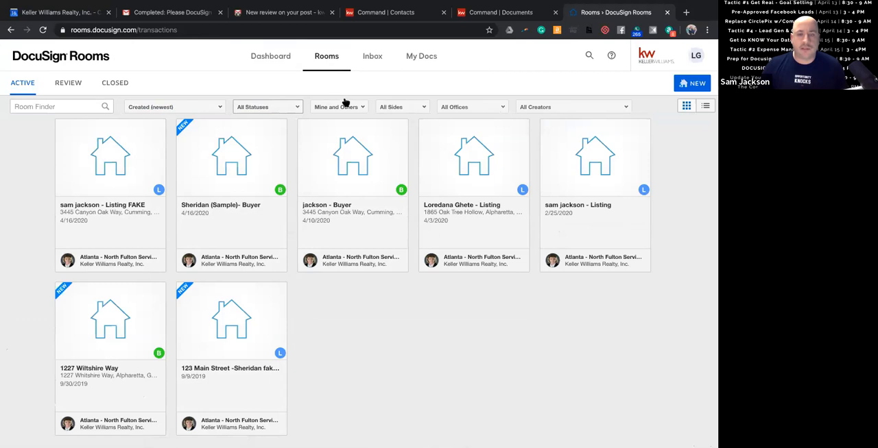
left_click(346, 107)
left_click(335, 90)
left_click(403, 107)
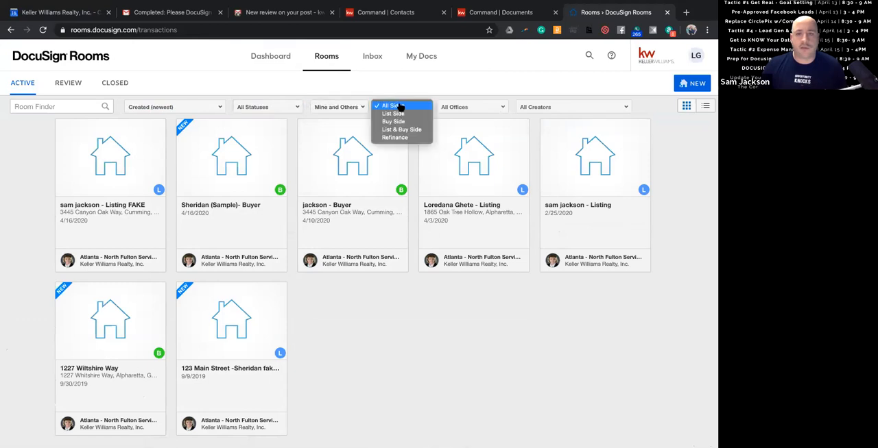
left_click(475, 96)
left_click(473, 107)
left_click(513, 78)
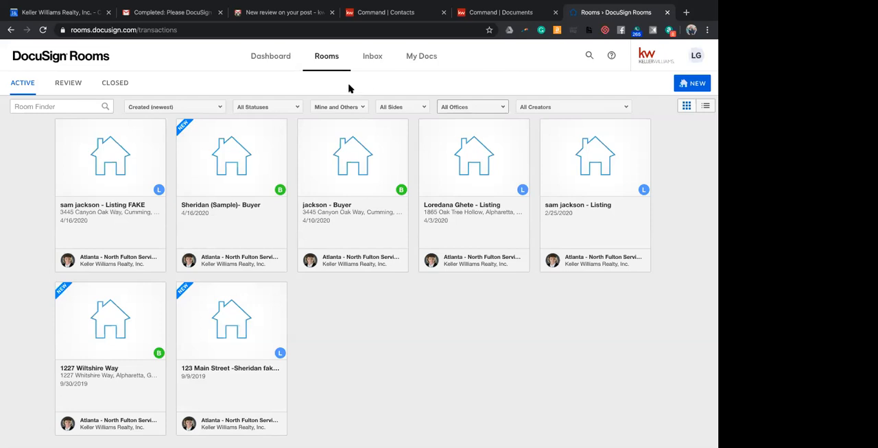
Compare the closed, under-review and active room lists to find where the submitted listing room is held.
left_click(123, 84)
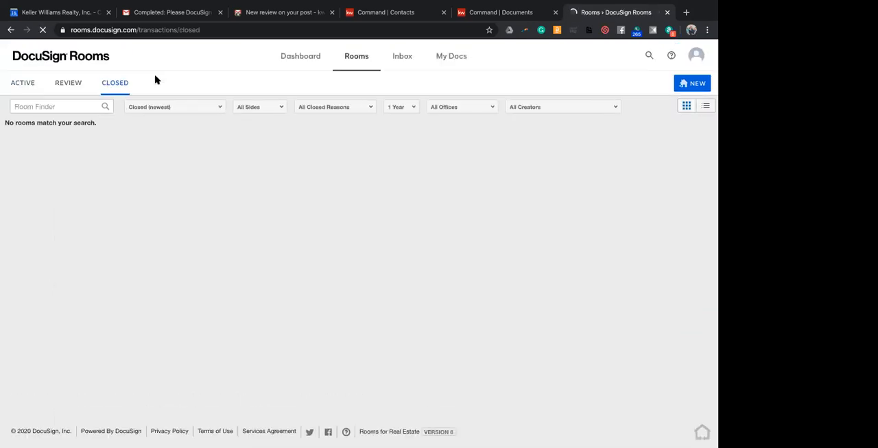
left_click(70, 87)
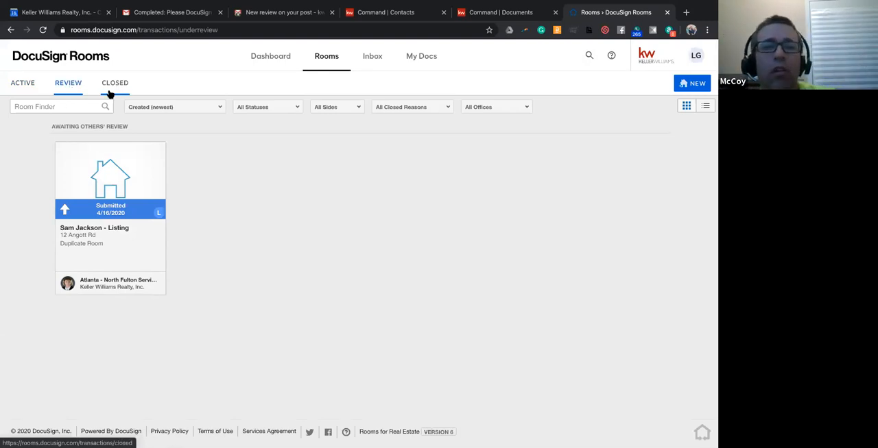
left_click(29, 87)
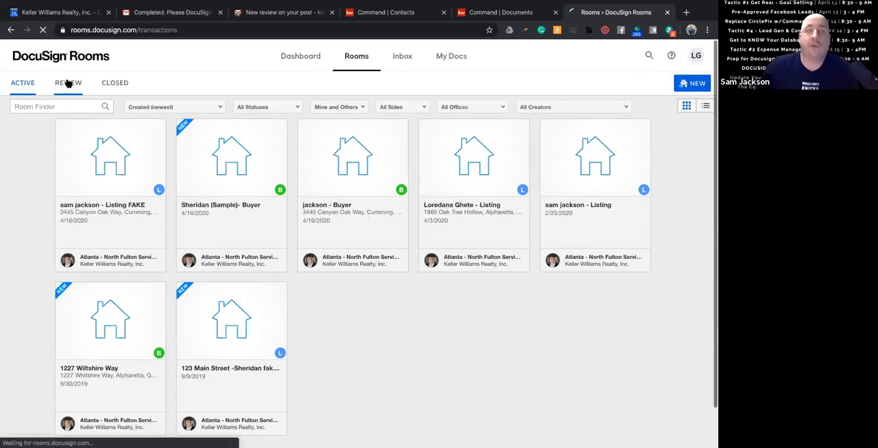
left_click(68, 83)
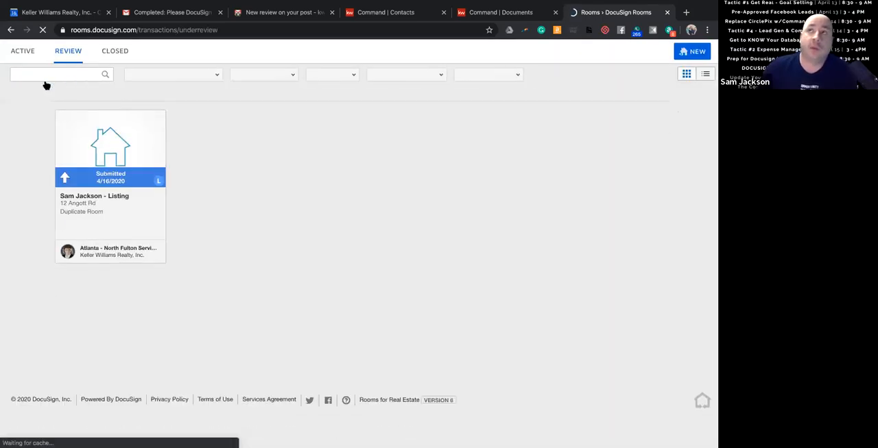
left_click(113, 83)
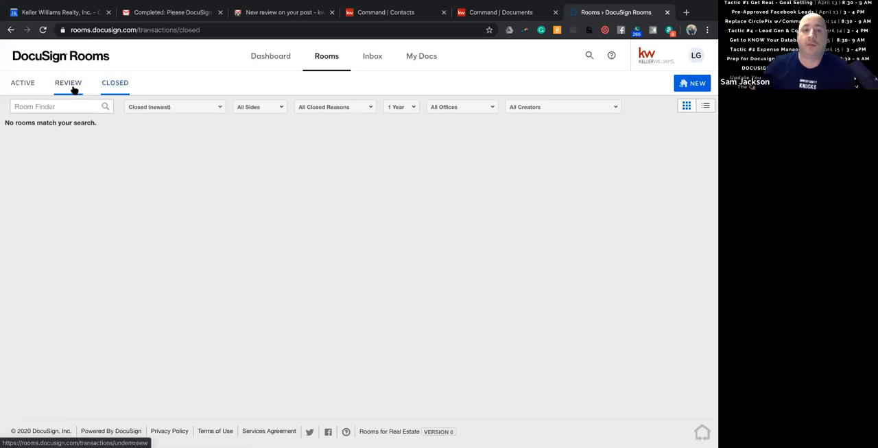
left_click(74, 89)
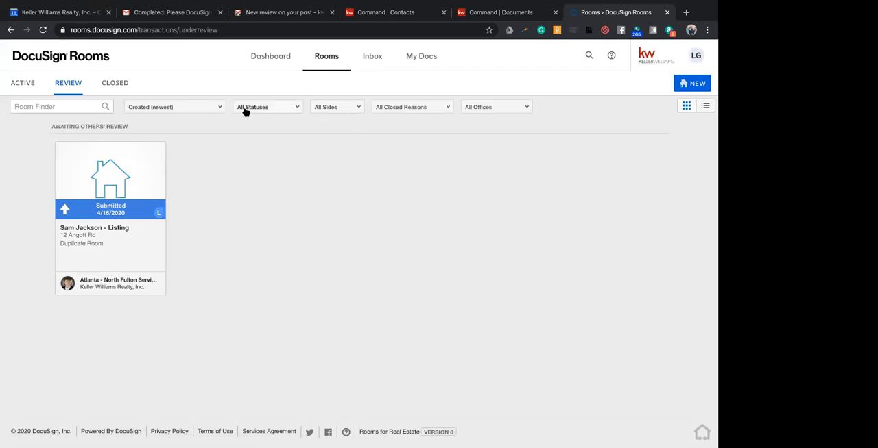
Open the documents of the active FAKE listing room created 4/16/2020.
left_click(16, 88)
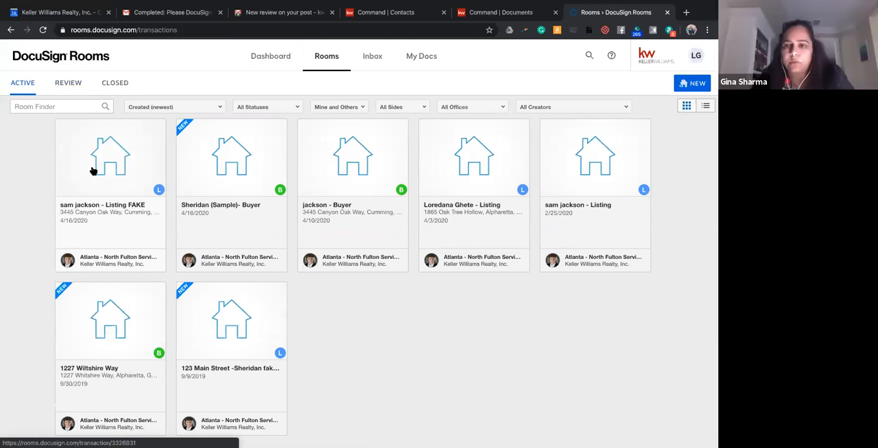
left_click(107, 165)
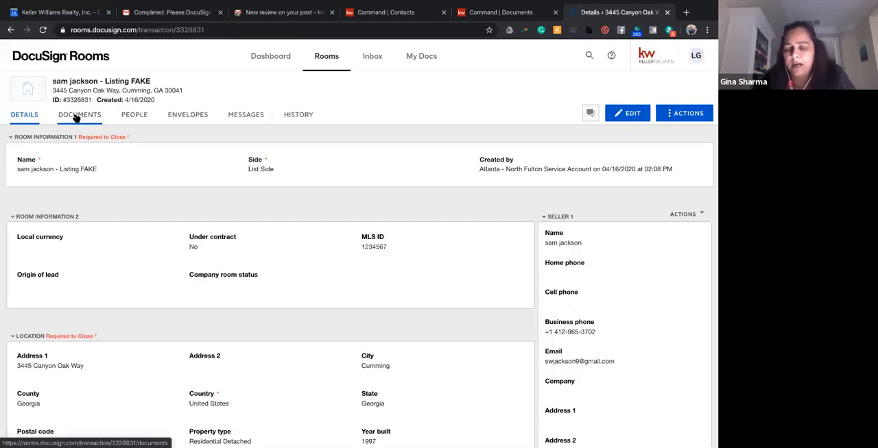
left_click(77, 116)
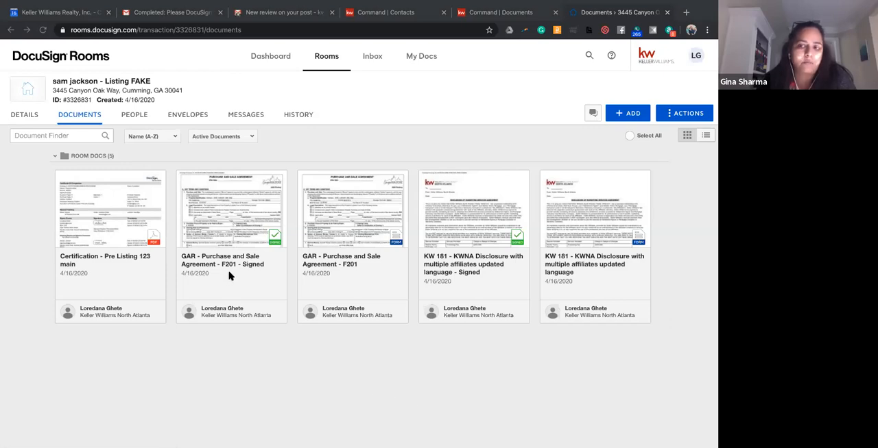
Examine the signed GAR Purchase and Sale Agreement F201 through its final signature page, and close the document.
left_click(239, 223)
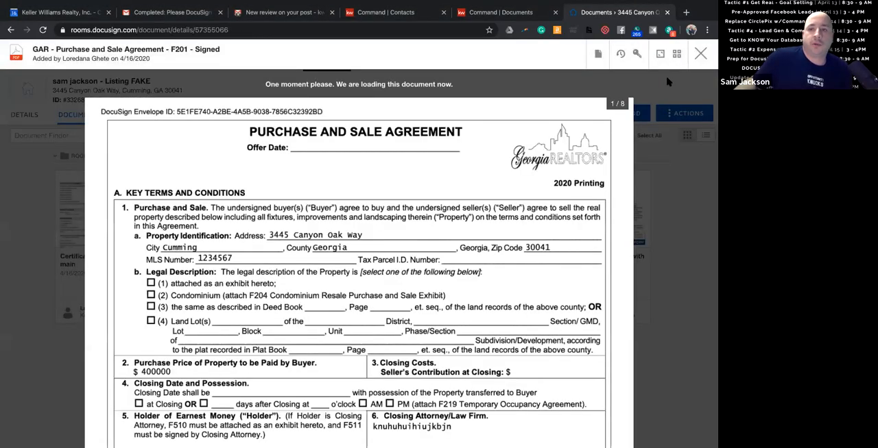
left_click(700, 53)
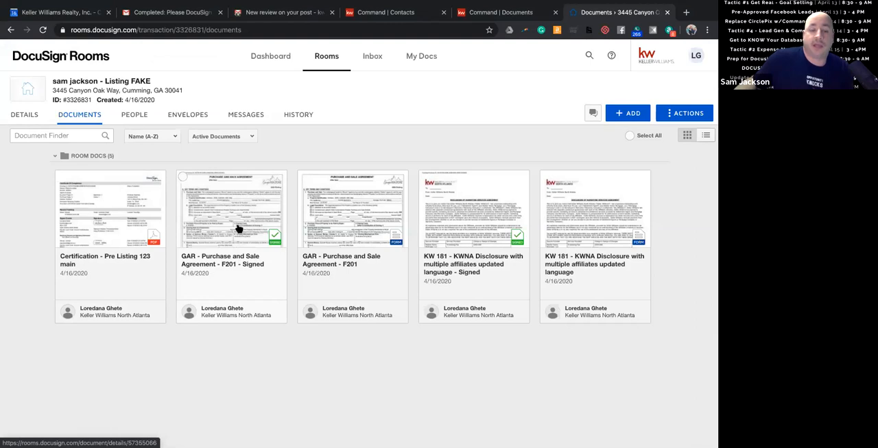
left_click(221, 203)
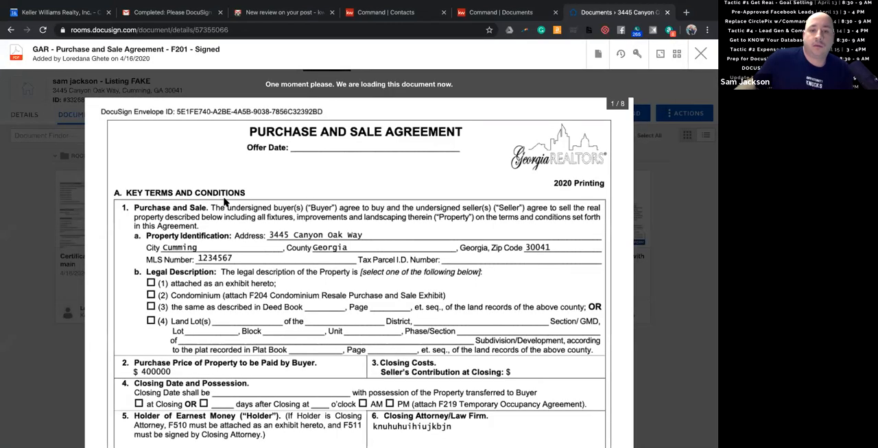
scroll(224, 202, "down", 6)
scroll(225, 200, "down", 10)
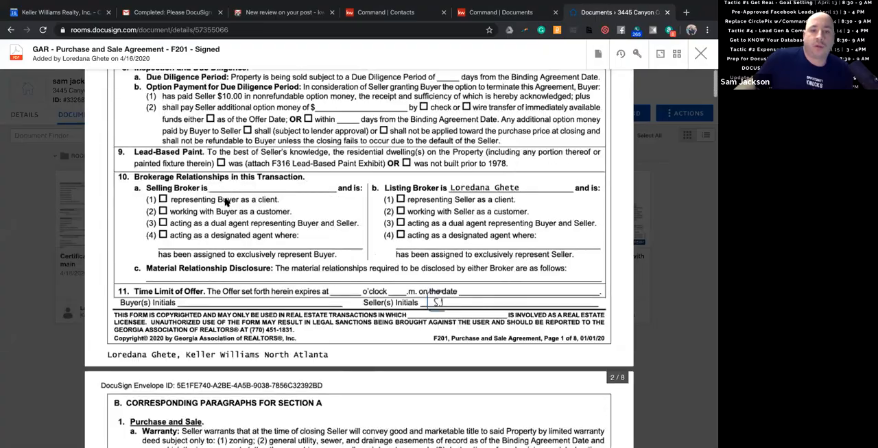
scroll(226, 200, "down", 12)
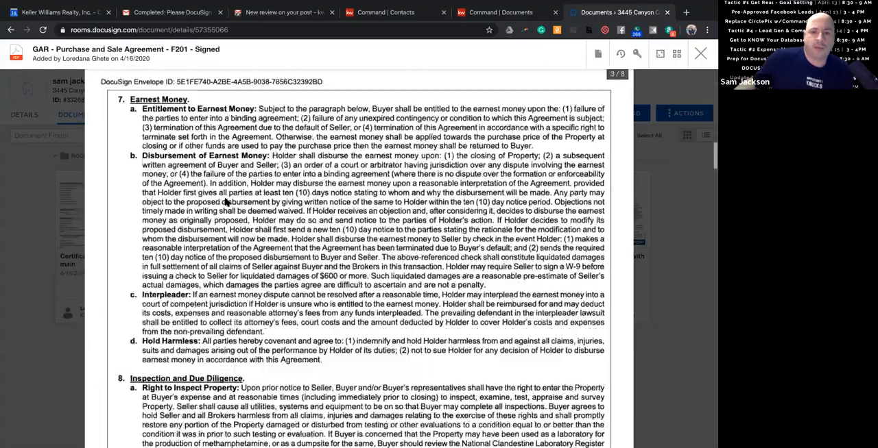
scroll(225, 201, "down", 12)
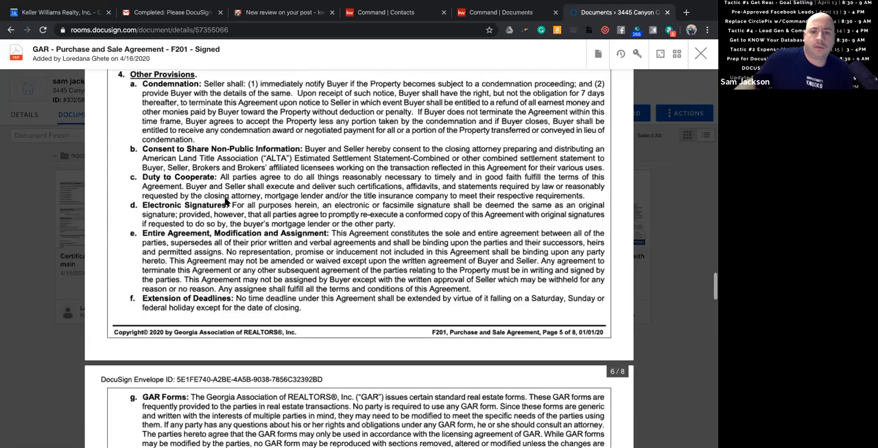
scroll(226, 200, "down", 10)
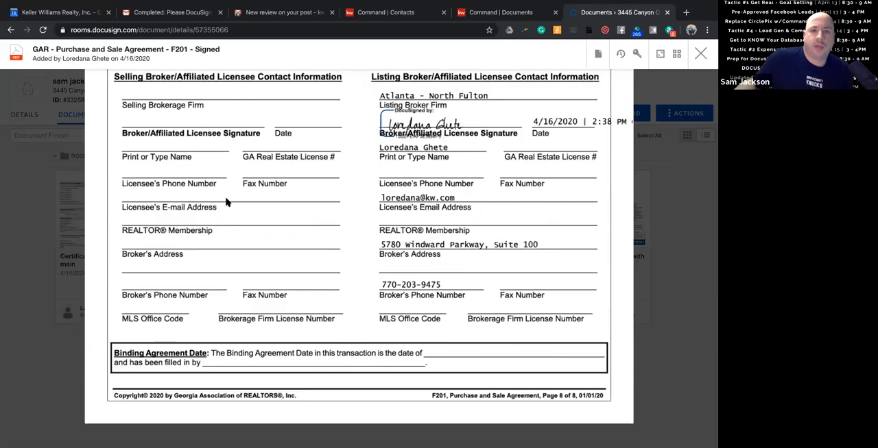
scroll(227, 202, "up", 1)
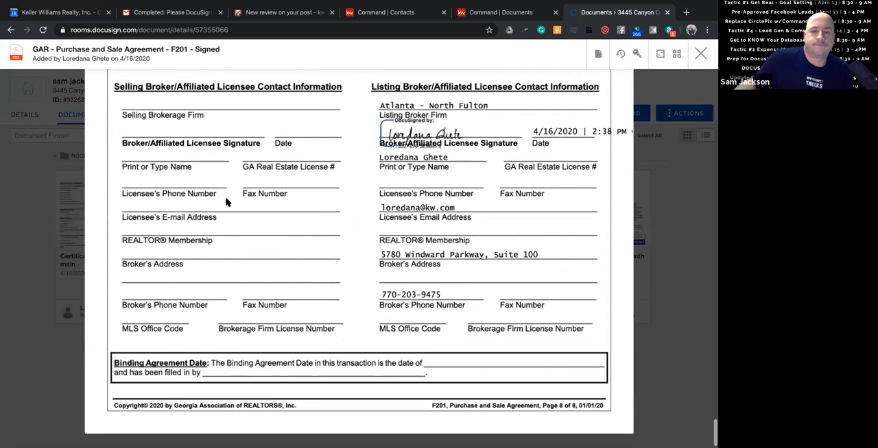
scroll(710, 113, "up", 3)
left_click(704, 53)
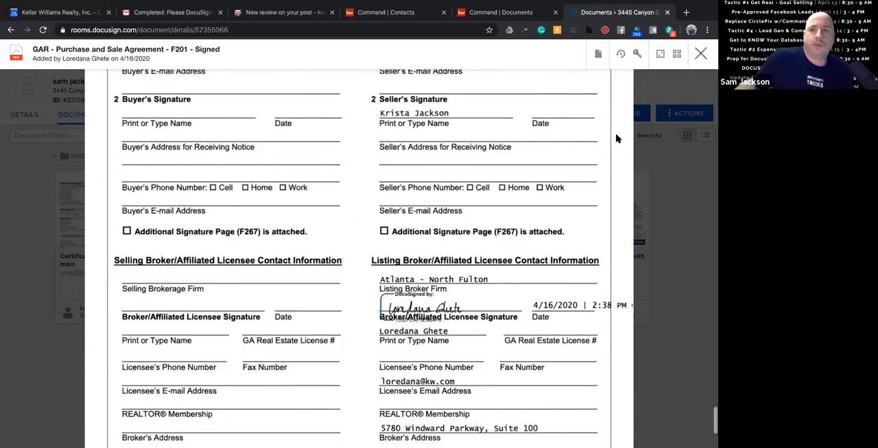
Create a signing envelope from the signed GAR Purchase and Sale Agreement F201 and try to continue without adding recipients.
left_click(182, 179)
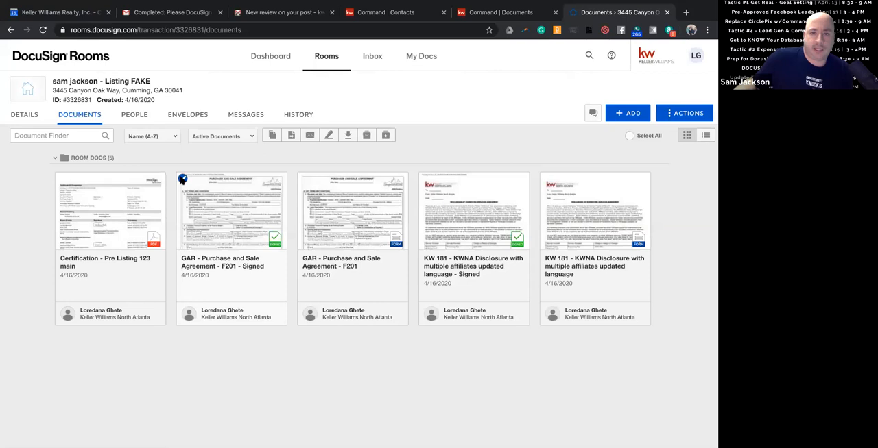
left_click(329, 136)
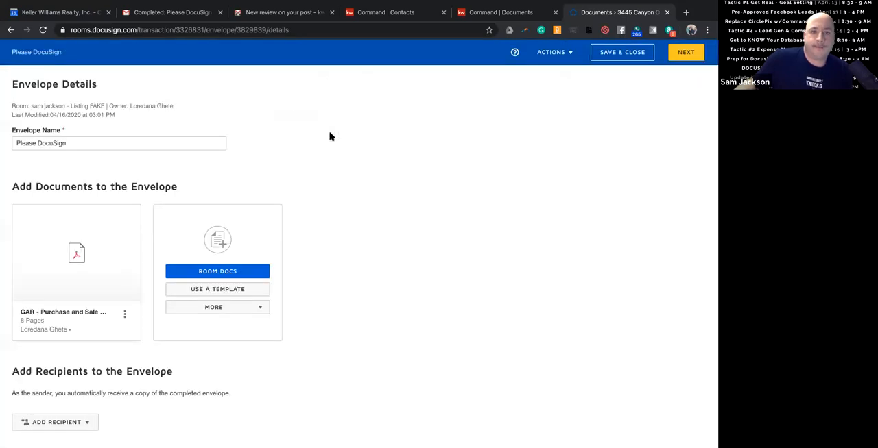
mouse_move(77, 245)
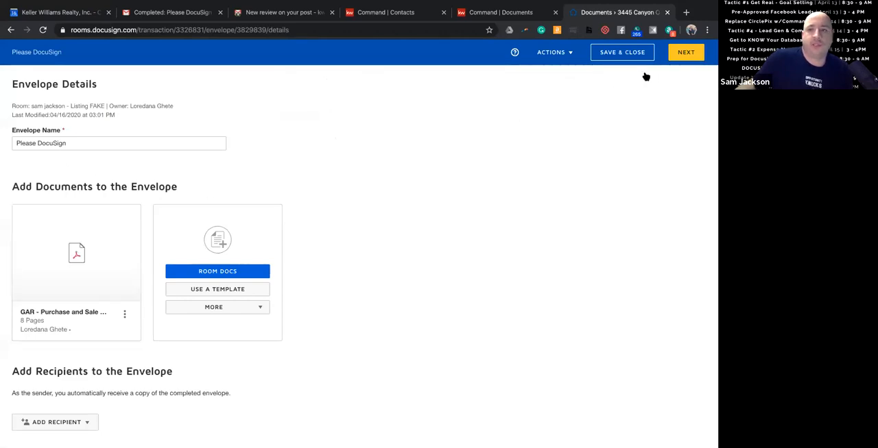
scroll(345, 274, "down", 2)
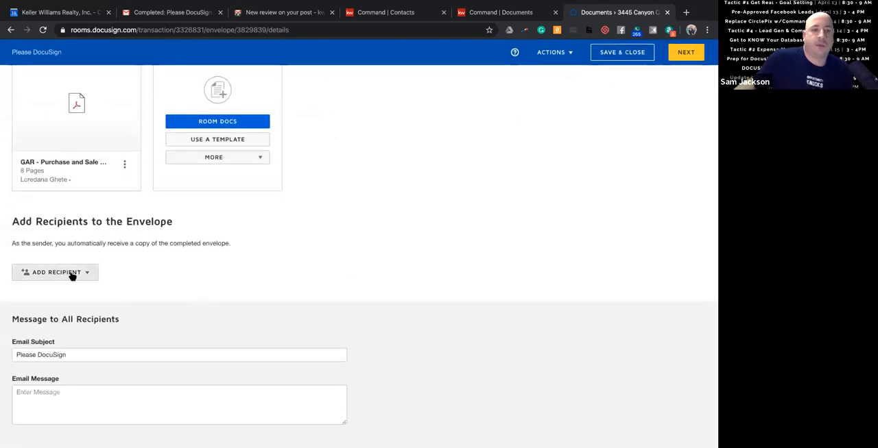
left_click(685, 54)
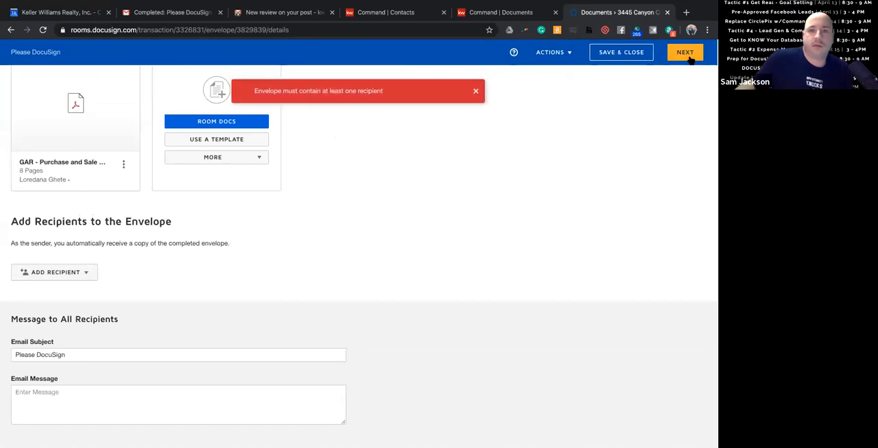
Add the Agent Owner from the room participants as the envelope's signing recipient and continue to field placement.
left_click(71, 278)
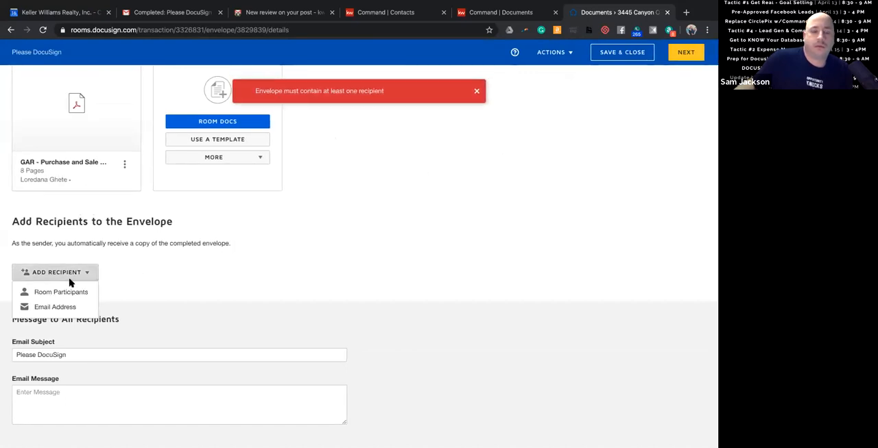
left_click(142, 287)
left_click(55, 278)
left_click(55, 293)
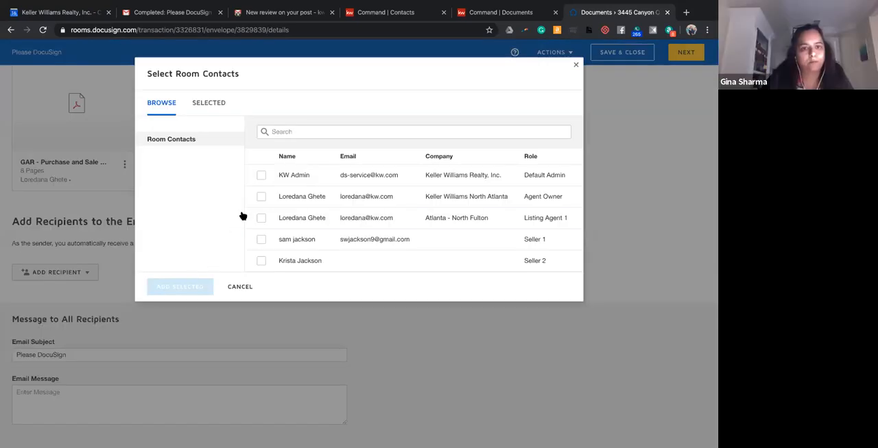
left_click(261, 198)
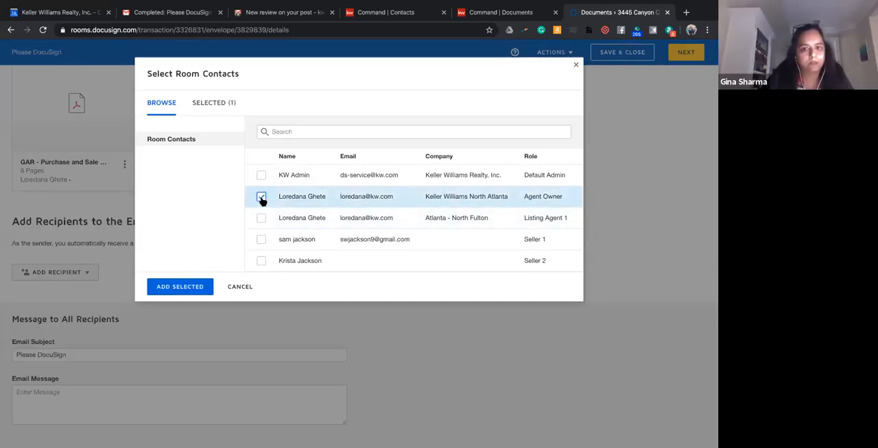
left_click(177, 288)
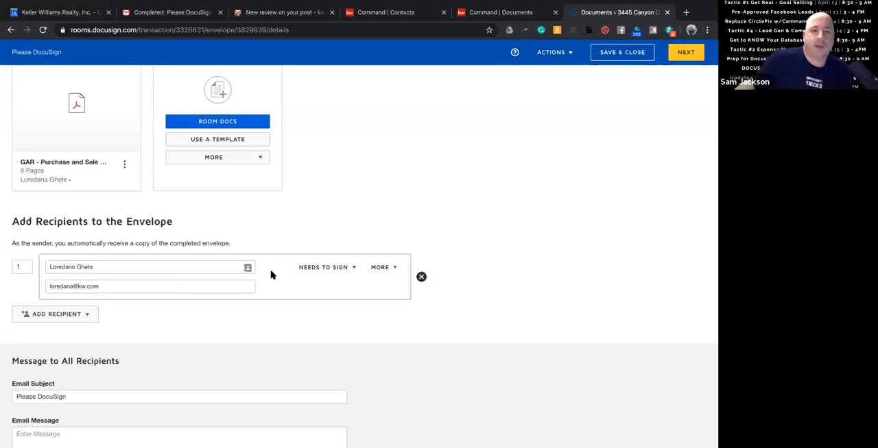
scroll(37, 283, "up", 1)
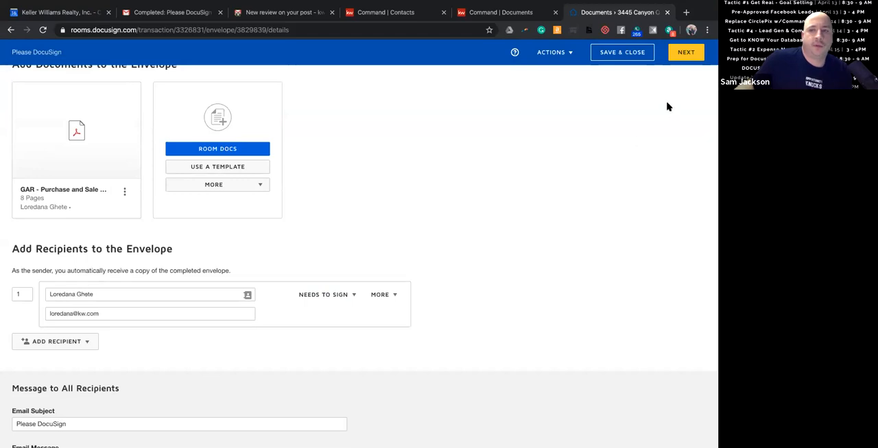
left_click(675, 58)
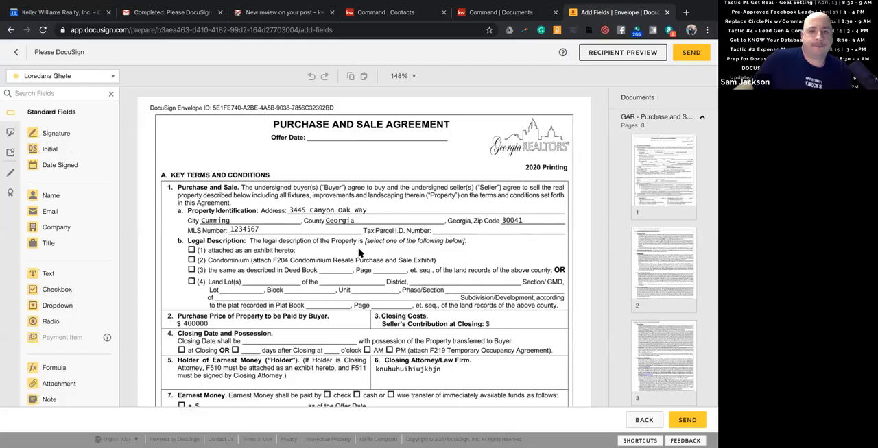
Place a text field on page 8's Binding Agreement Date line and a signature field near the "filled in by" line, and inspect their properties.
scroll(359, 254, "down", 15)
scroll(360, 253, "down", 20)
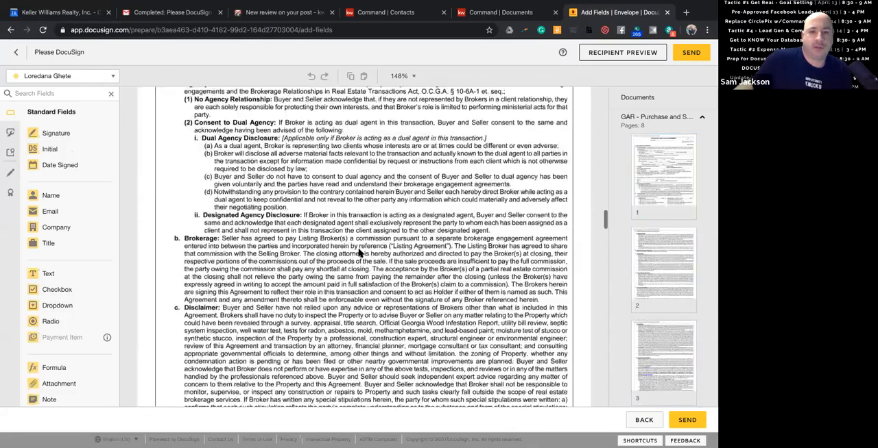
scroll(360, 254, "down", 15)
scroll(360, 254, "down", 20)
scroll(358, 253, "down", 3)
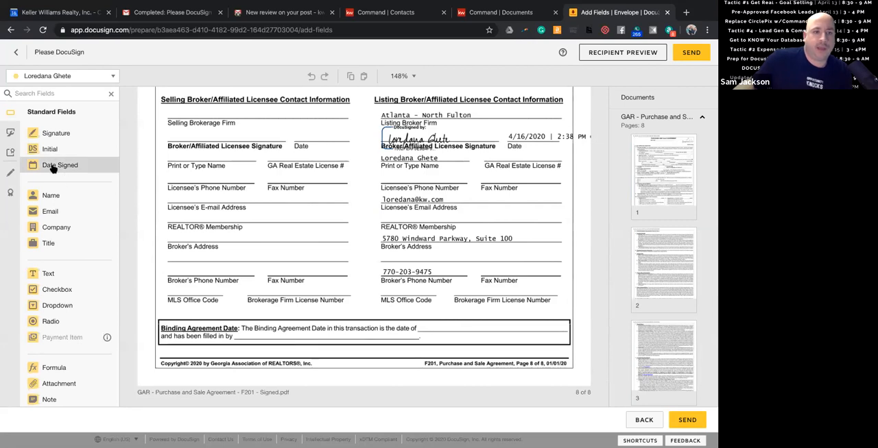
scroll(52, 168, "down", 1)
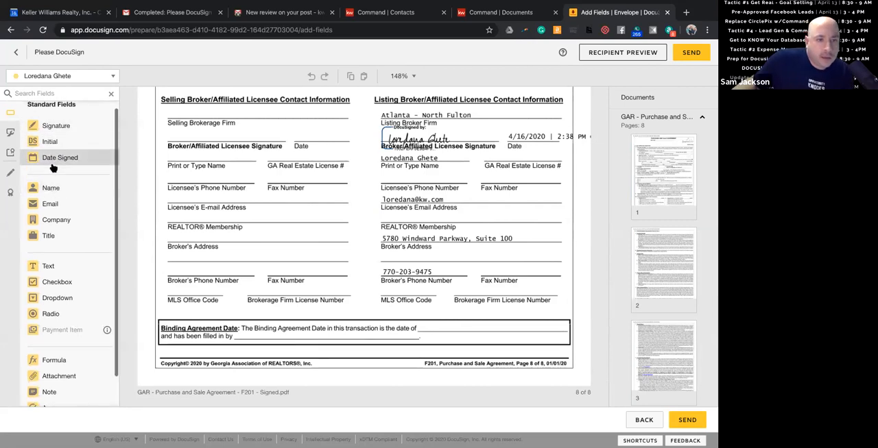
scroll(53, 171, "up", 1)
mouse_move(51, 274)
left_mouse_down()
mouse_move(287, 317)
mouse_move(251, 341)
mouse_move(459, 330)
mouse_move(441, 325)
left_mouse_up()
left_click_drag(51, 135, 246, 326)
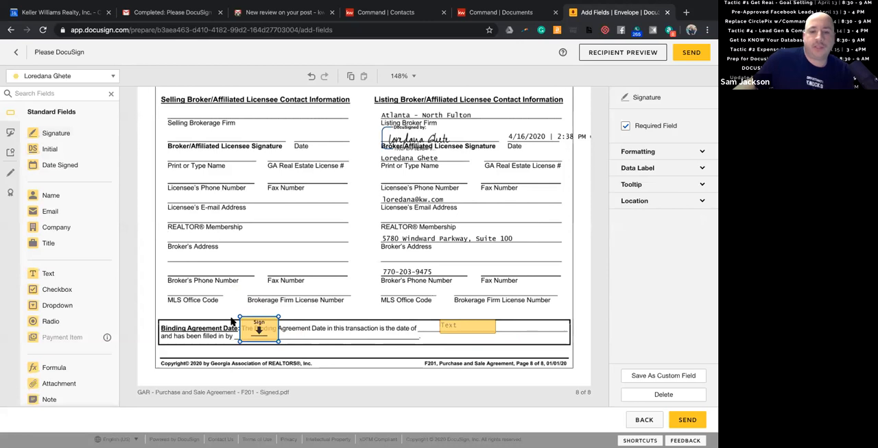
double_click(649, 97)
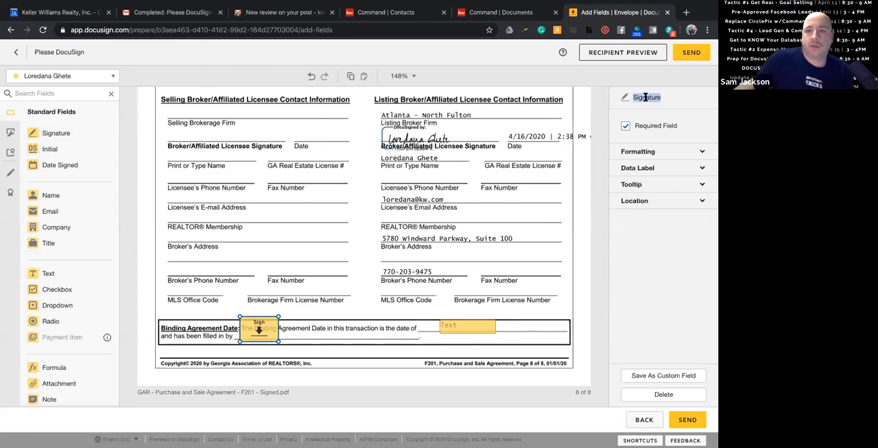
left_click(454, 327)
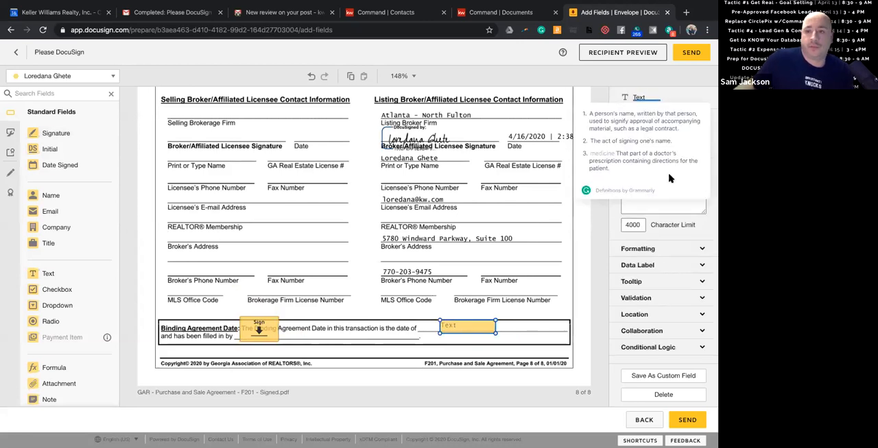
left_click(594, 124)
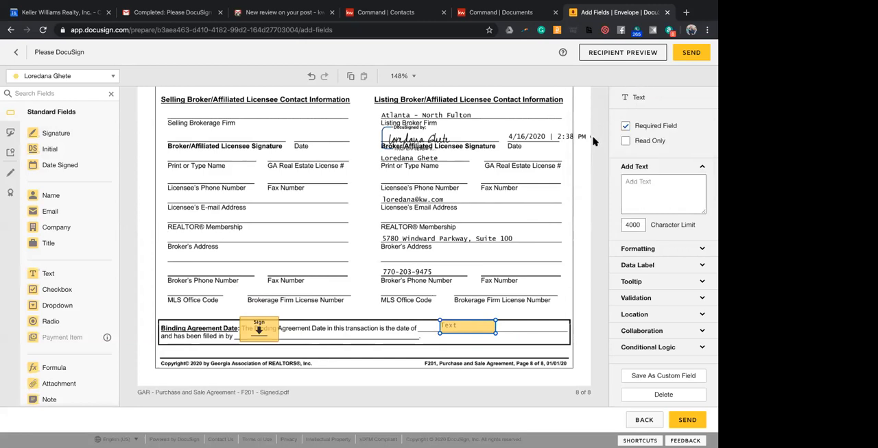
Replace the signature field in the Binding Agreement Date box with a text field on the "filled in by" line.
left_click(252, 332)
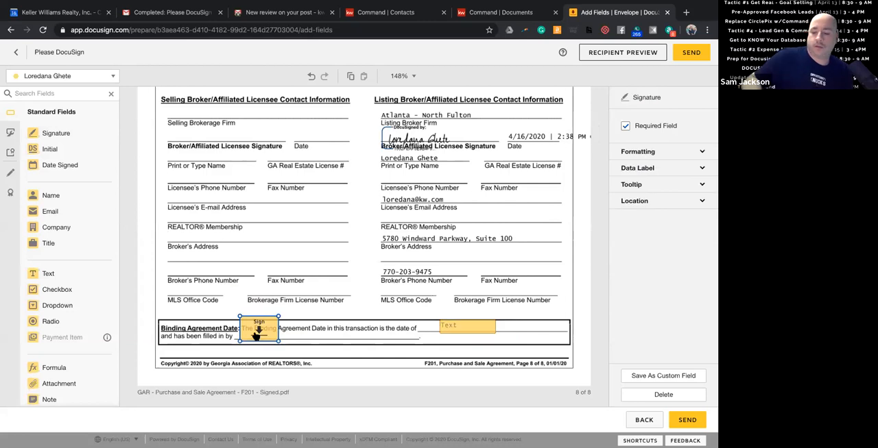
key("Delete")
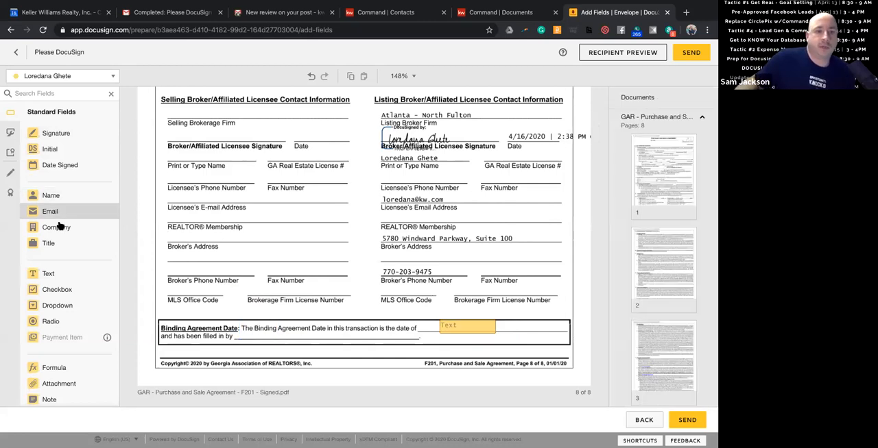
left_click_drag(71, 272, 247, 333)
Replace the text field on the Binding Agreement Date line with a Date Signed field and send the envelope.
left_click(442, 329)
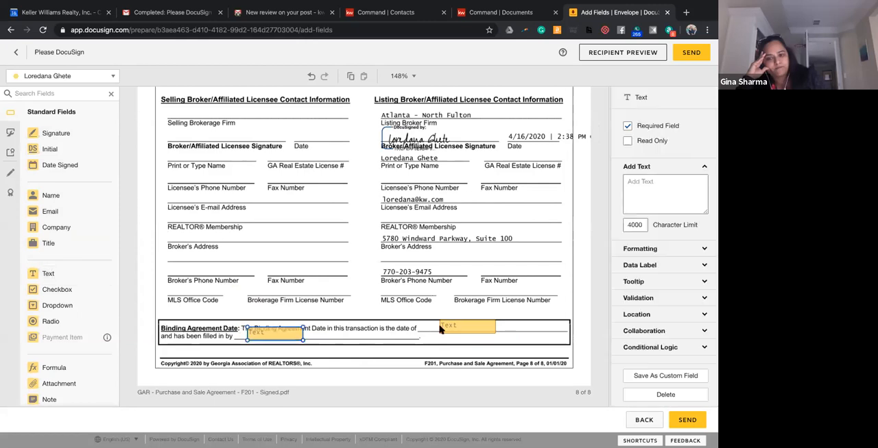
key("Delete")
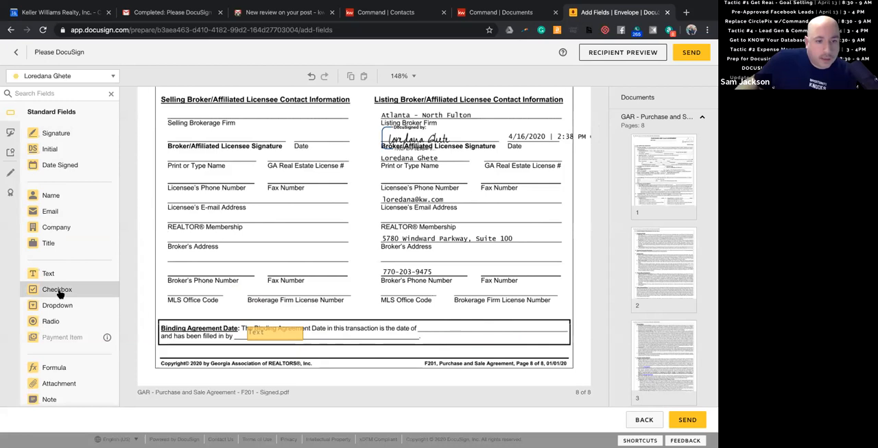
left_click_drag(59, 167, 422, 323)
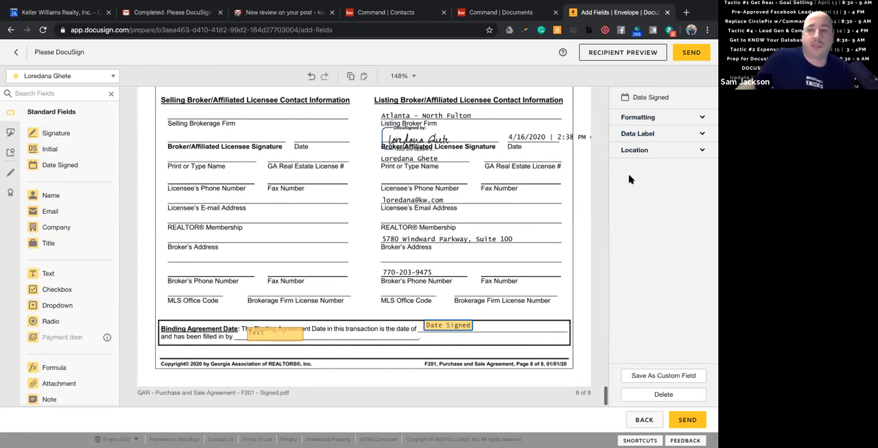
left_click(688, 52)
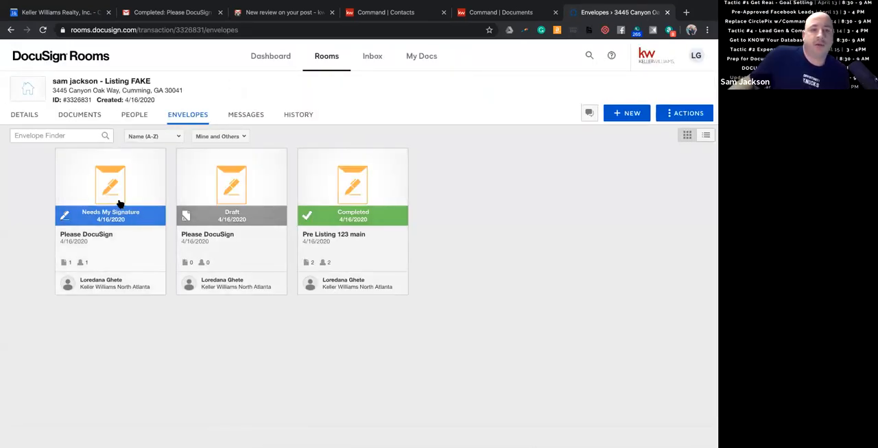
Open the "Please DocuSign" envelope that needs my signature, start signing it and continue to its documents.
left_click(118, 189)
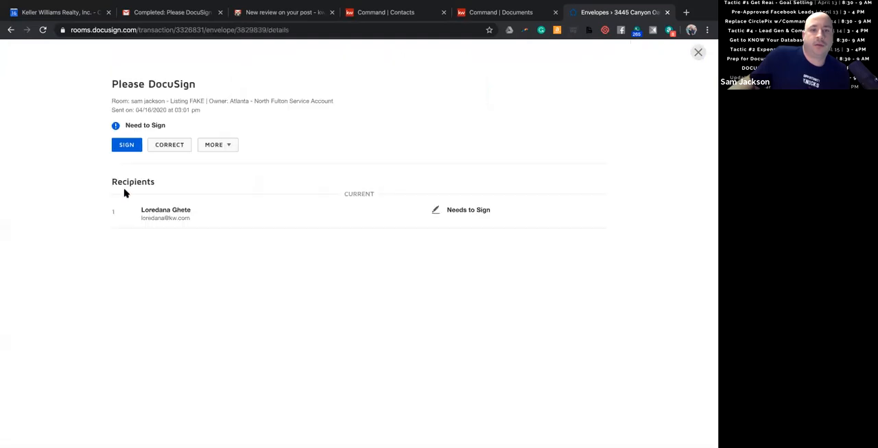
left_click(124, 145)
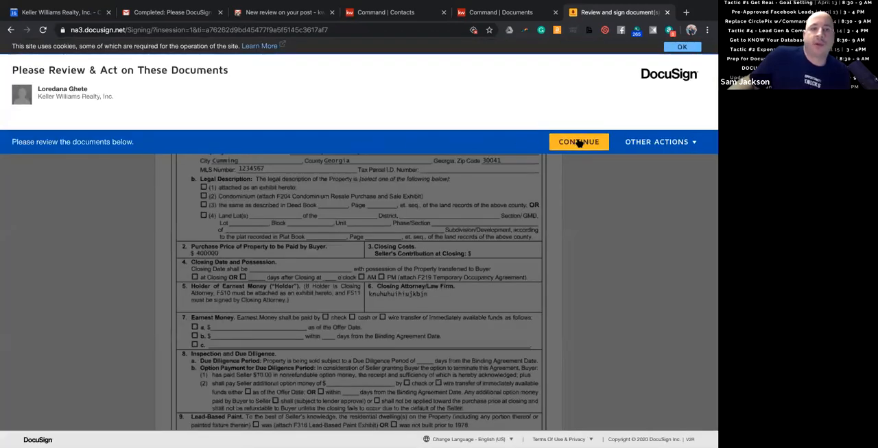
left_click(580, 144)
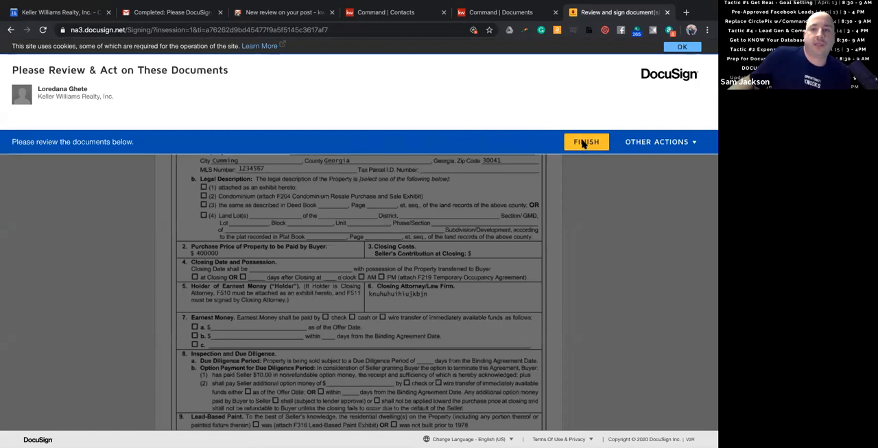
Examine the first three pages of the Purchase and Sale Agreement and the other actions offered to the signer.
scroll(344, 147, "down", 15)
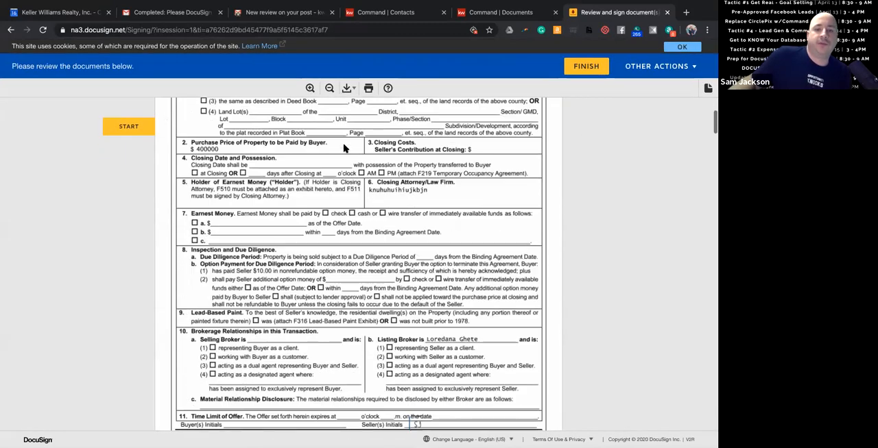
scroll(345, 147, "up", 4)
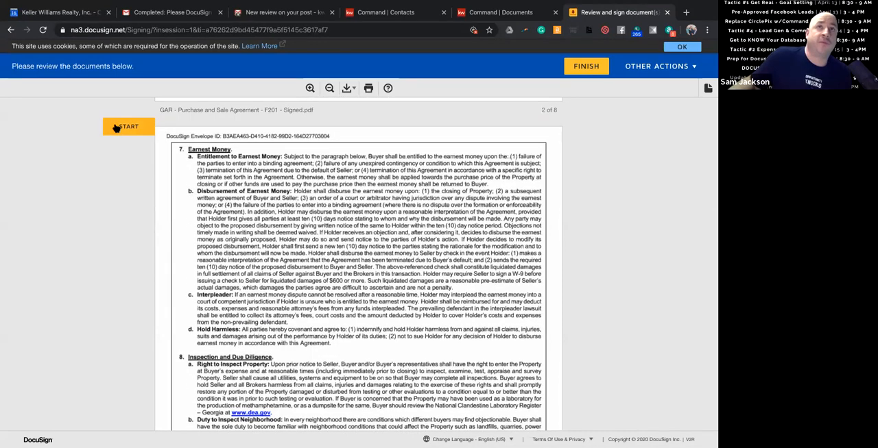
scroll(213, 198, "down", 4)
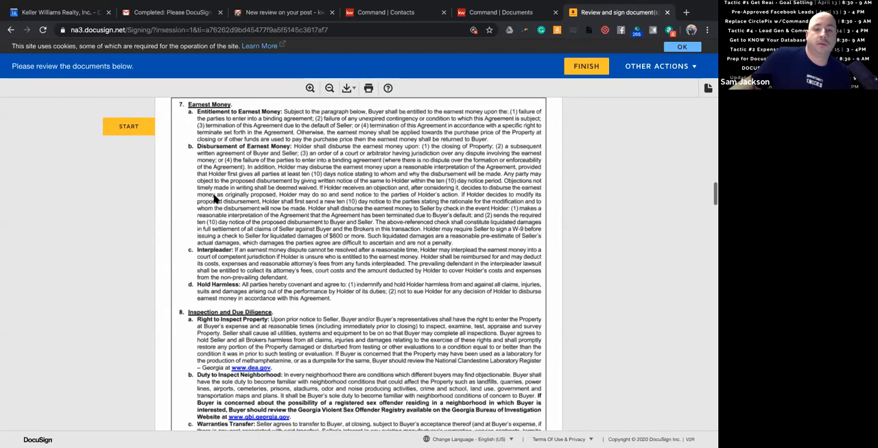
scroll(214, 197, "down", 2)
scroll(215, 199, "up", 8)
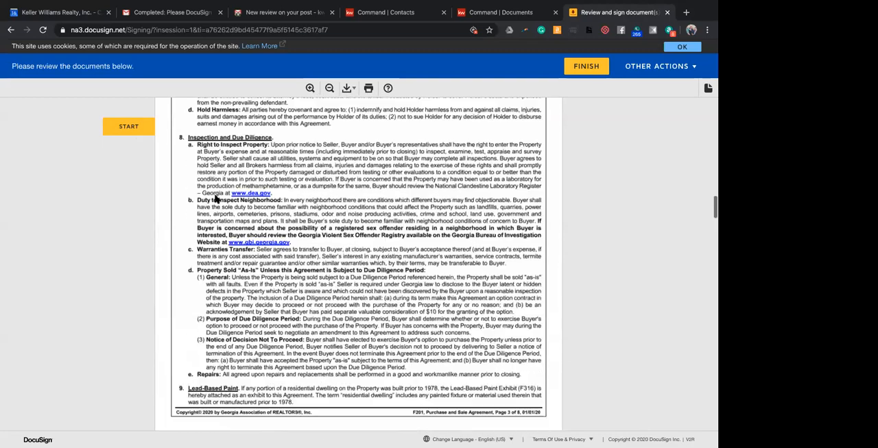
scroll(215, 198, "up", 15)
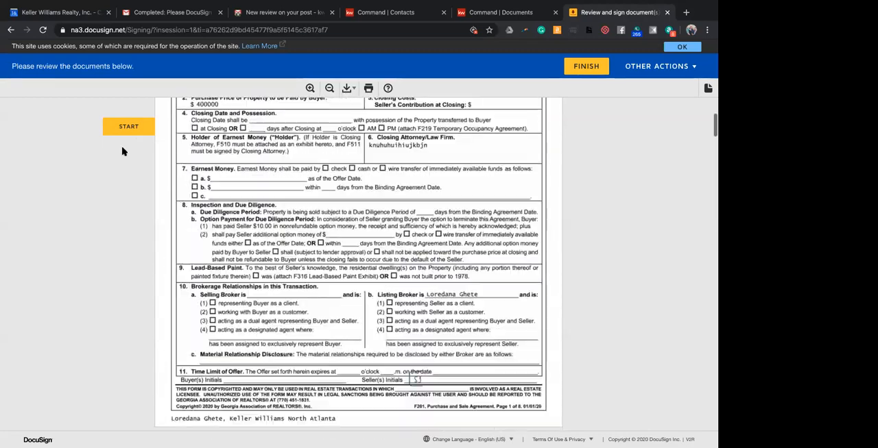
scroll(206, 127, "up", 3)
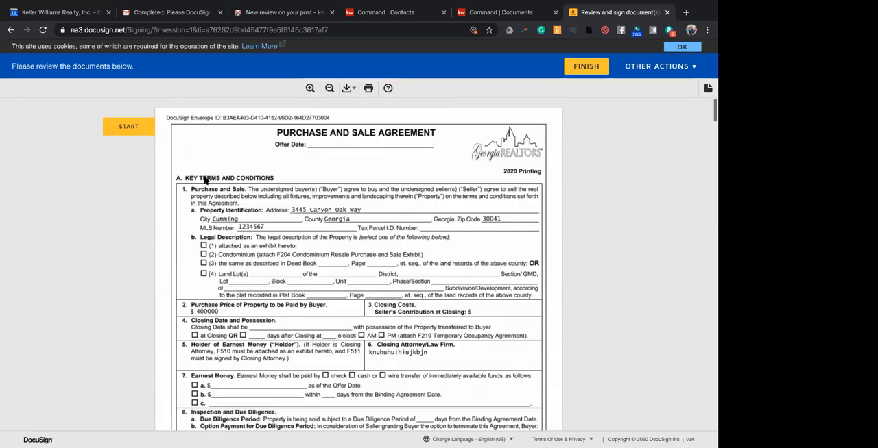
left_click(677, 68)
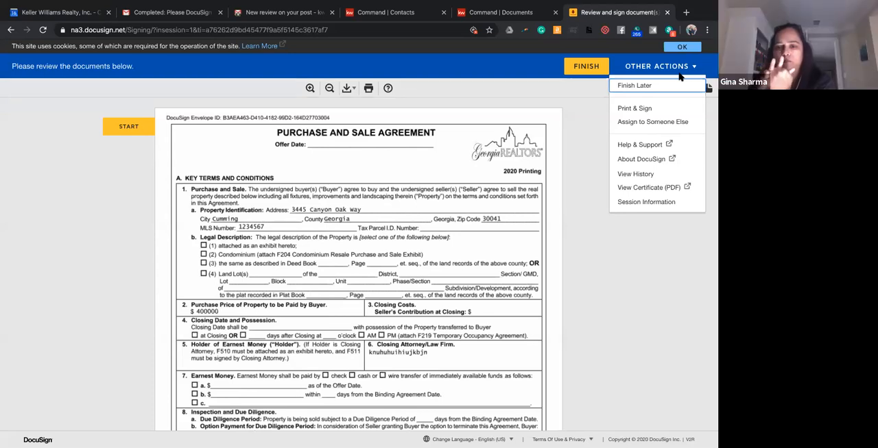
left_click(575, 110)
Examine the Purchase and Sale Agreement from the first page through the buyer, seller and broker signature sections on page 8.
scroll(578, 108, "down", 3)
scroll(578, 109, "down", 2)
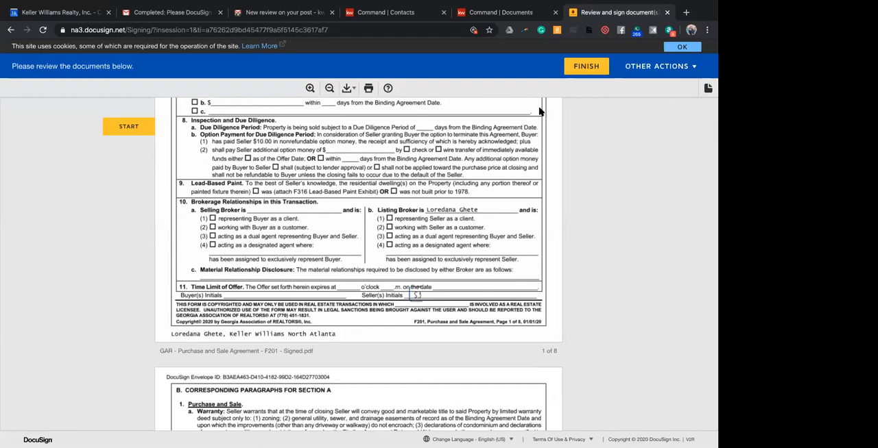
scroll(458, 178, "down", 3)
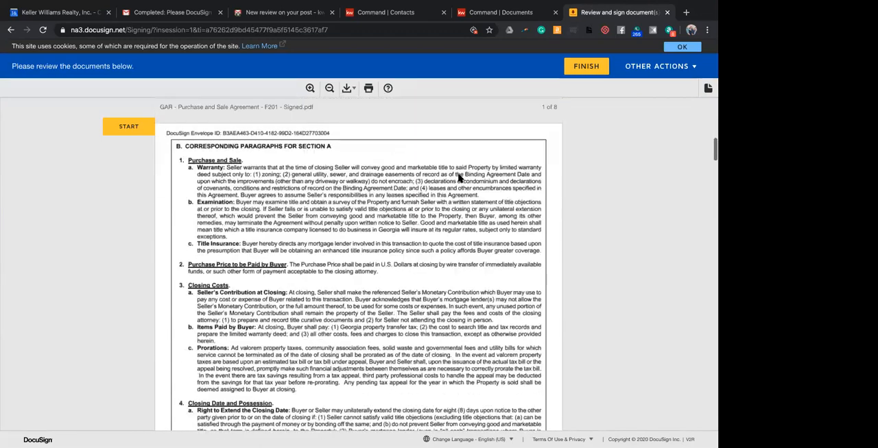
scroll(466, 177, "down", 20)
scroll(466, 177, "down", 20)
scroll(467, 177, "down", 20)
scroll(466, 178, "down", 20)
scroll(464, 178, "down", 20)
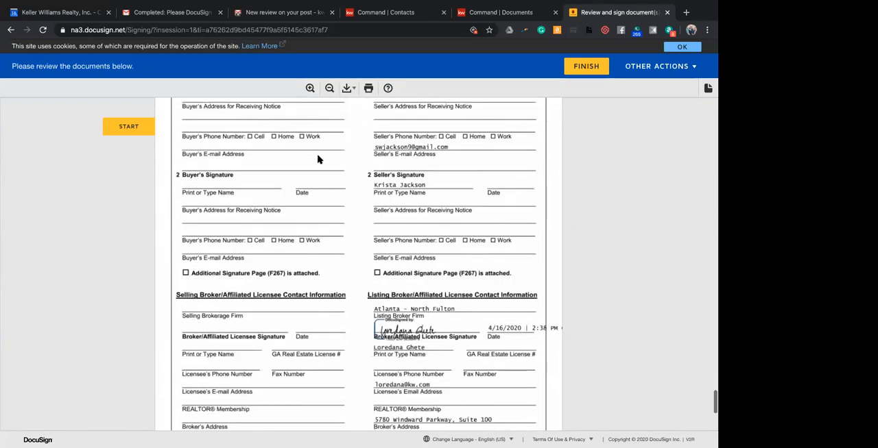
Go to the required text field in the Binding Agreement Date section, enter the listing agent's full name, and clear it.
left_click(125, 126)
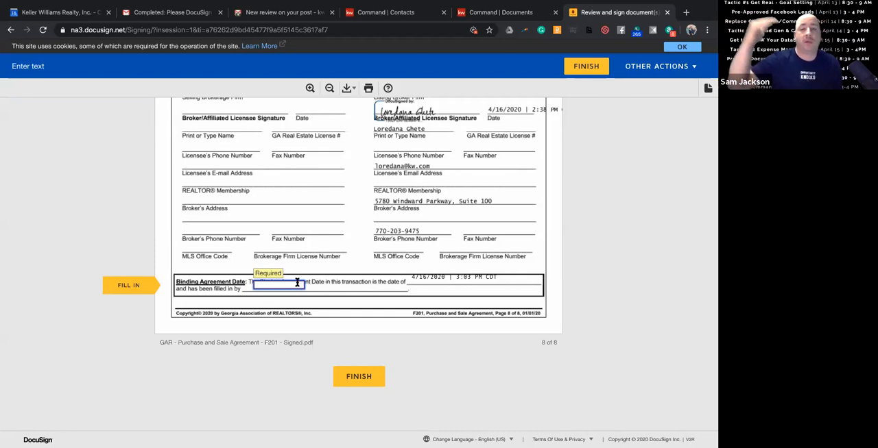
left_click(131, 294)
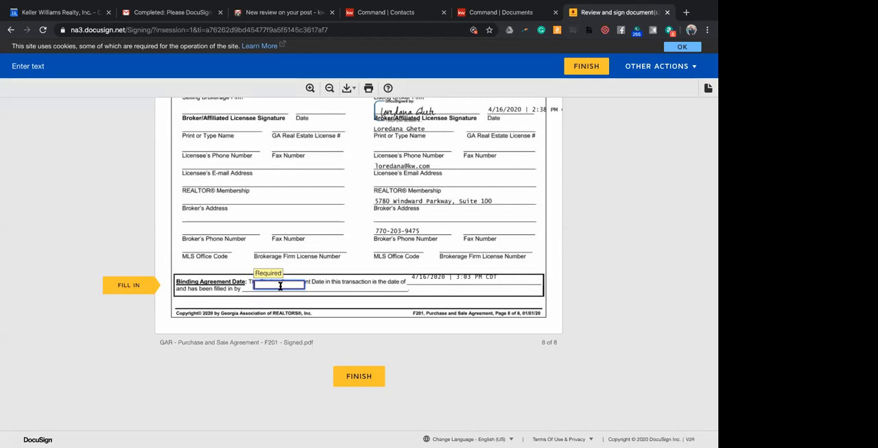
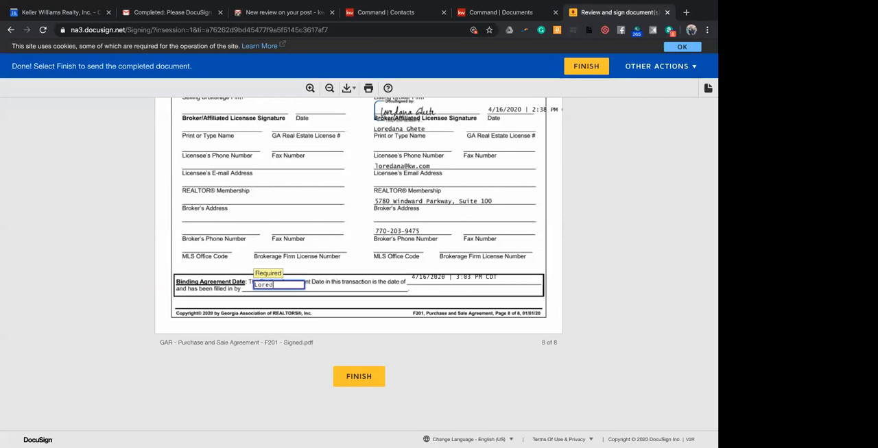
triple_click(273, 285)
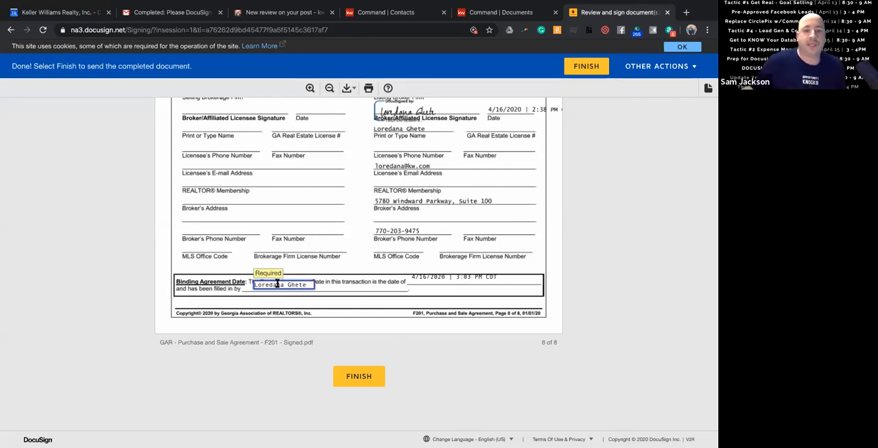
key("BackSpace")
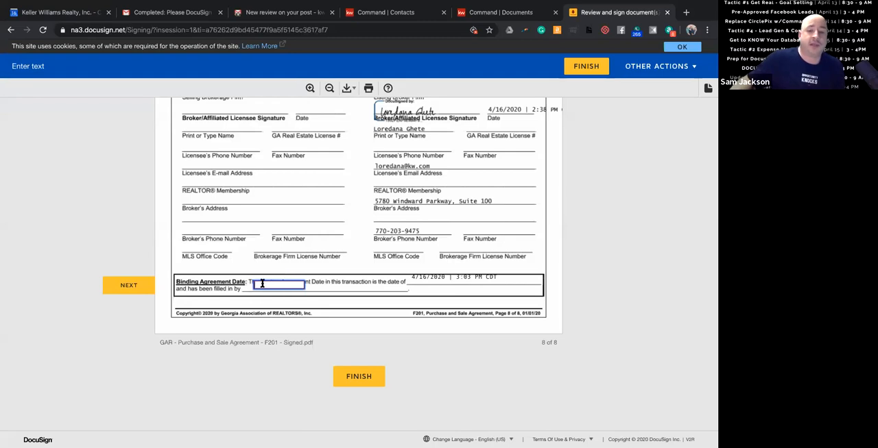
Fill the required Binding Agreement Date text field with the listing agent's full name and finish signing the agreement.
left_click(127, 288)
left_click(124, 289)
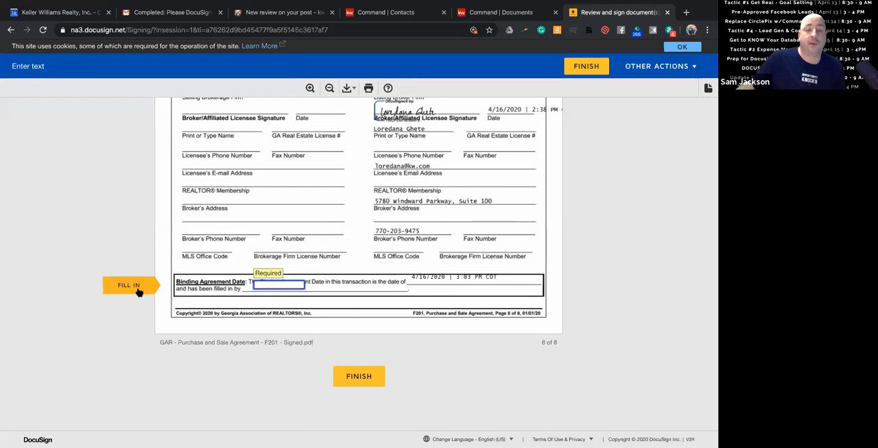
left_click(140, 291)
left_click(266, 282)
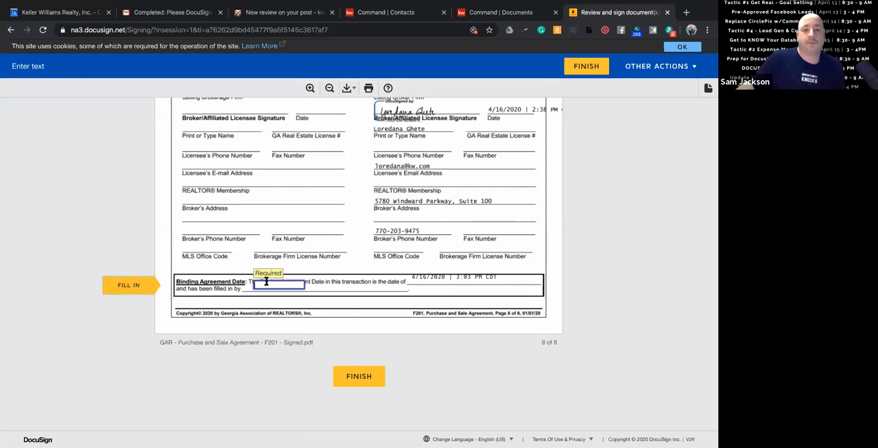
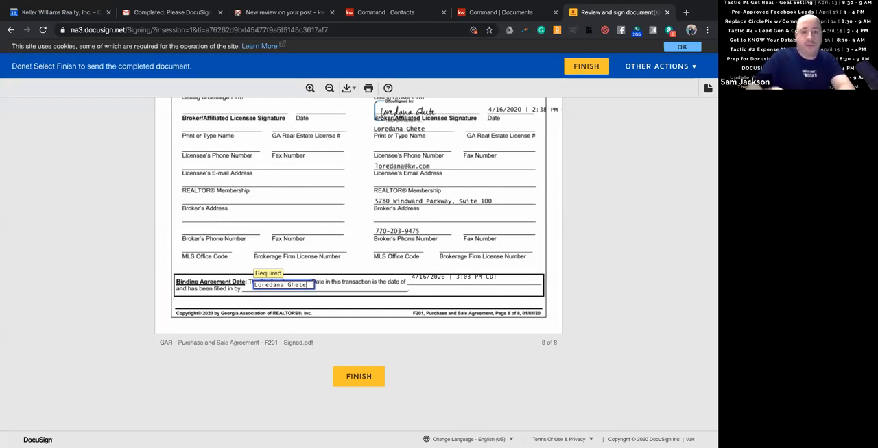
left_click(360, 378)
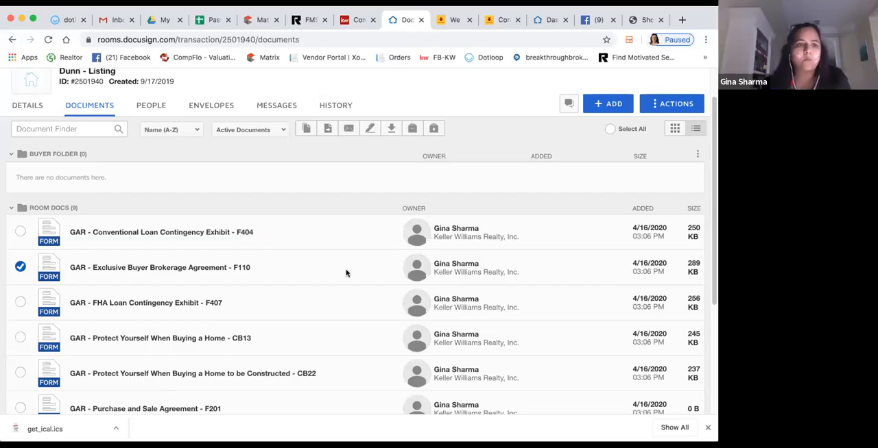
Add the F525 earnest money acknowledgement and F801 Additional Page forms from the Georgia Association of Realtors library to the listing room.
scroll(347, 273, "up", 1)
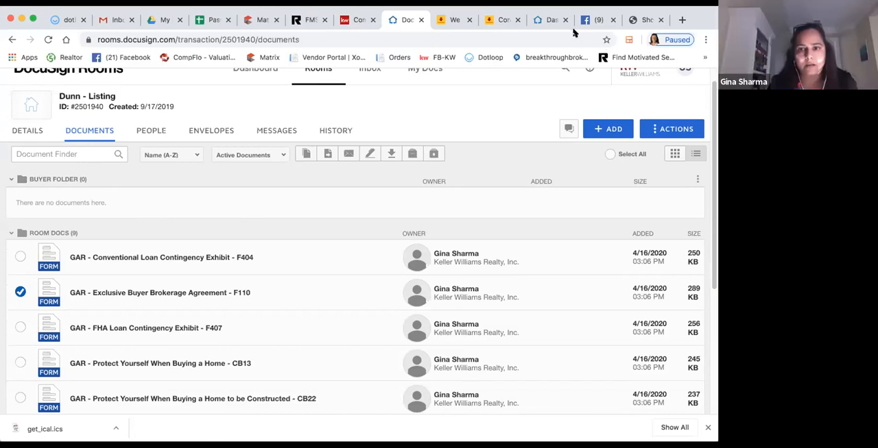
left_click(612, 131)
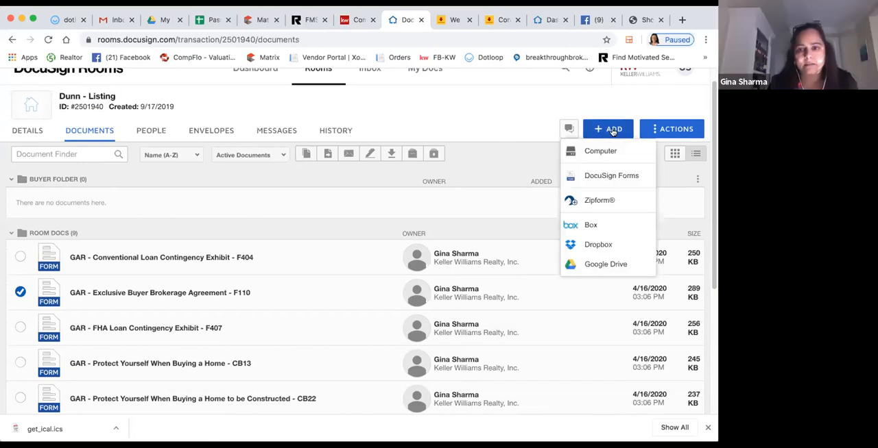
left_click(610, 177)
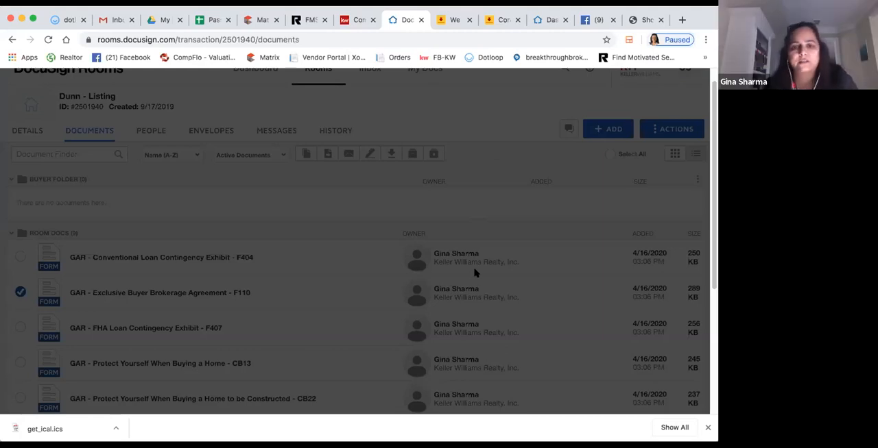
scroll(474, 273, "down", 5)
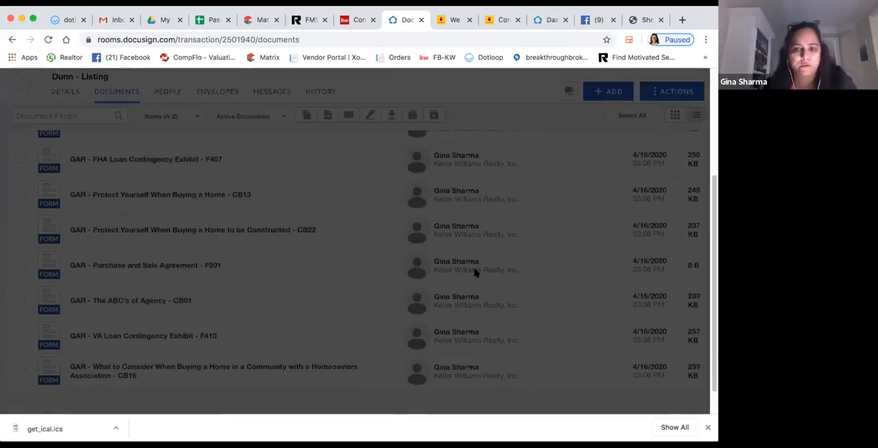
scroll(474, 273, "up", 5)
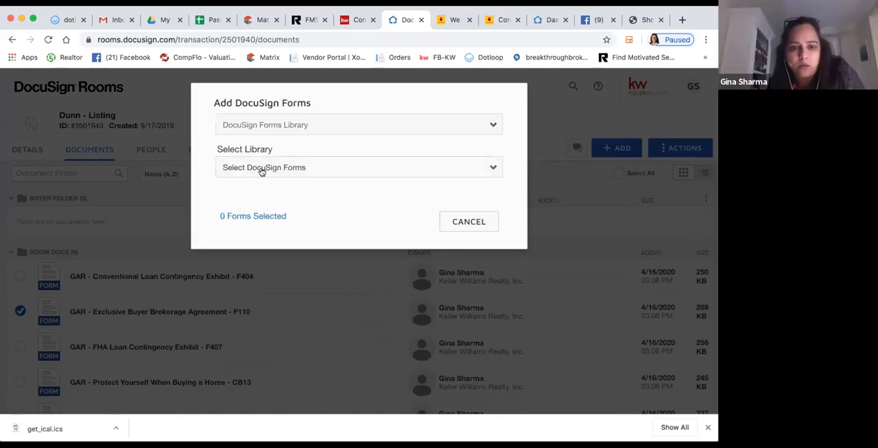
left_click(260, 172)
left_click(256, 188)
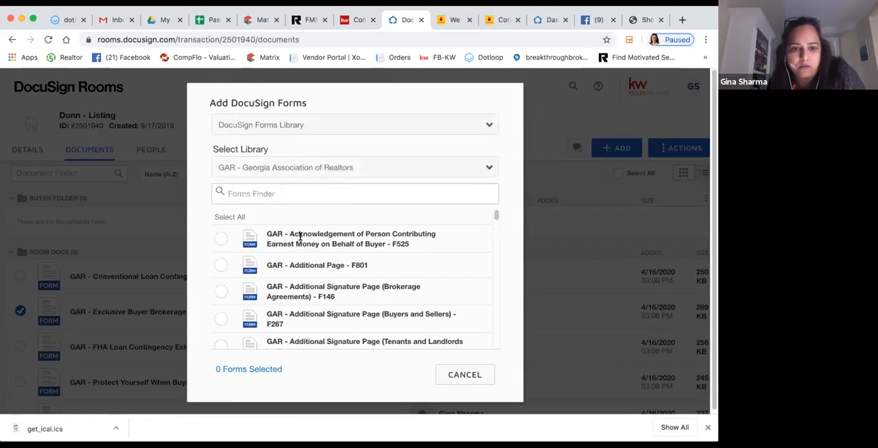
left_click(220, 253)
left_click(221, 266)
left_click(406, 376)
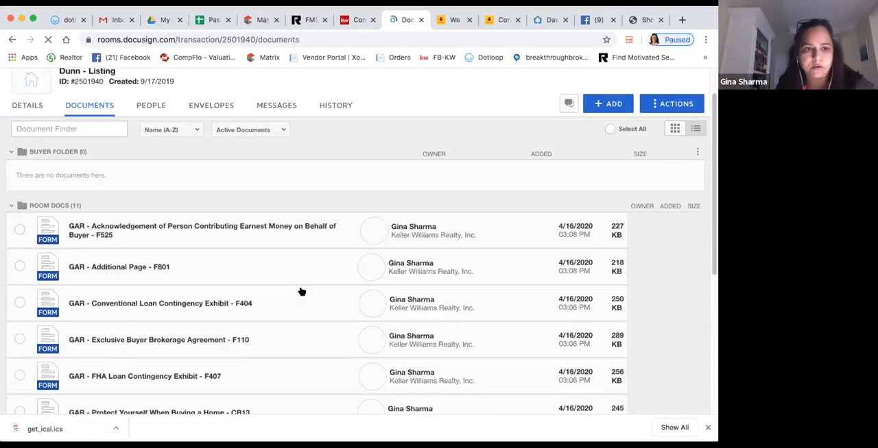
Try to move the Exclusive Buyer Brokerage Agreement F110 and FHA Loan Contingency Exhibit F407 to another active room, and cancel the move.
scroll(299, 290, "down", 5)
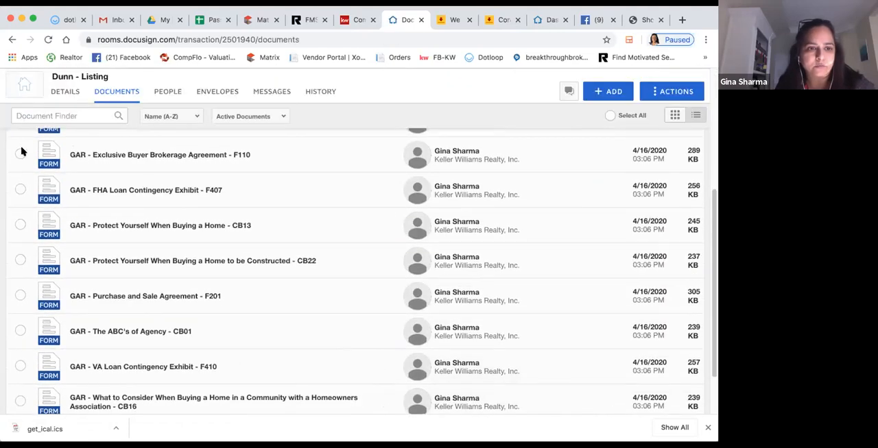
left_click(20, 154)
left_click(20, 190)
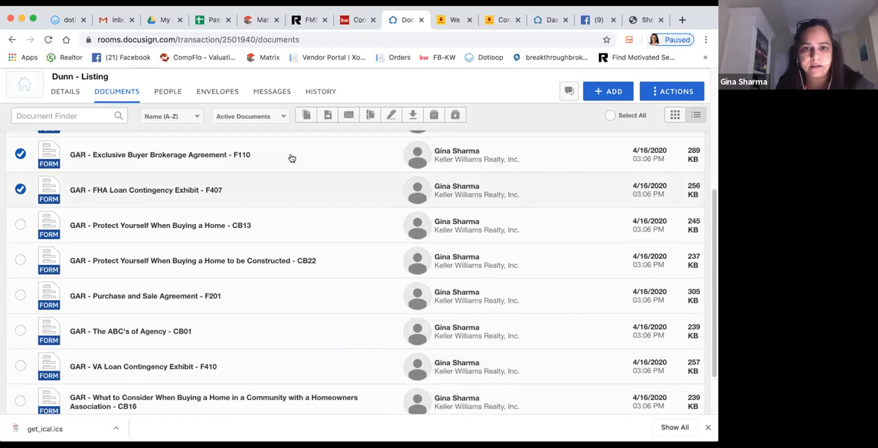
left_click(328, 117)
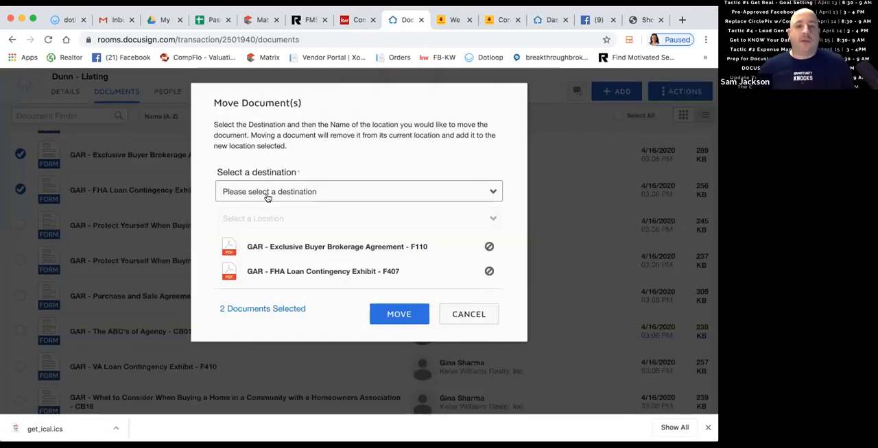
left_click(277, 194)
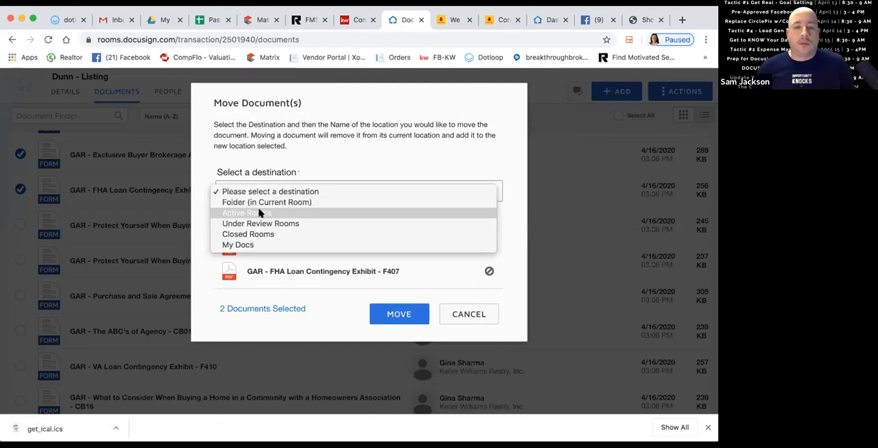
left_click(260, 213)
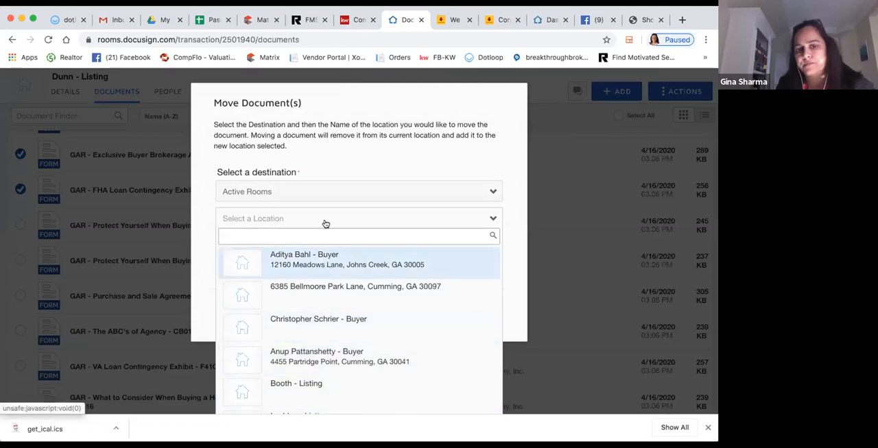
left_click(458, 221)
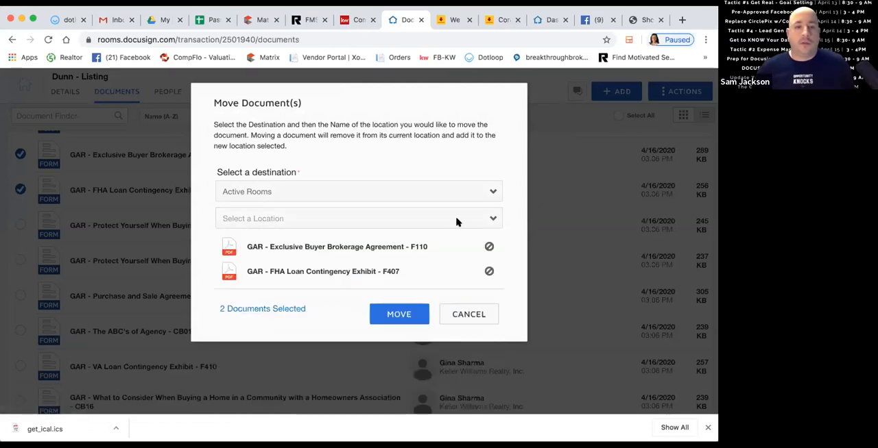
left_click(468, 314)
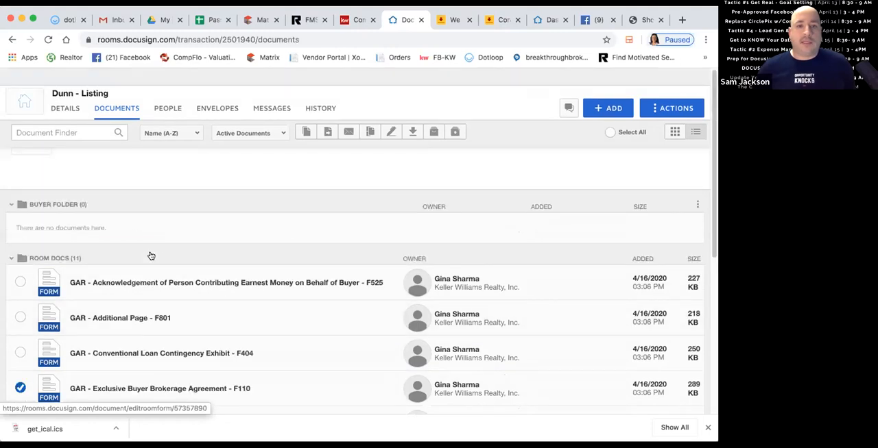
Open the DocuSign Rooms dashboard from the listing room.
left_click(254, 88)
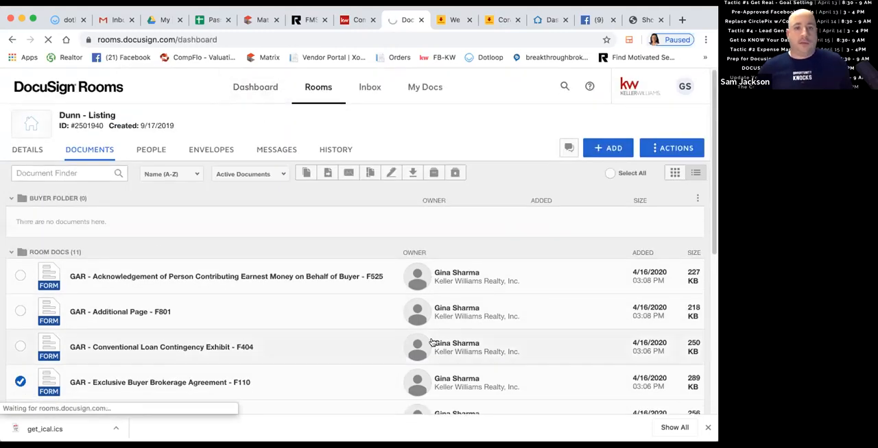